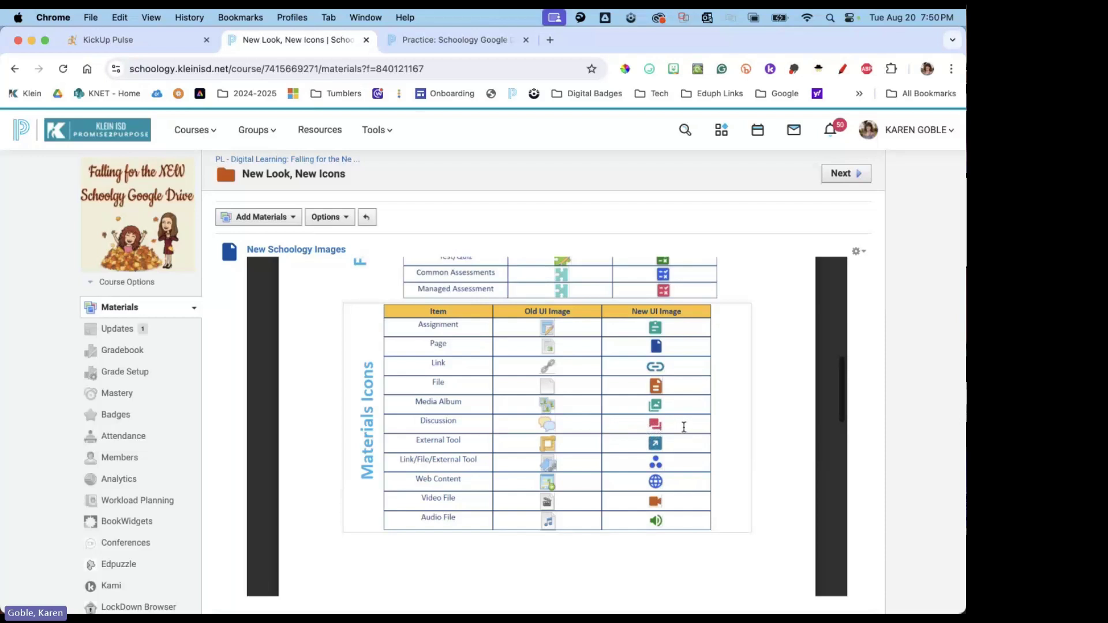
# Return to the course materials and open "Trangrams - Example of Assignment with Google File Attached" from the Google Drive Assignments folder.
pyautogui.scroll(5, 685, 431)
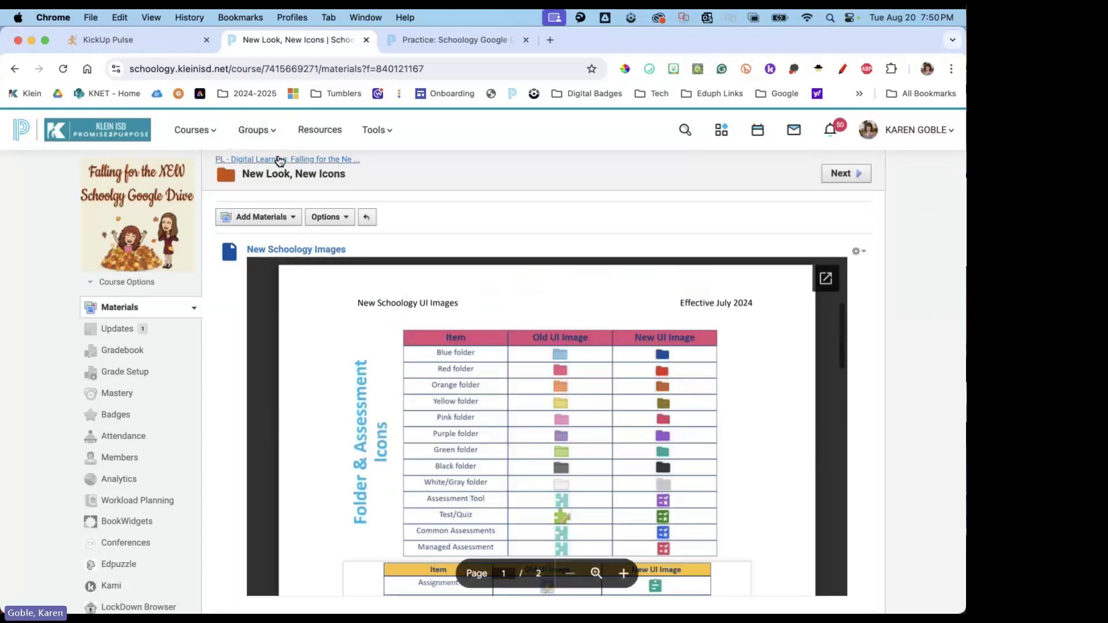
pyautogui.click(297, 159)
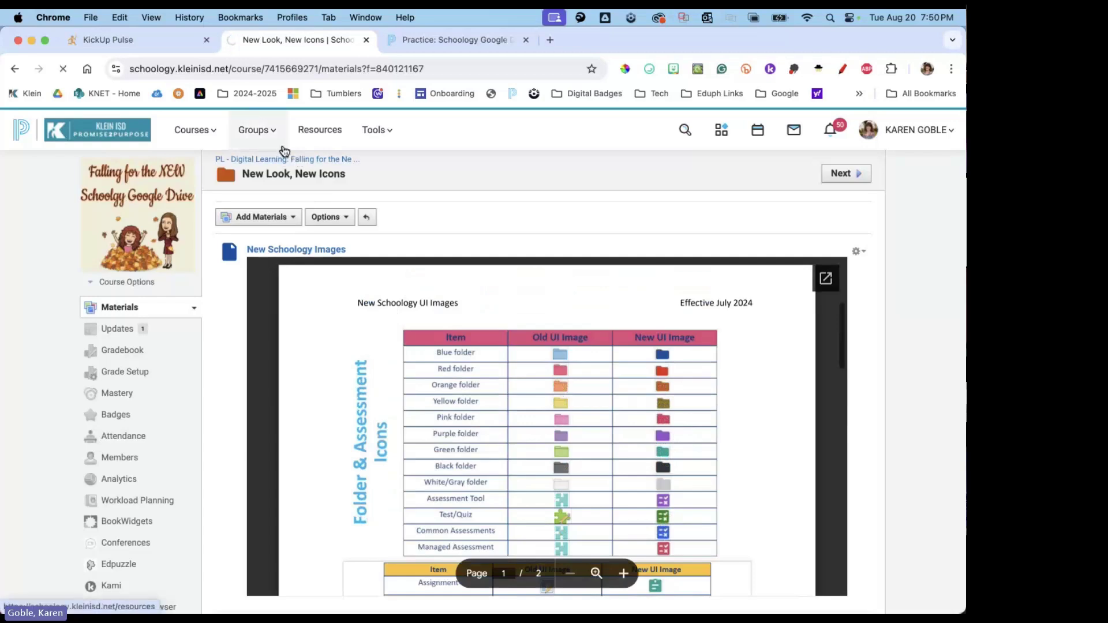
pyautogui.scroll(-3, 477, 365)
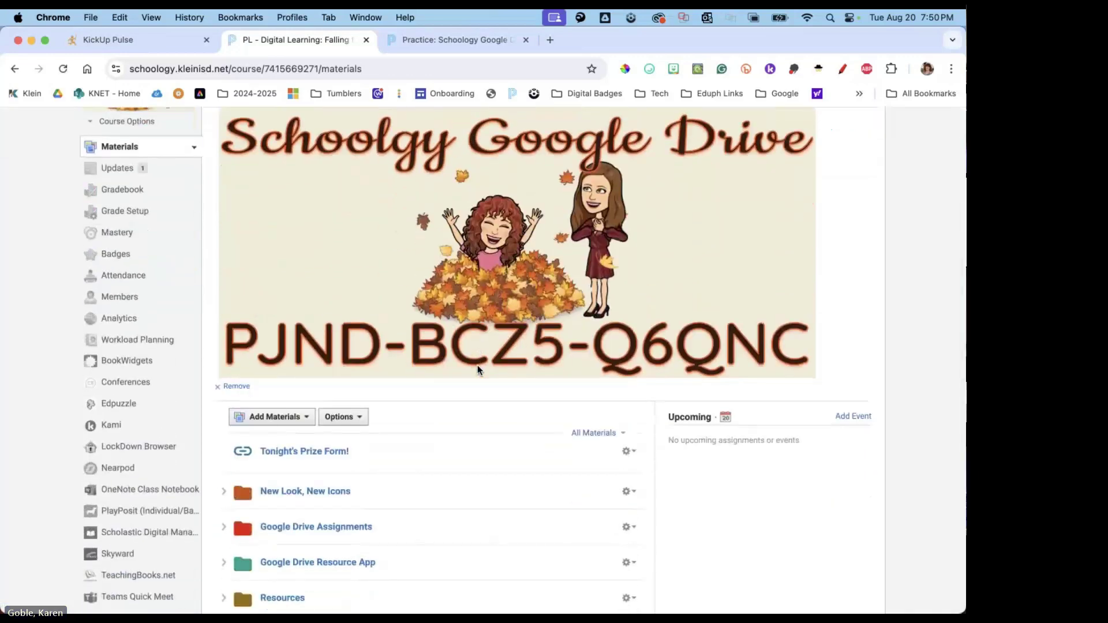
pyautogui.scroll(-1, 476, 365)
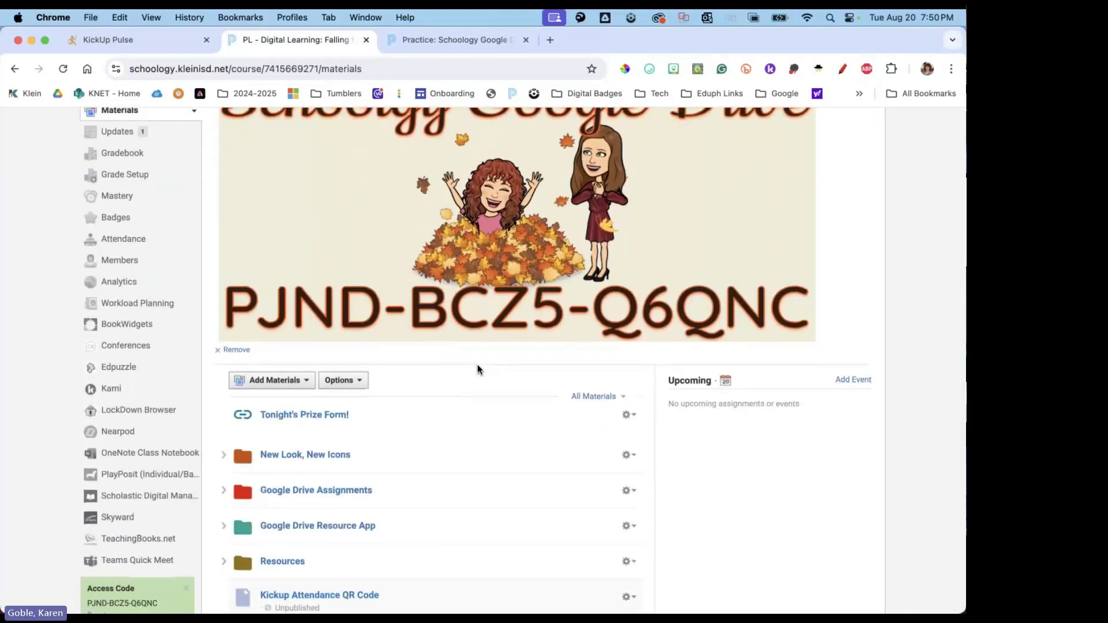
pyautogui.moveTo(468, 510)
pyautogui.click(322, 493)
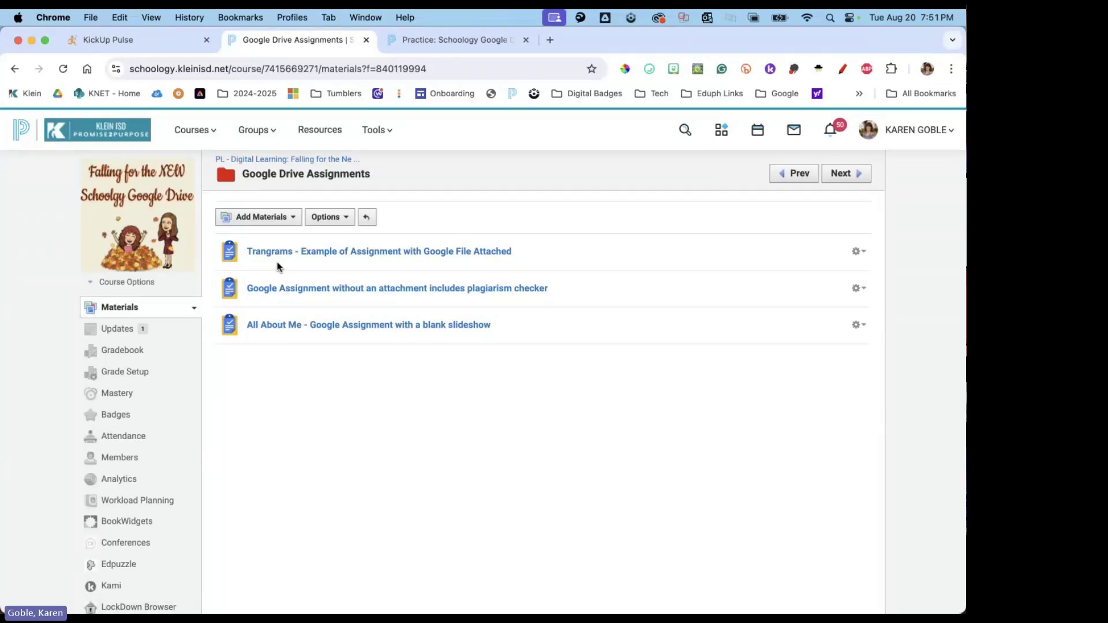
pyautogui.click(363, 252)
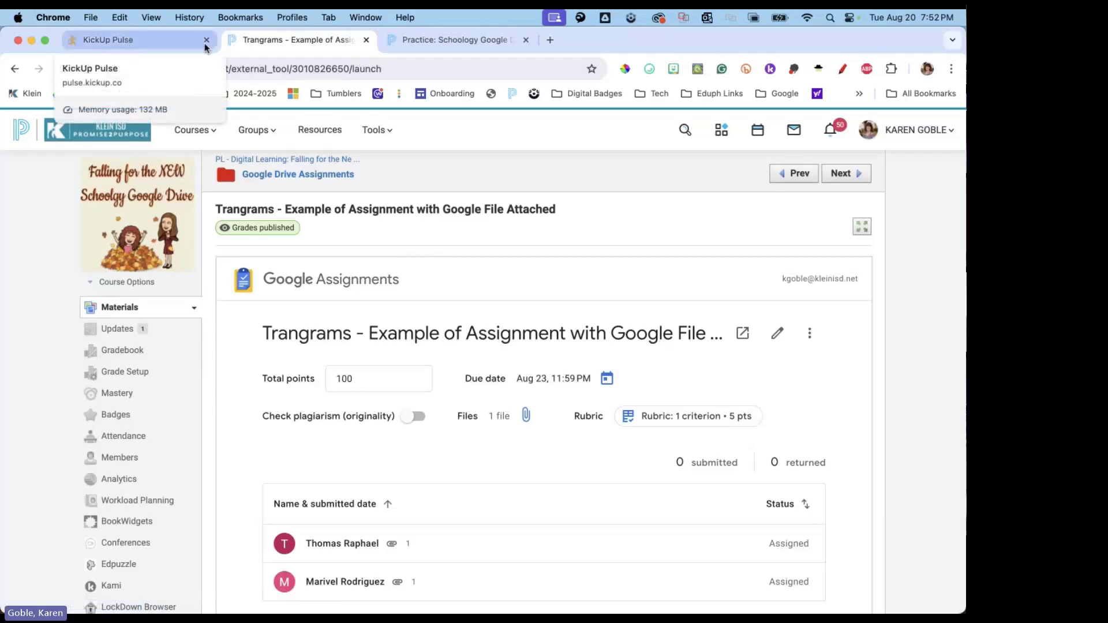
# Examine the Trangrams assignment's settings and its list of students who have started.
pyautogui.click(168, 40)
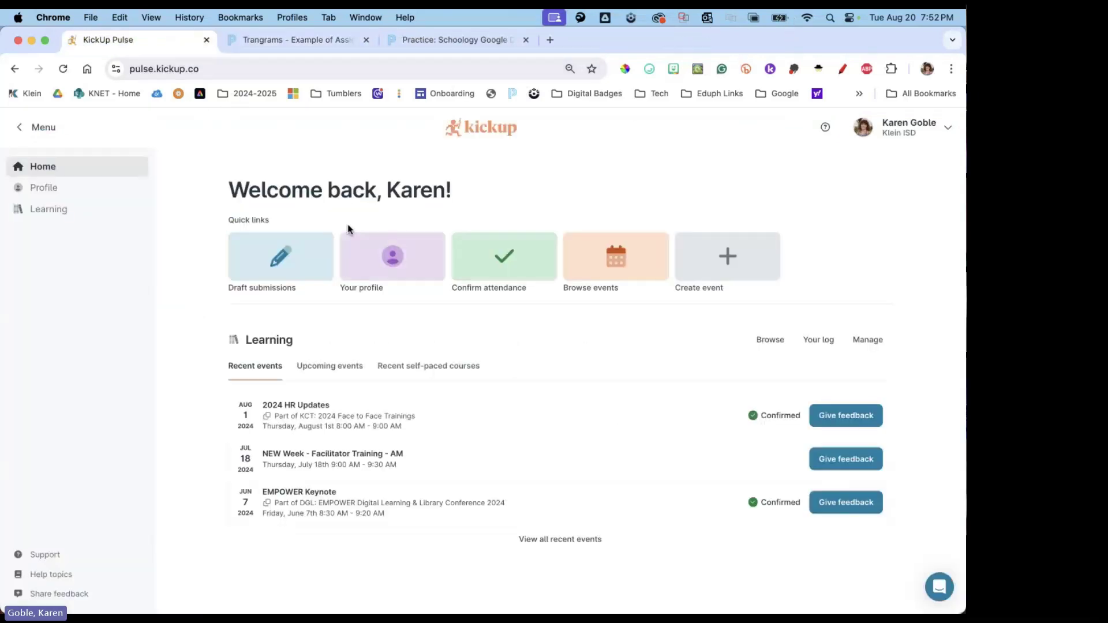
pyautogui.click(226, 47)
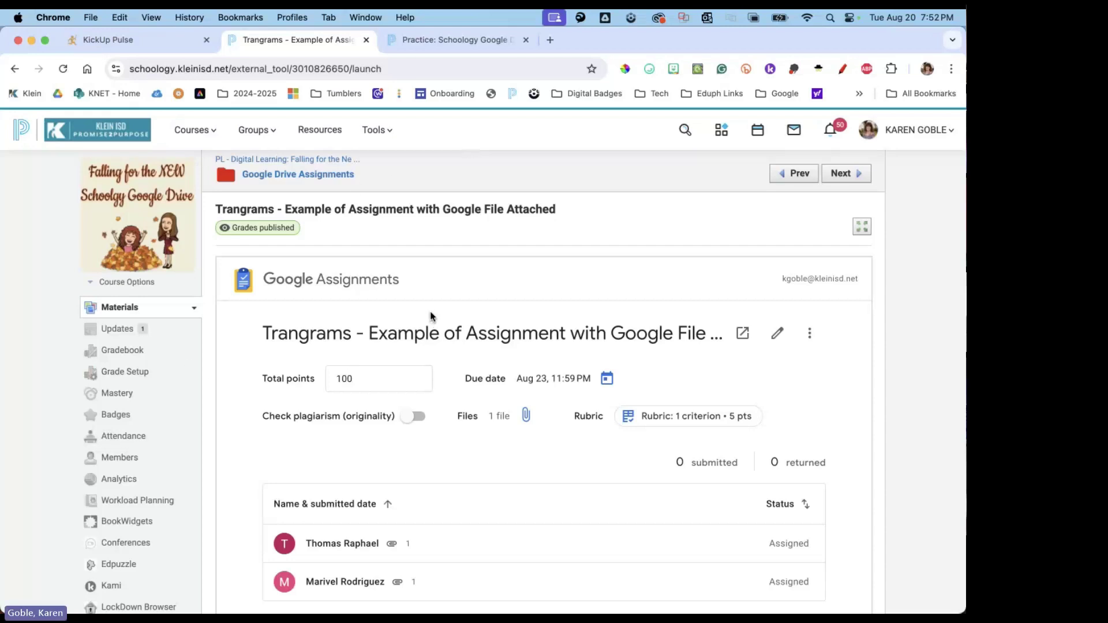
pyautogui.scroll(-5, 500, 354)
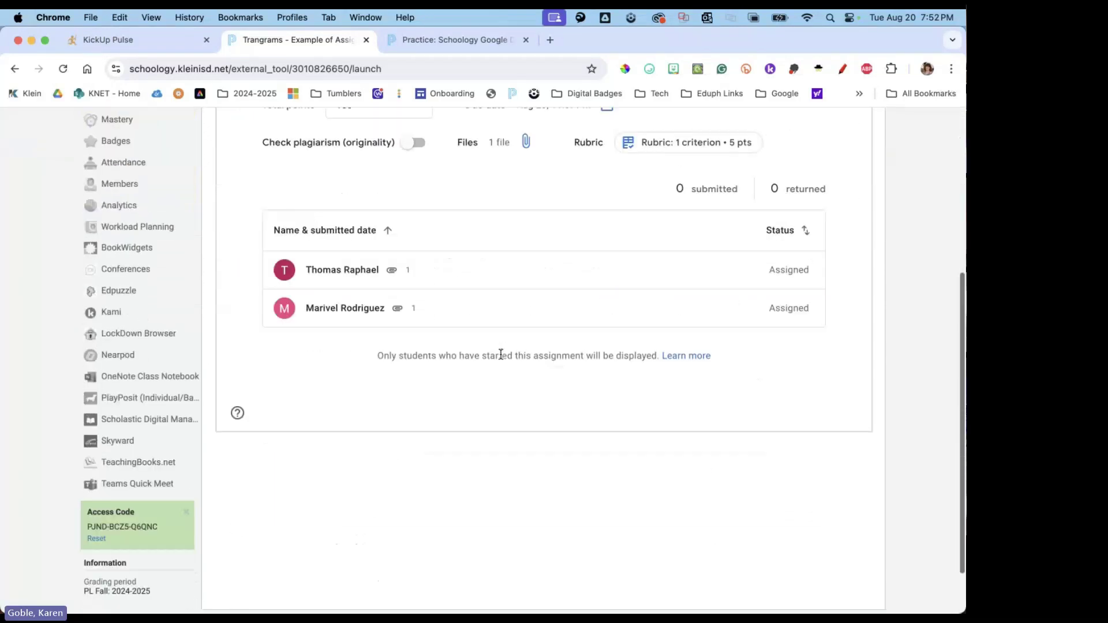
pyautogui.scroll(2, 508, 352)
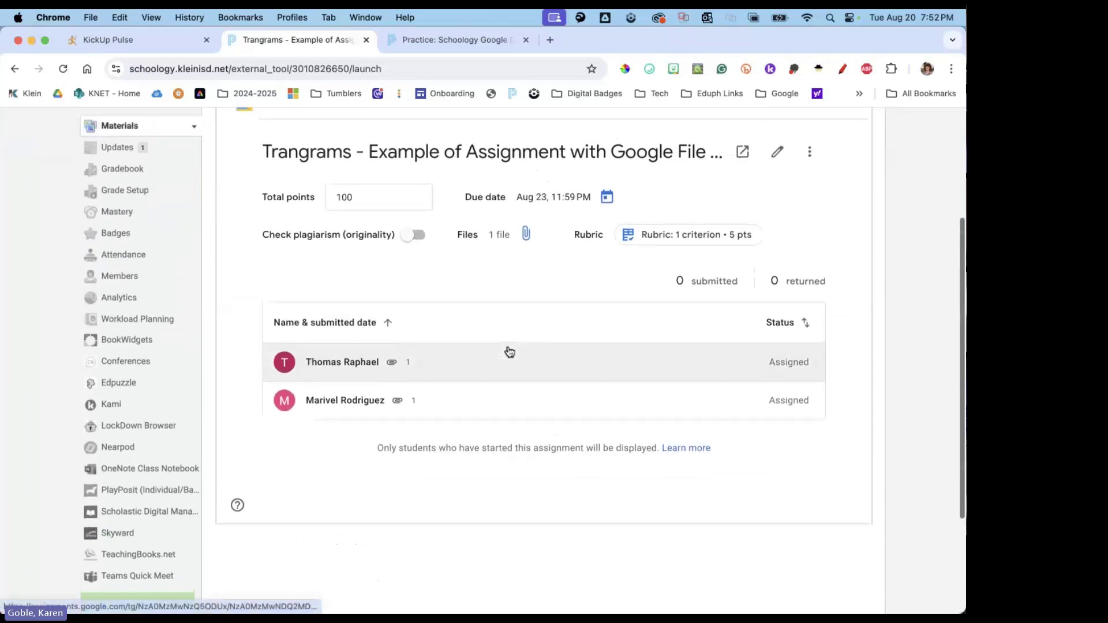
pyautogui.scroll(1, 509, 352)
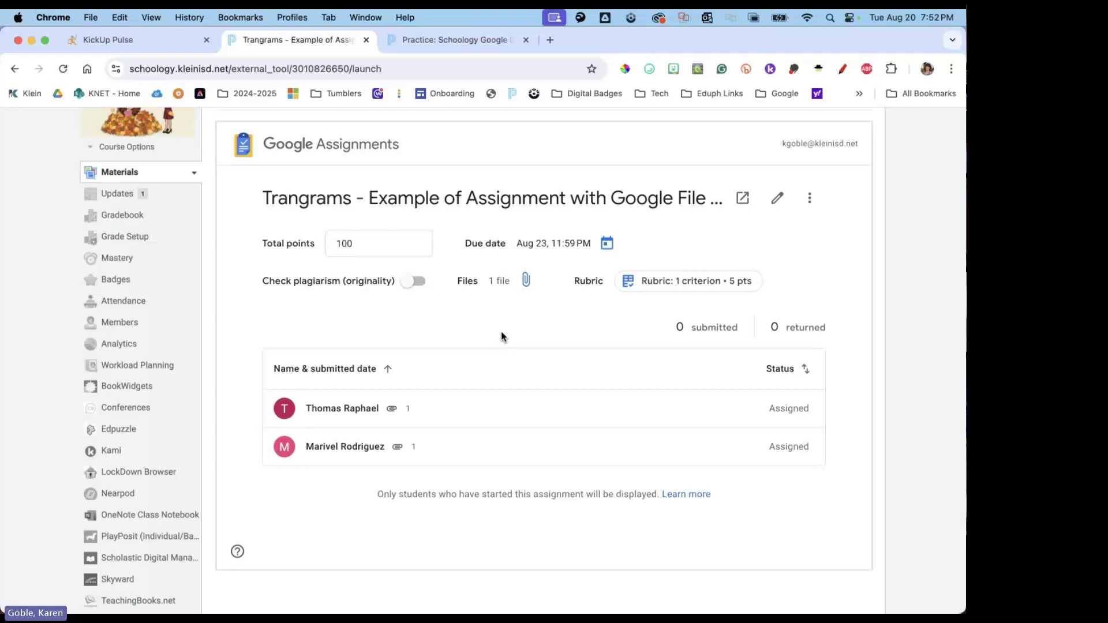
pyautogui.scroll(1, 485, 369)
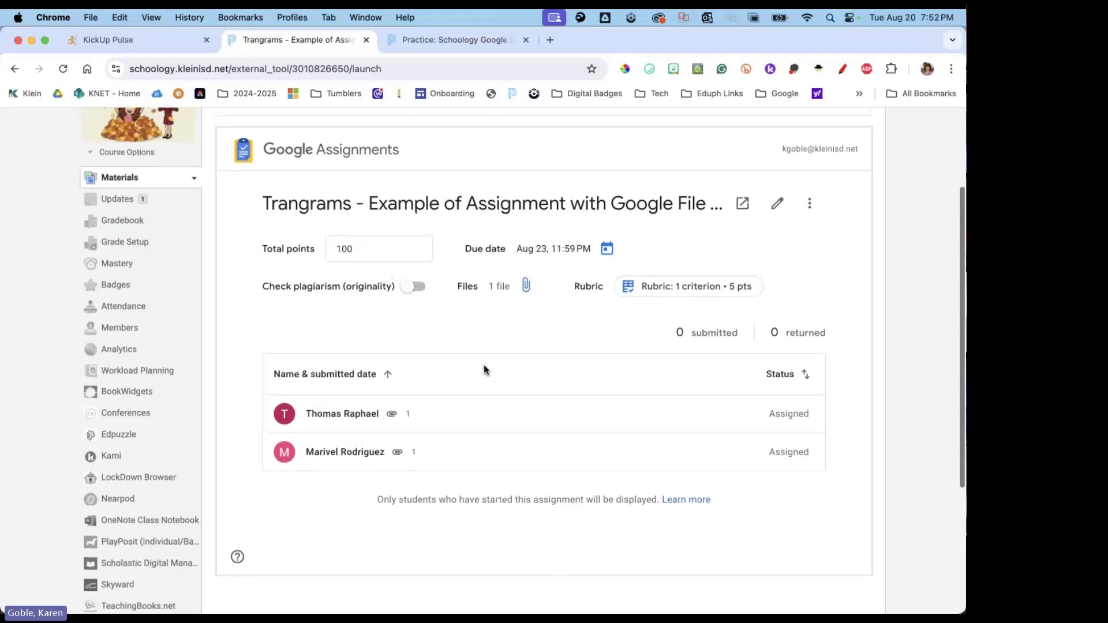
pyautogui.scroll(1, 488, 370)
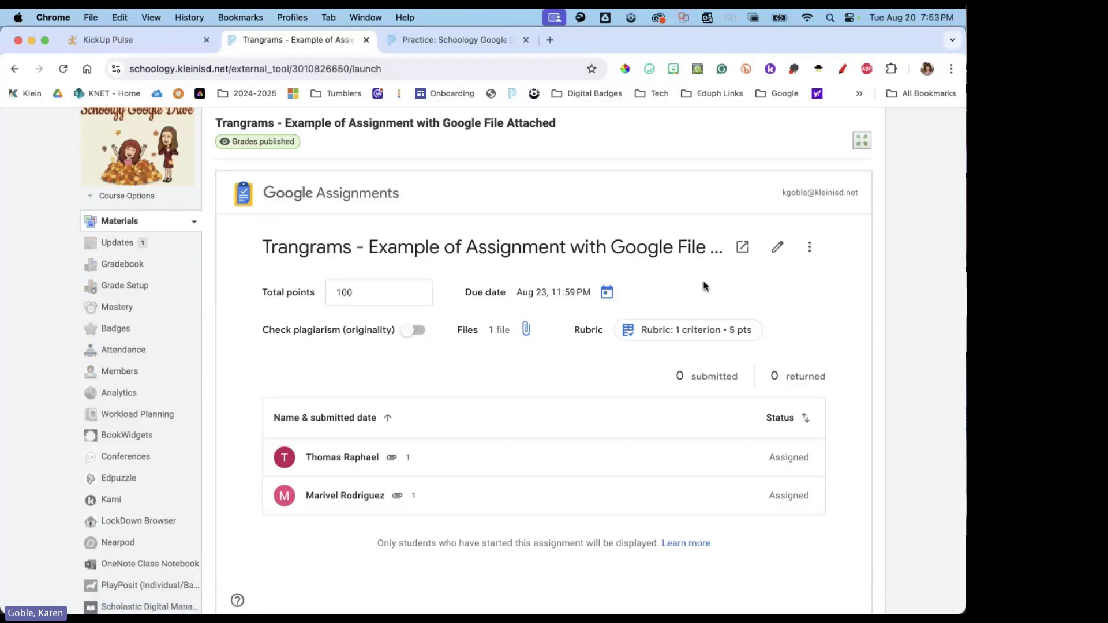
# Open the first listed student's slides, shift the large red triangle on slide 1 slightly, and close the duplicate submission tab.
pyautogui.click(349, 459)
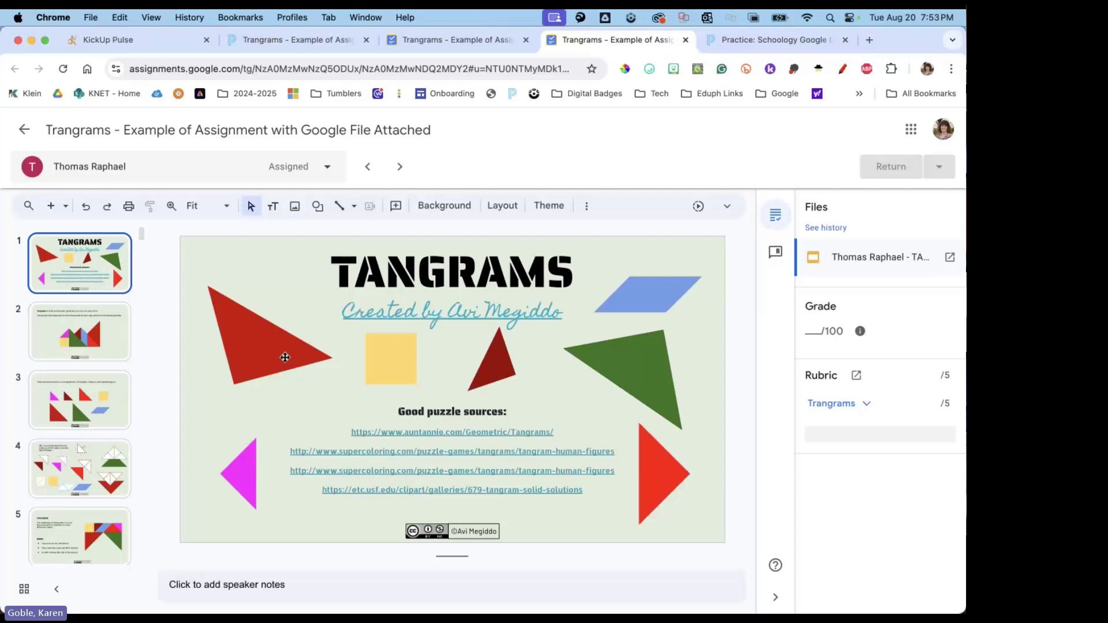
pyautogui.moveTo(284, 352)
pyautogui.mouseDown()
pyautogui.moveTo(310, 396)
pyautogui.moveTo(319, 385)
pyautogui.moveTo(294, 350)
pyautogui.mouseUp()
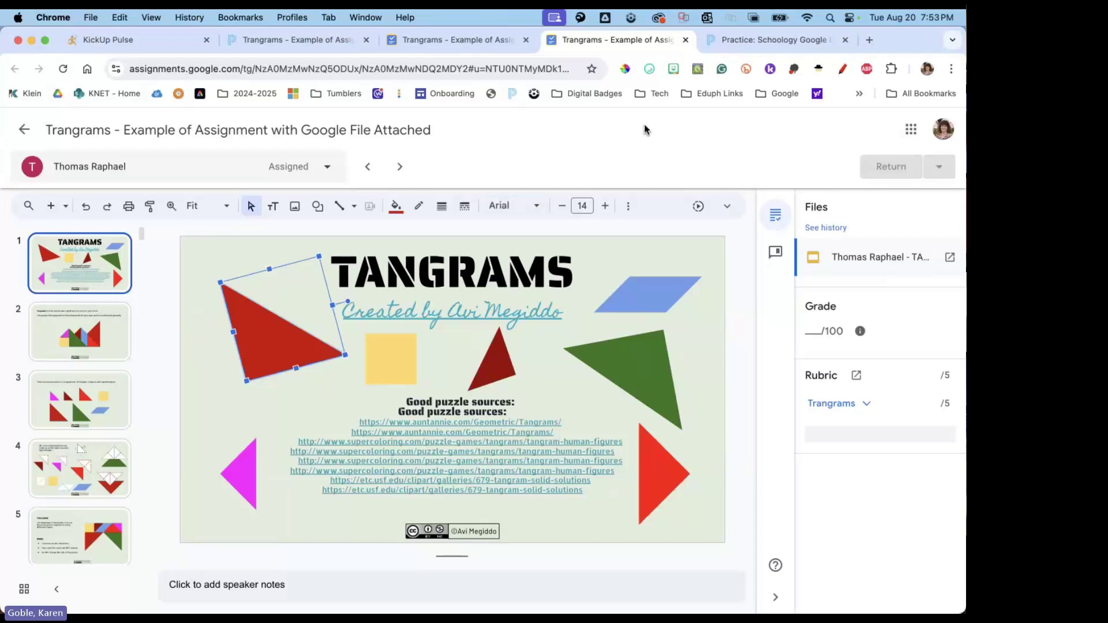
pyautogui.click(685, 40)
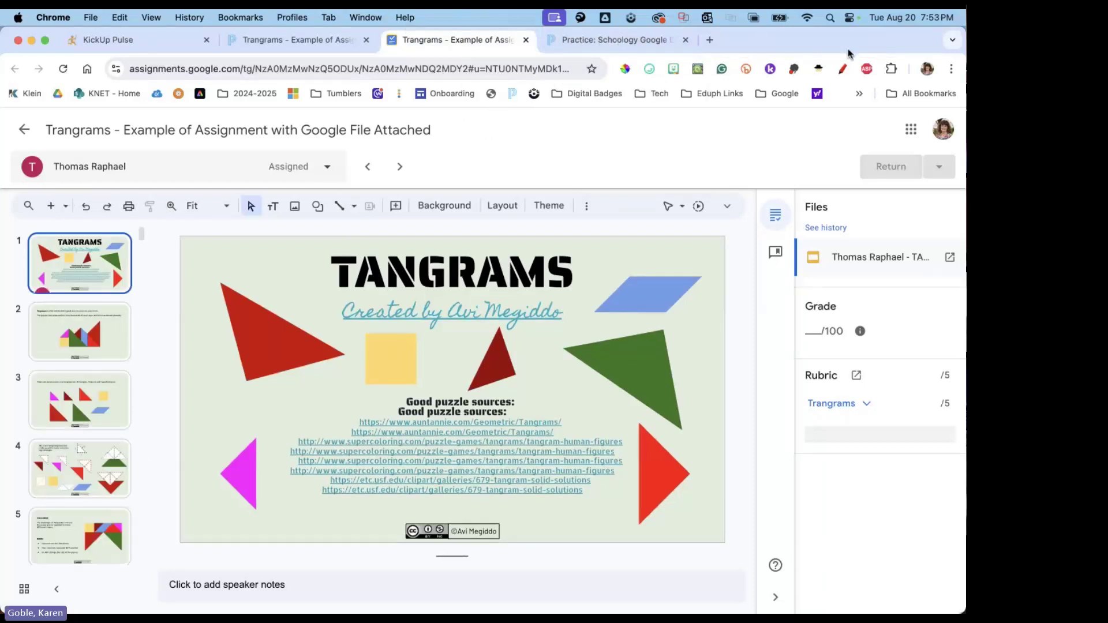
# Separate the Schoology assignment page into its own window, and bring the student's submission back into view in the original window.
pyautogui.click(227, 46)
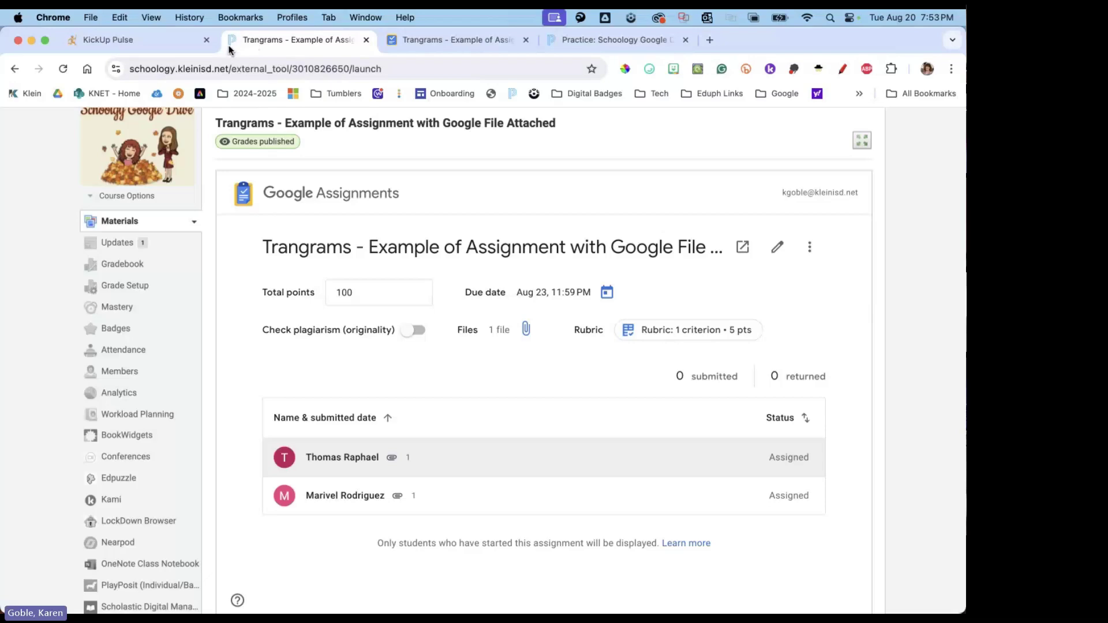
pyautogui.moveTo(231, 45); pyautogui.dragTo(241, 67)
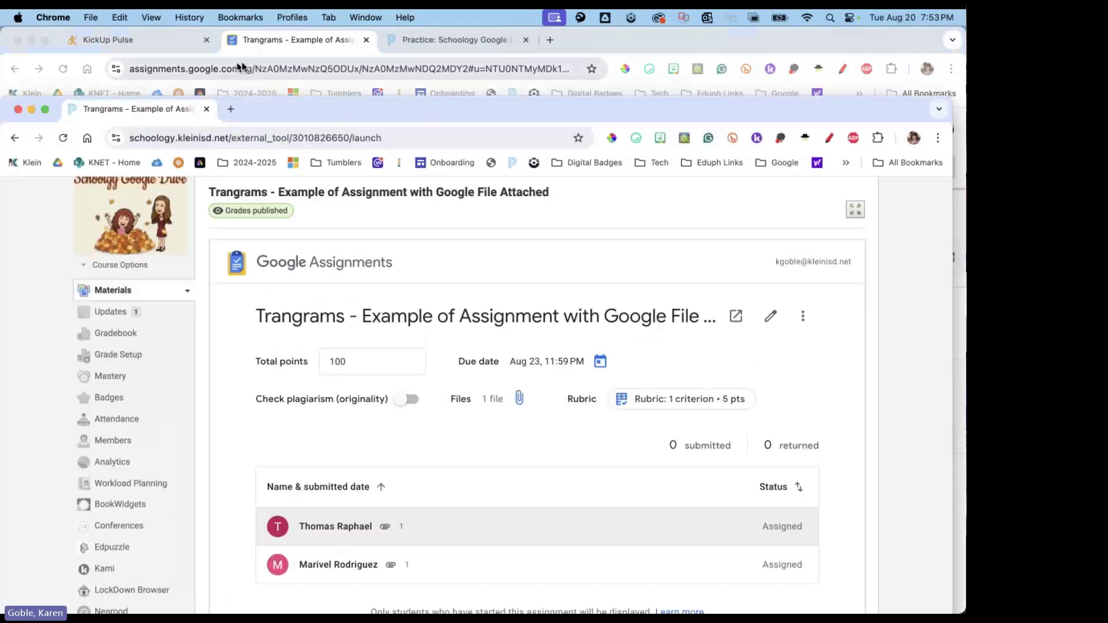
pyautogui.click(179, 42)
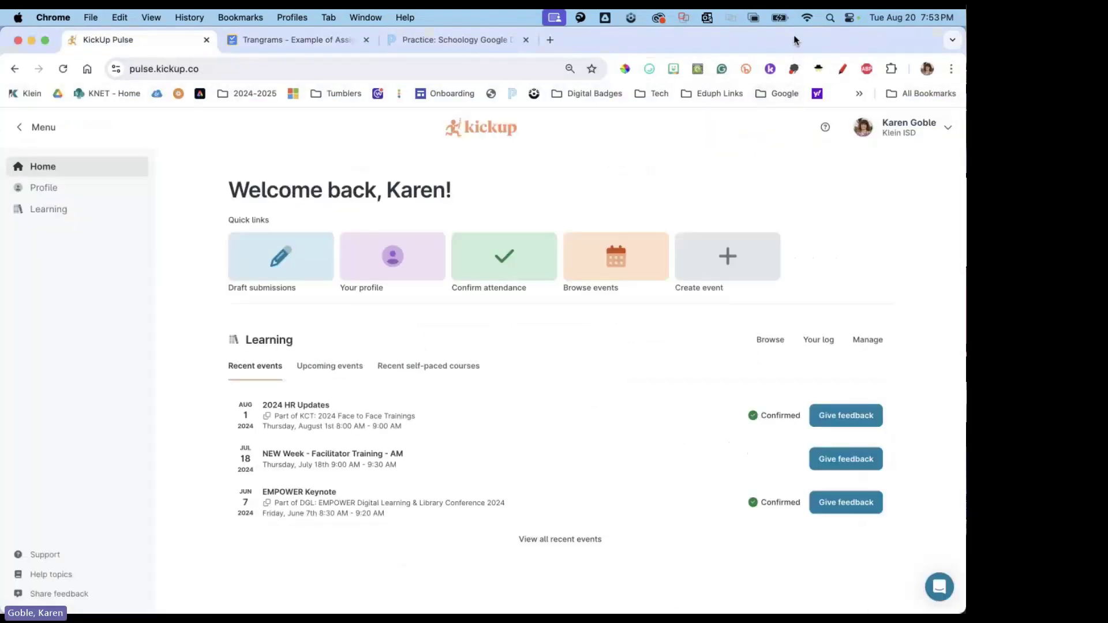
pyautogui.moveTo(791, 41); pyautogui.dragTo(795, 64)
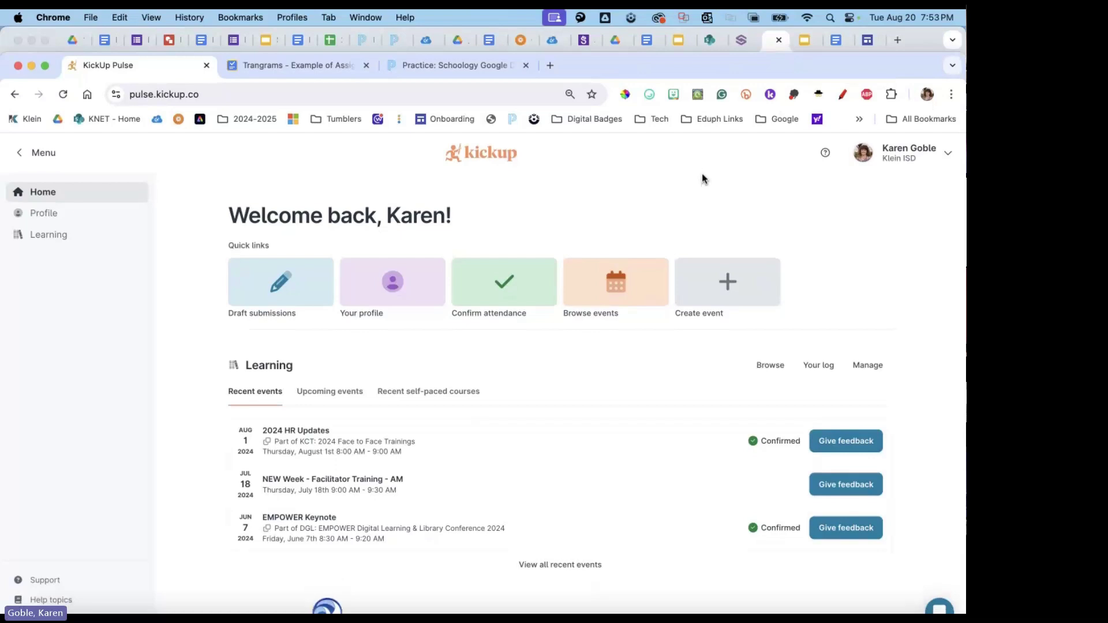
pyautogui.click(328, 66)
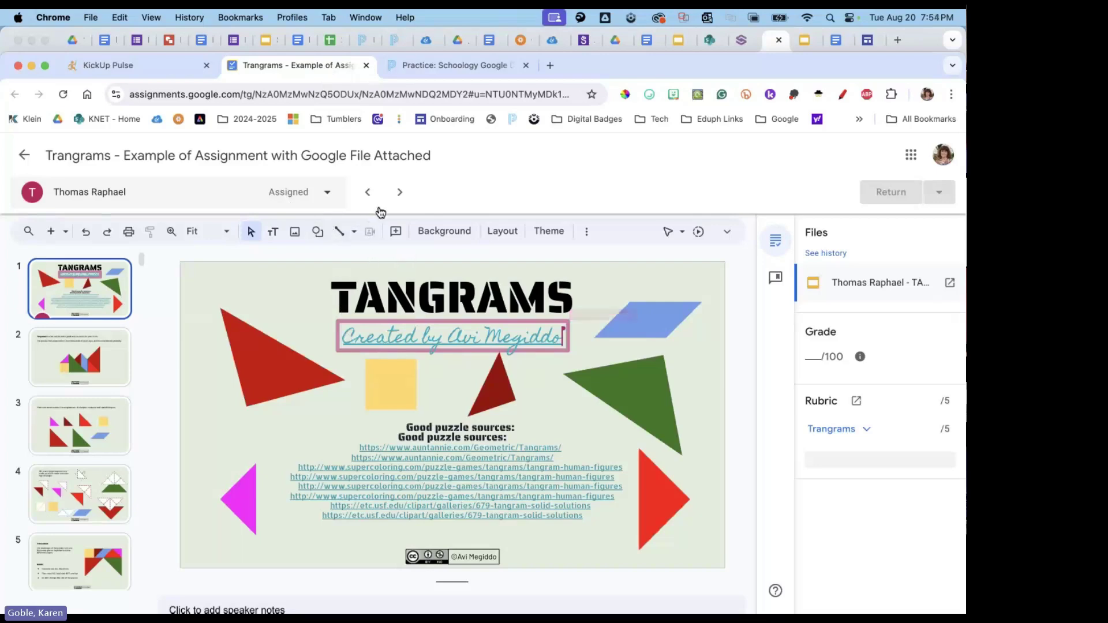
# Flip between the current and the next student's submissions, ending on the original student's slides.
pyautogui.click(398, 196)
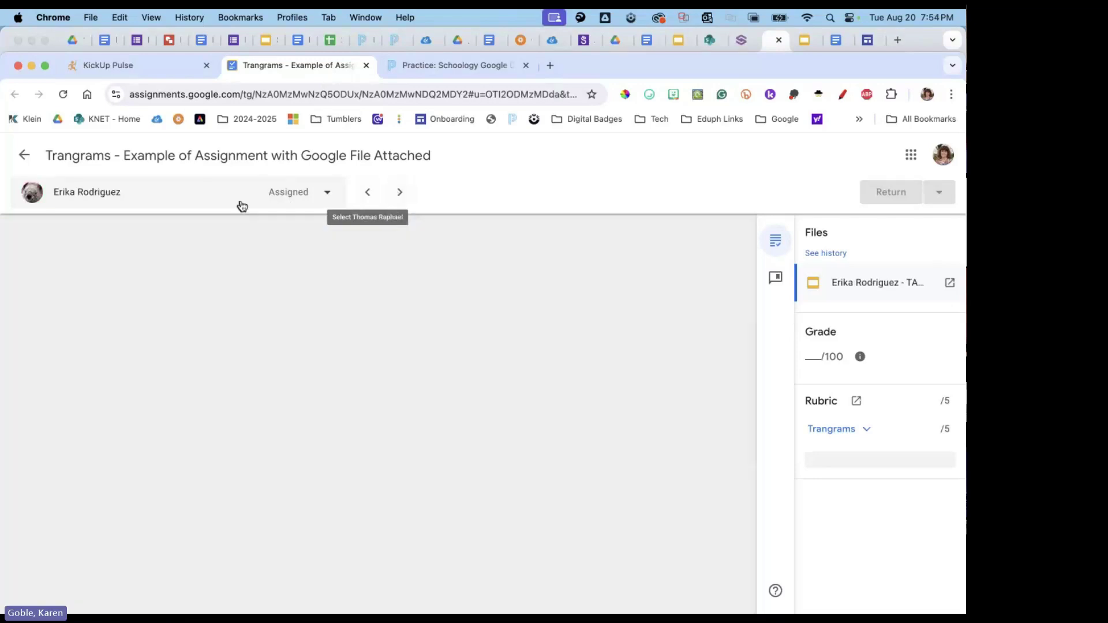
pyautogui.click(368, 192)
pyautogui.click(400, 194)
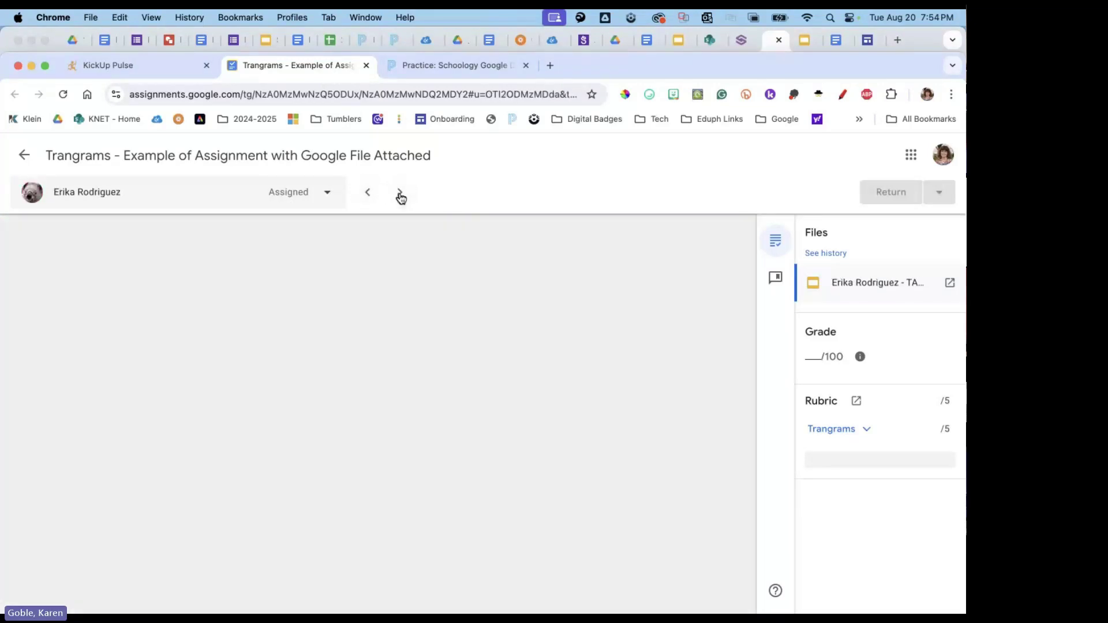
pyautogui.click(368, 192)
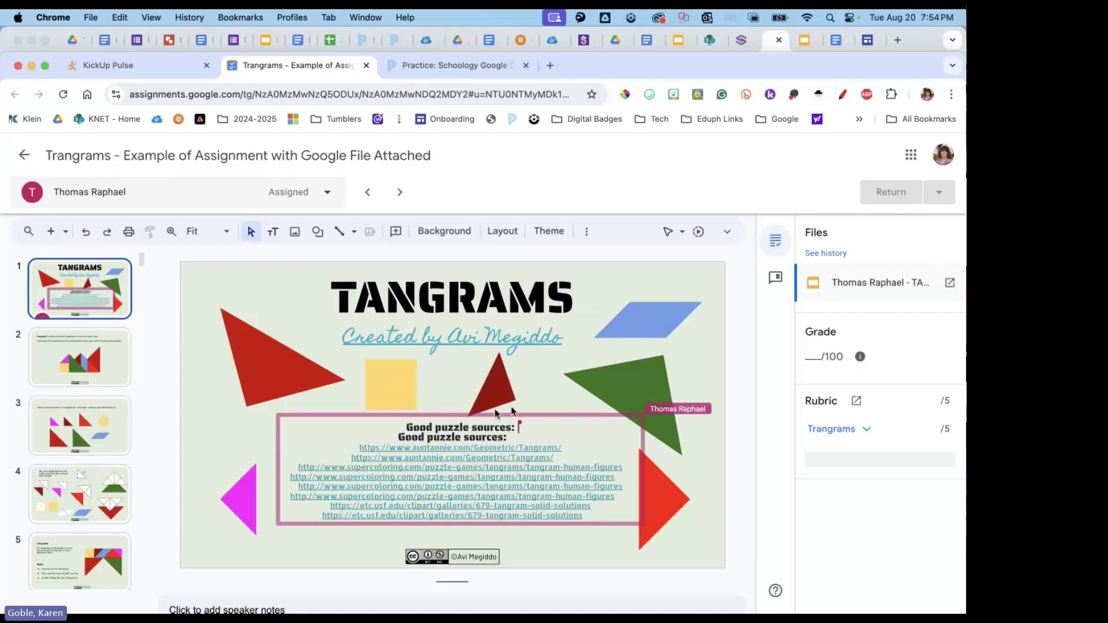
# Return to the Trangrams assignment overview and look through the full list of students and their submission statuses.
pyautogui.click(24, 157)
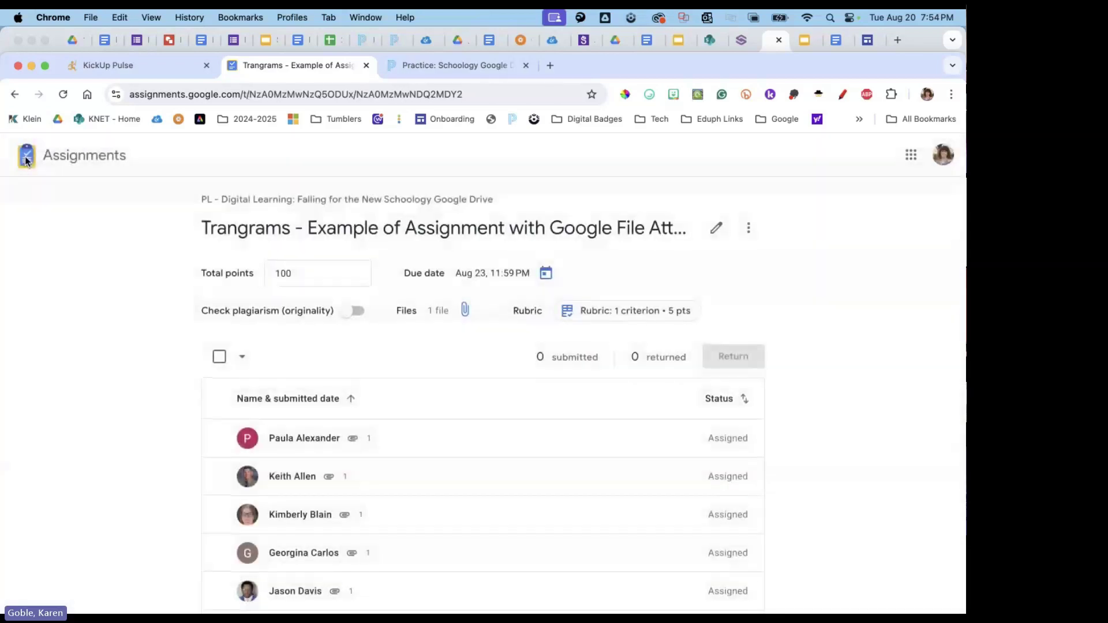
pyautogui.scroll(-5, 523, 456)
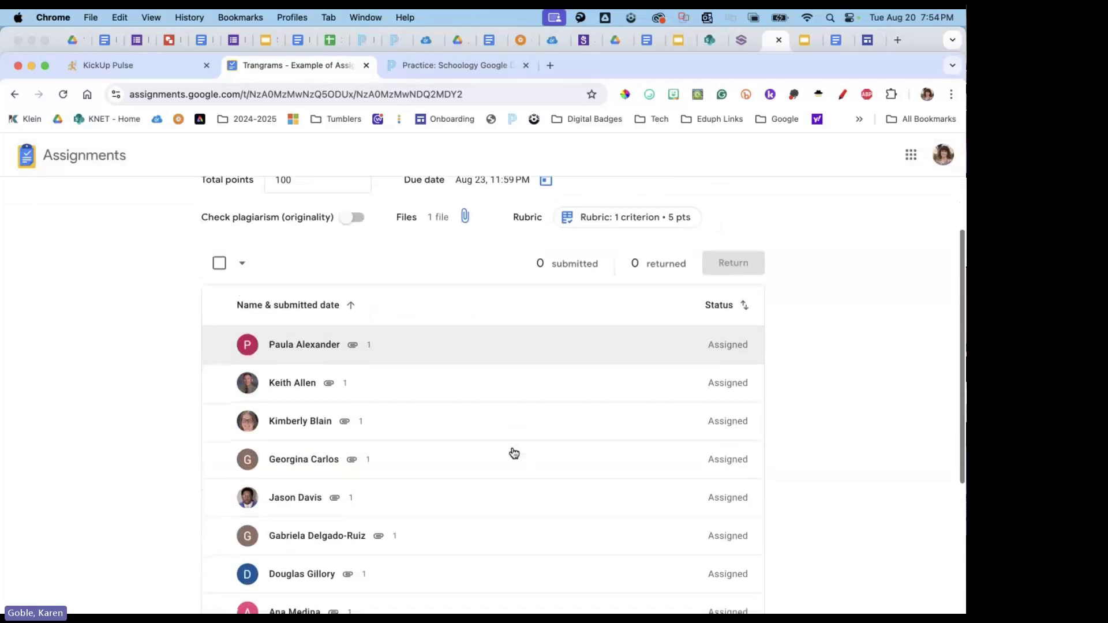
pyautogui.scroll(-1, 513, 453)
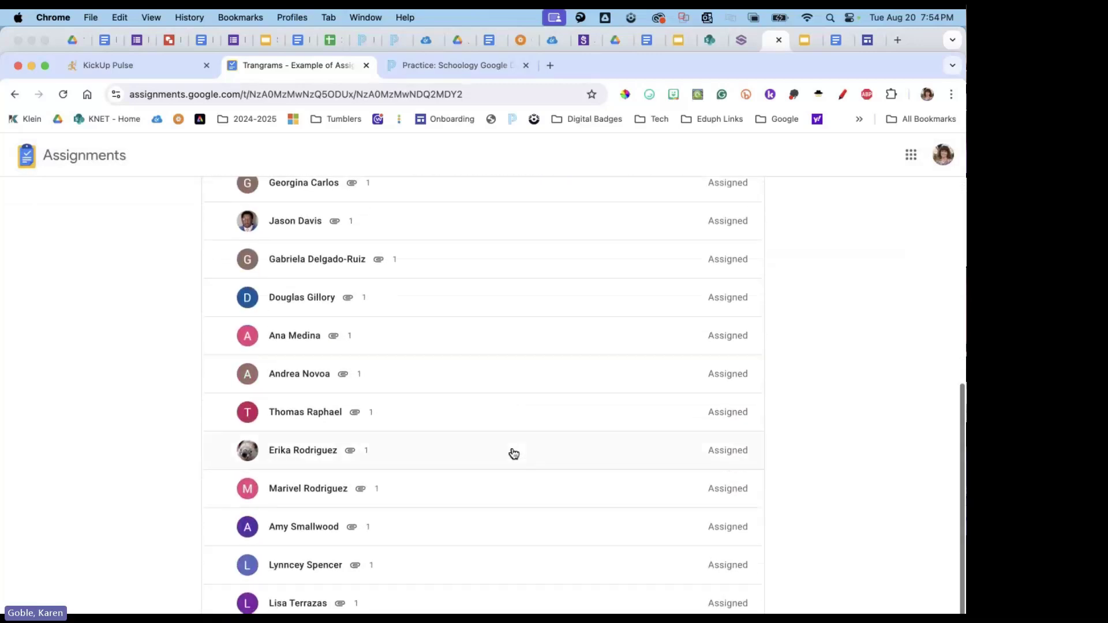
pyautogui.scroll(6, 439, 473)
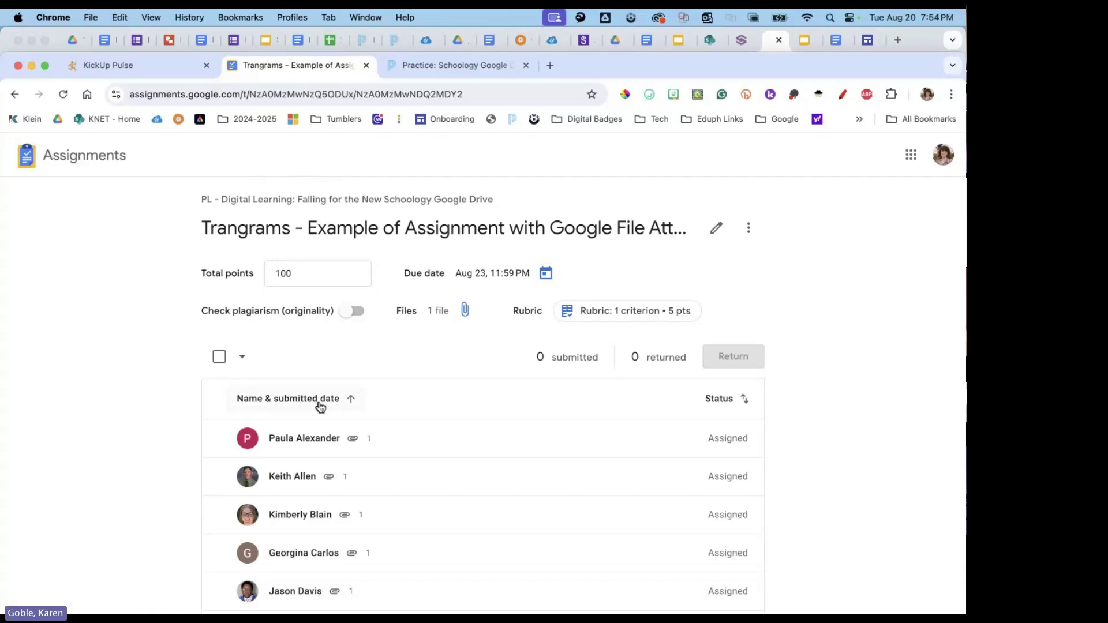
pyautogui.scroll(-6, 321, 407)
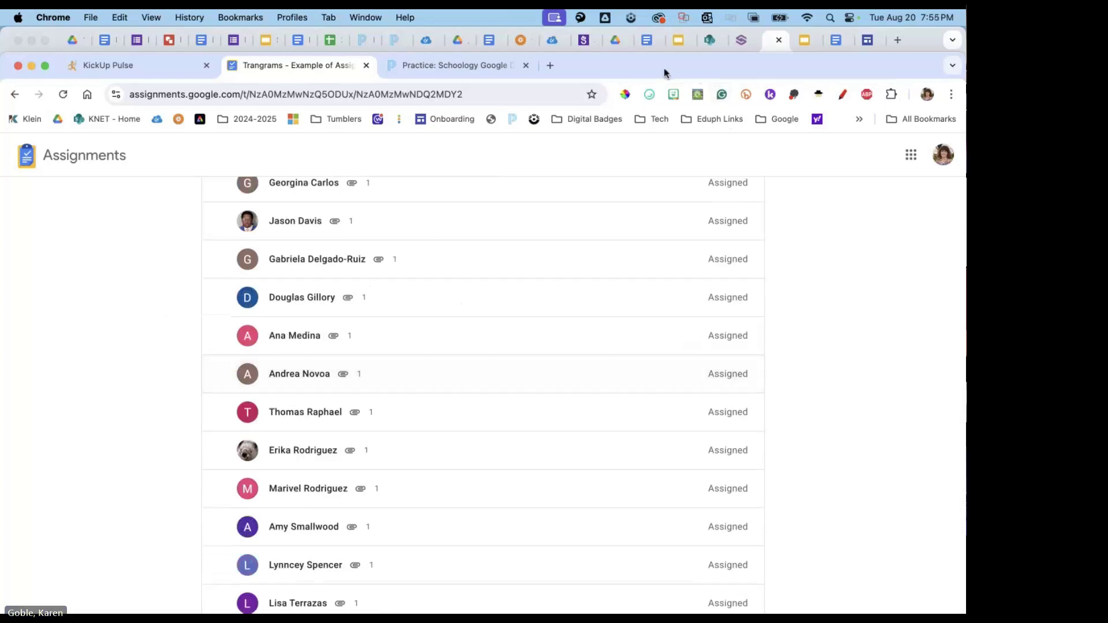
pyautogui.moveTo(666, 74); pyautogui.dragTo(678, 48)
pyautogui.scroll(6, 549, 459)
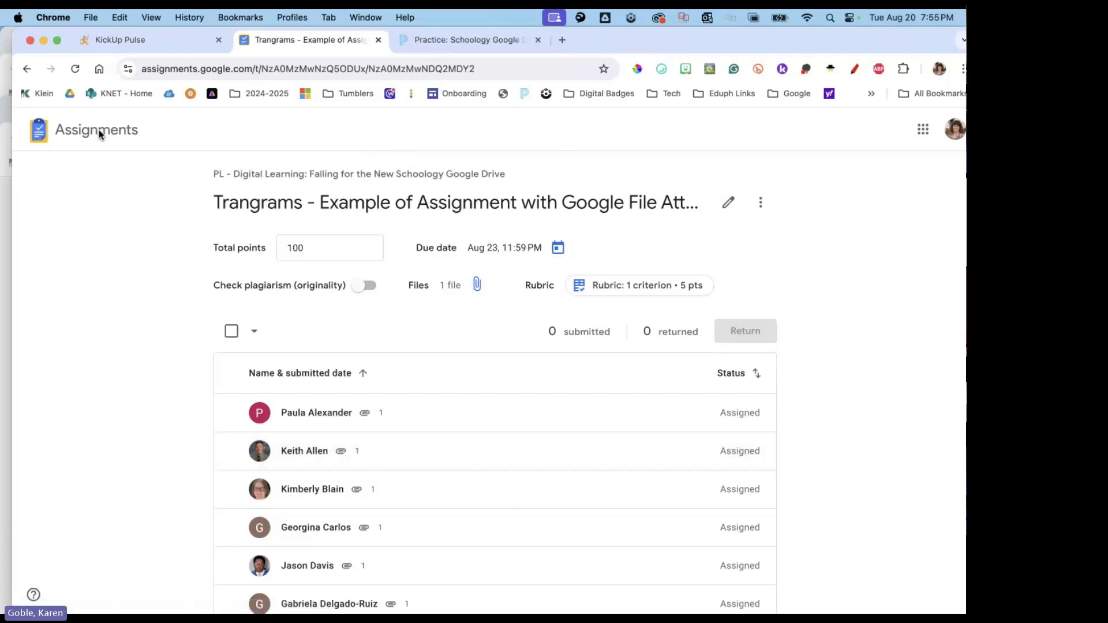
# Revisit the student's submission, go back to the assignment overview, and check the student list and the assignment's additional options.
pyautogui.click(27, 70)
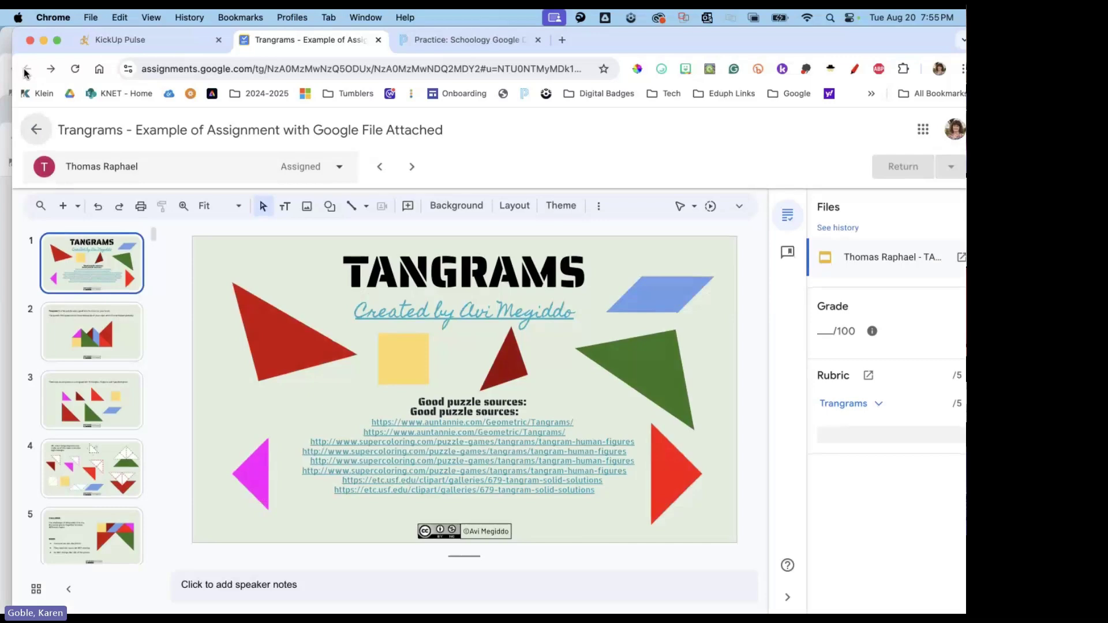
pyautogui.click(45, 131)
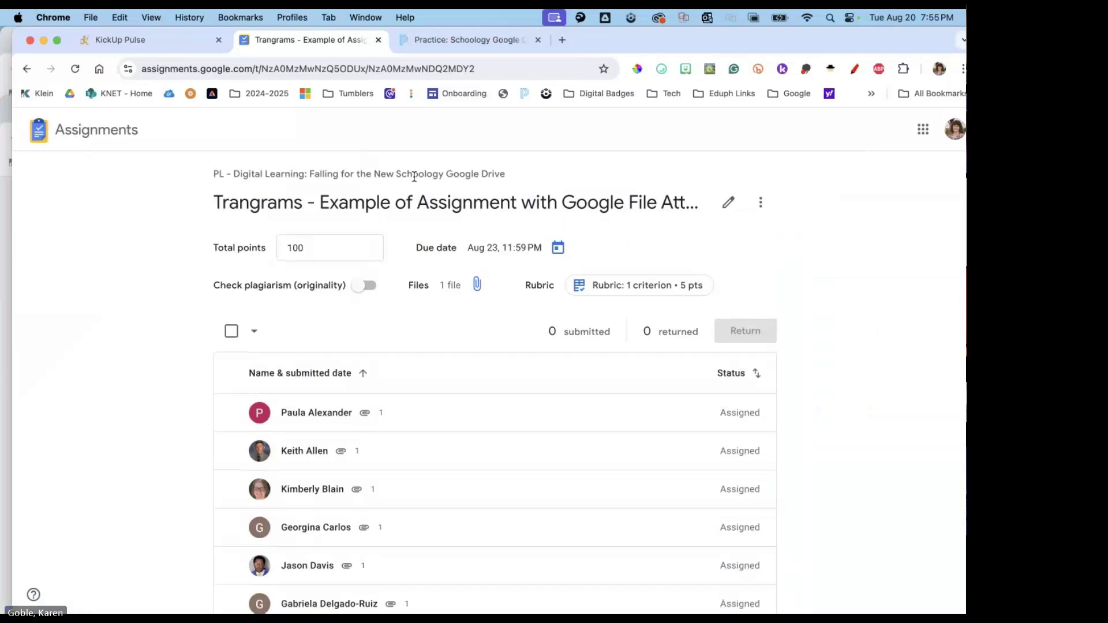
pyautogui.doubleClick(414, 177)
pyautogui.scroll(-6, 829, 233)
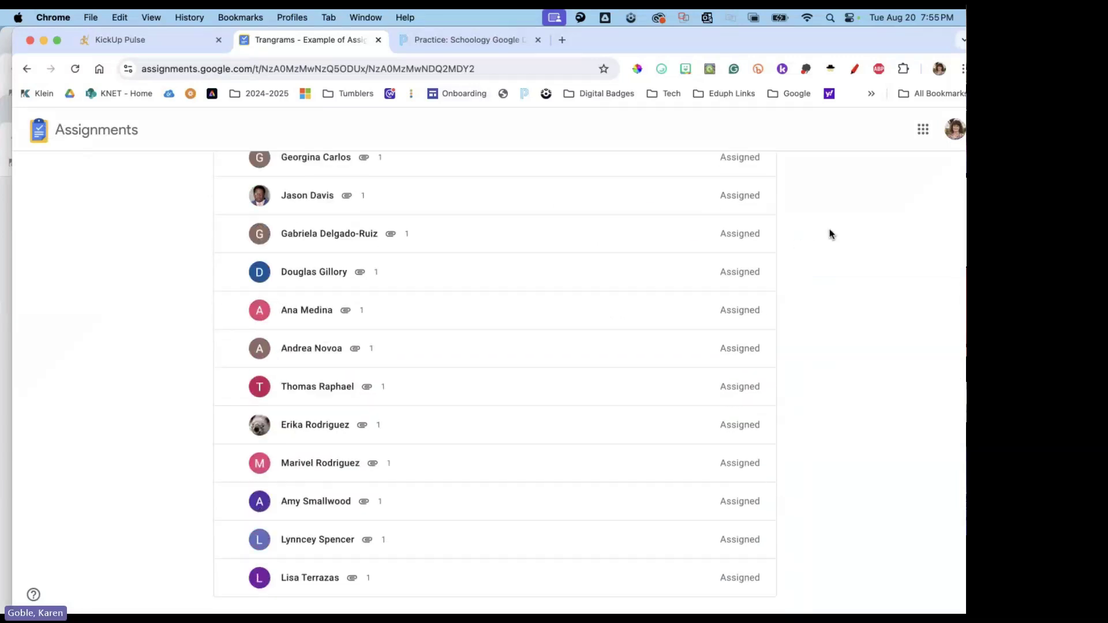
pyautogui.scroll(6, 452, 313)
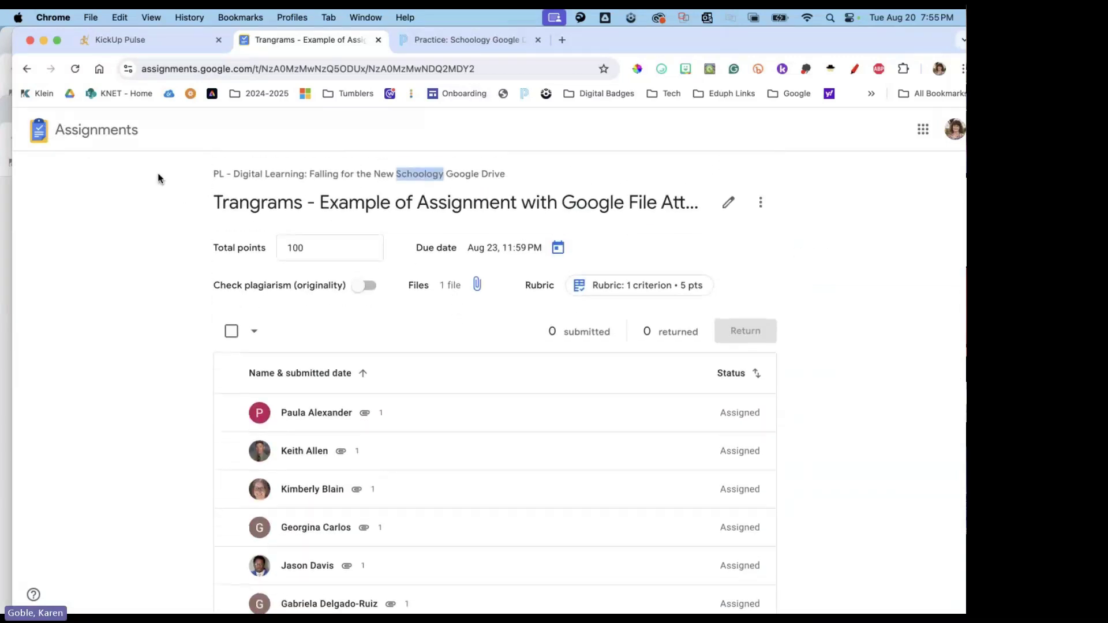
pyautogui.click(760, 202)
pyautogui.click(841, 200)
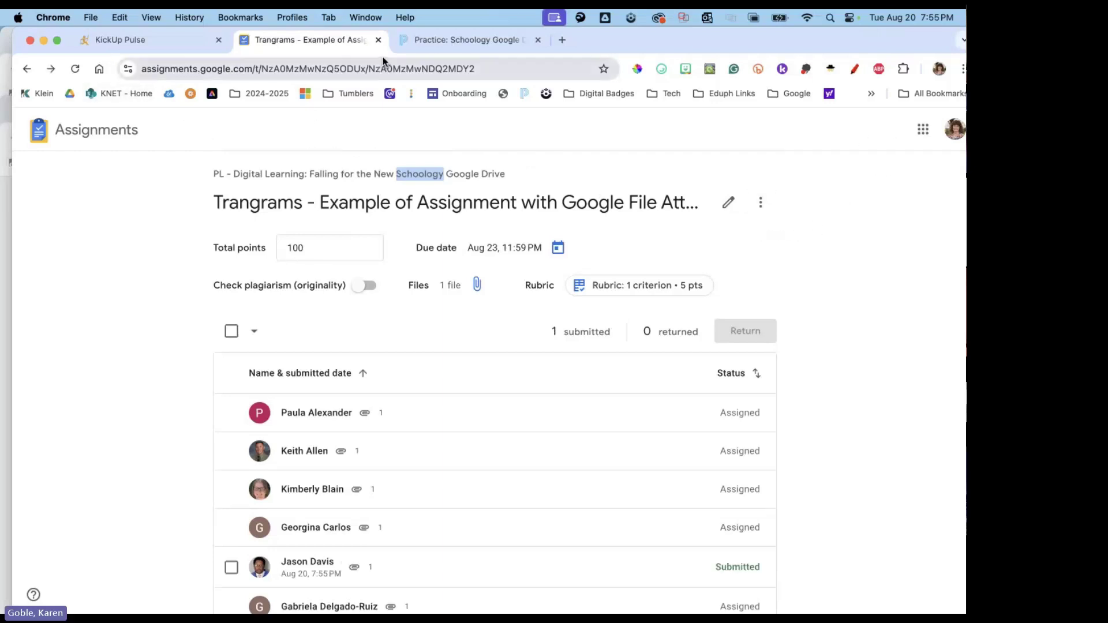
# Close the Trangrams assignment and open the Google Drive Assignments folder of the Falling for the New Schoology Google Drive course, in full screen.
pyautogui.click(378, 39)
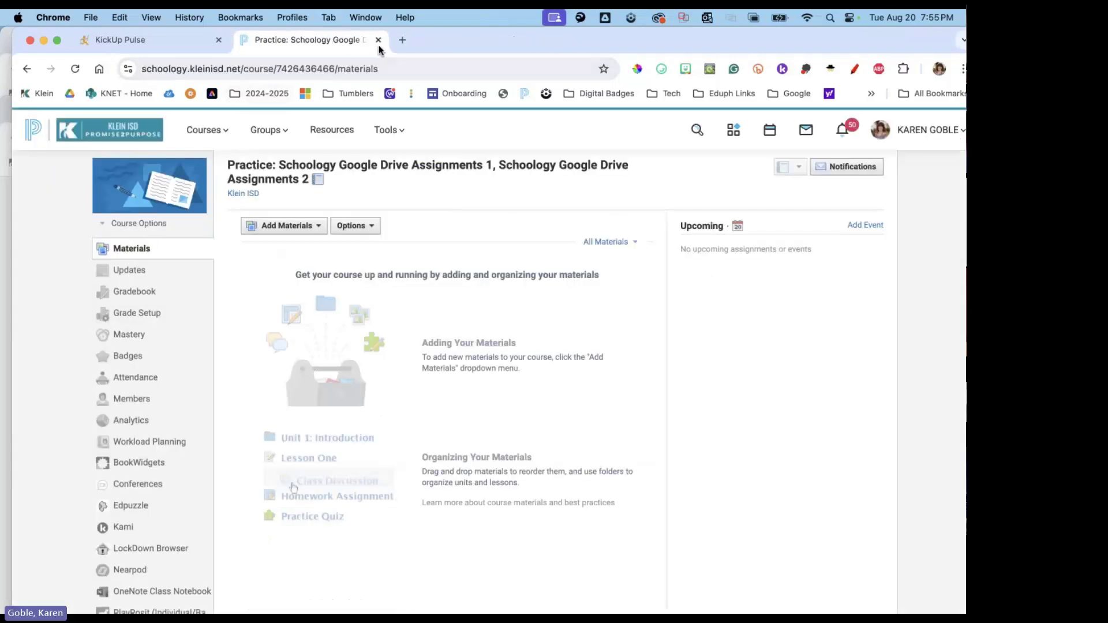
pyautogui.click(208, 130)
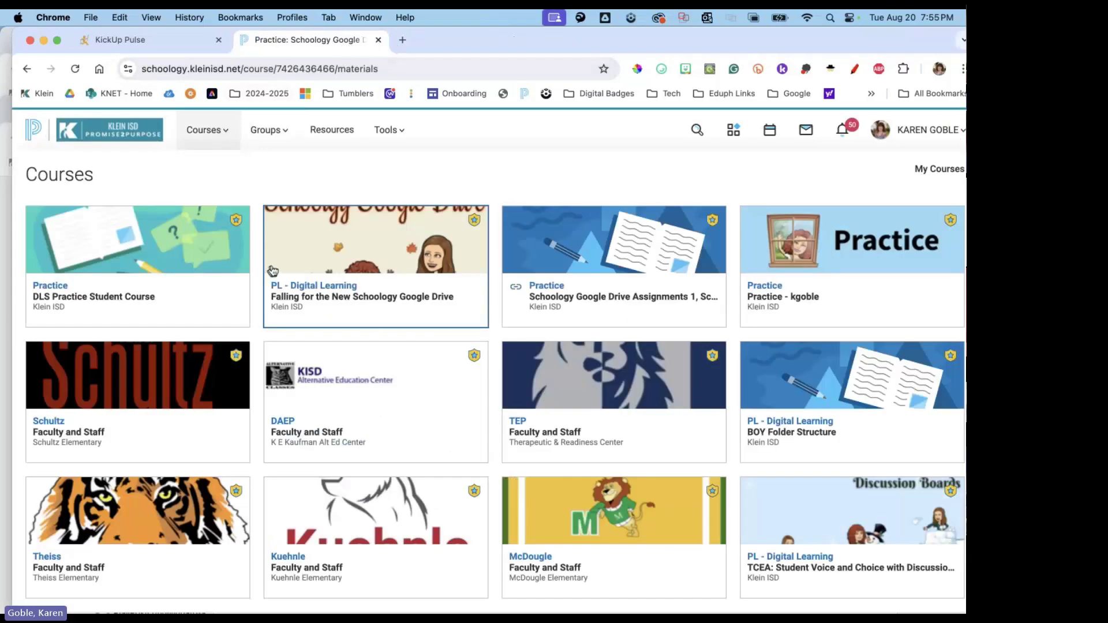
pyautogui.click(338, 258)
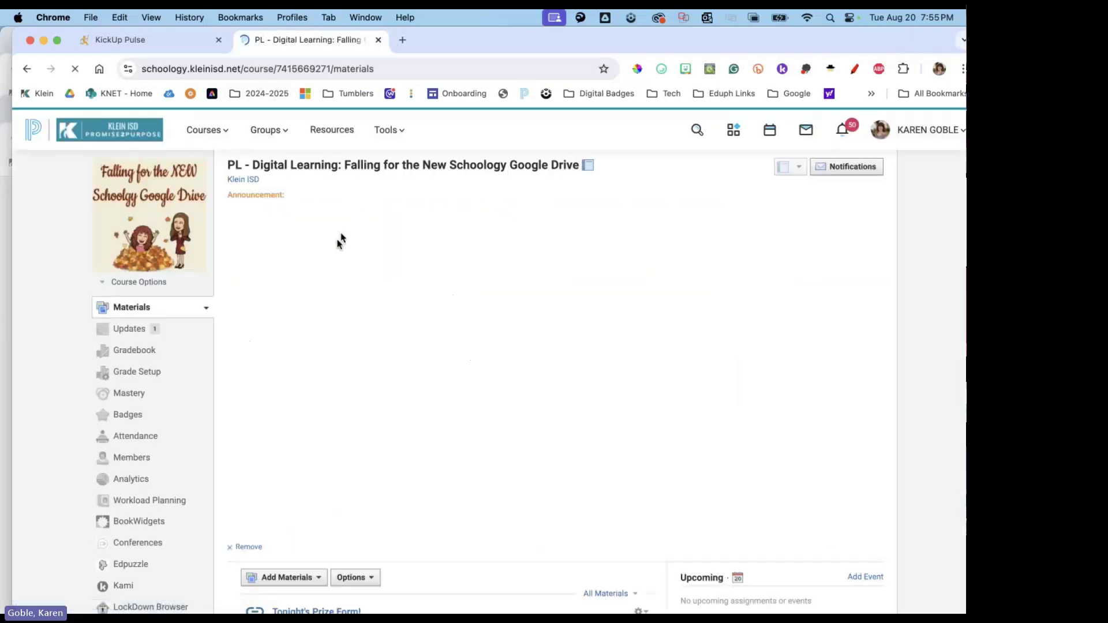
pyautogui.scroll(-5, 282, 308)
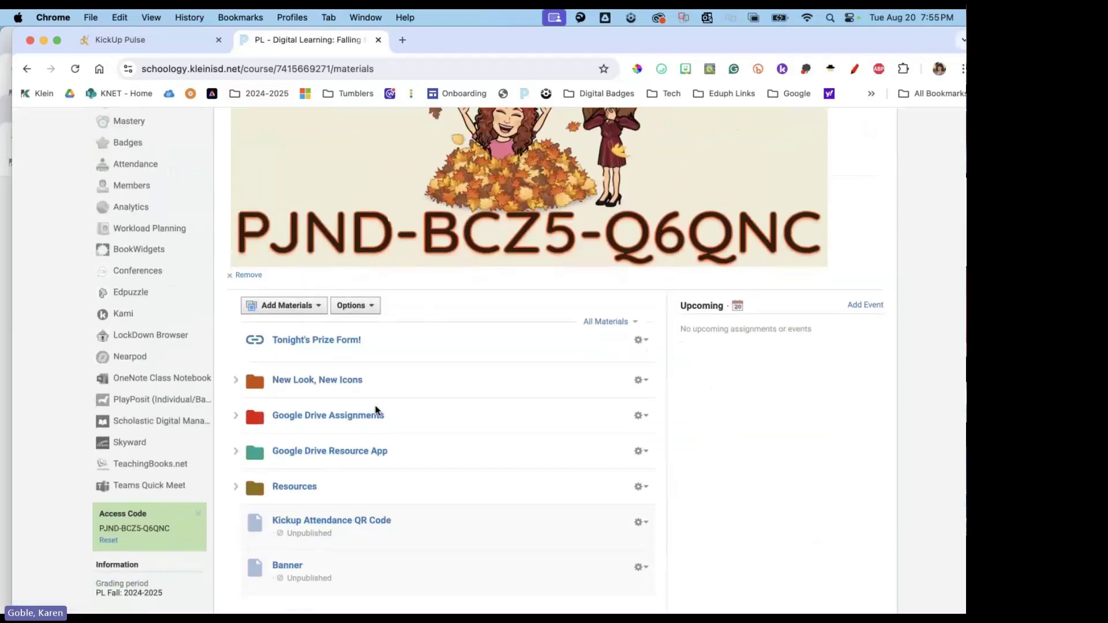
pyautogui.click(330, 423)
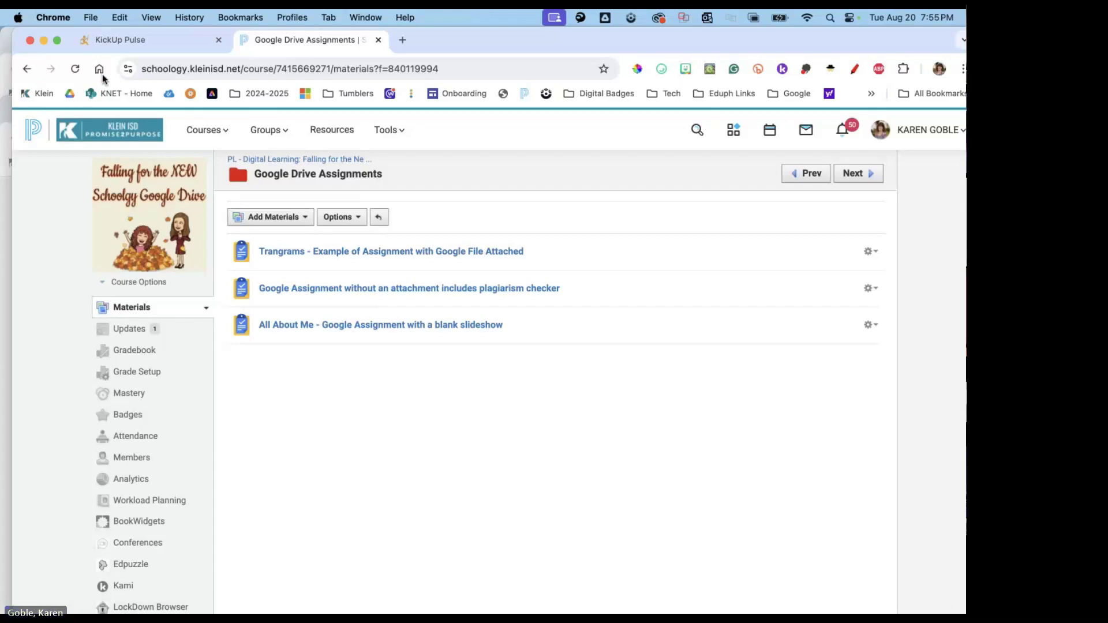
pyautogui.click(57, 41)
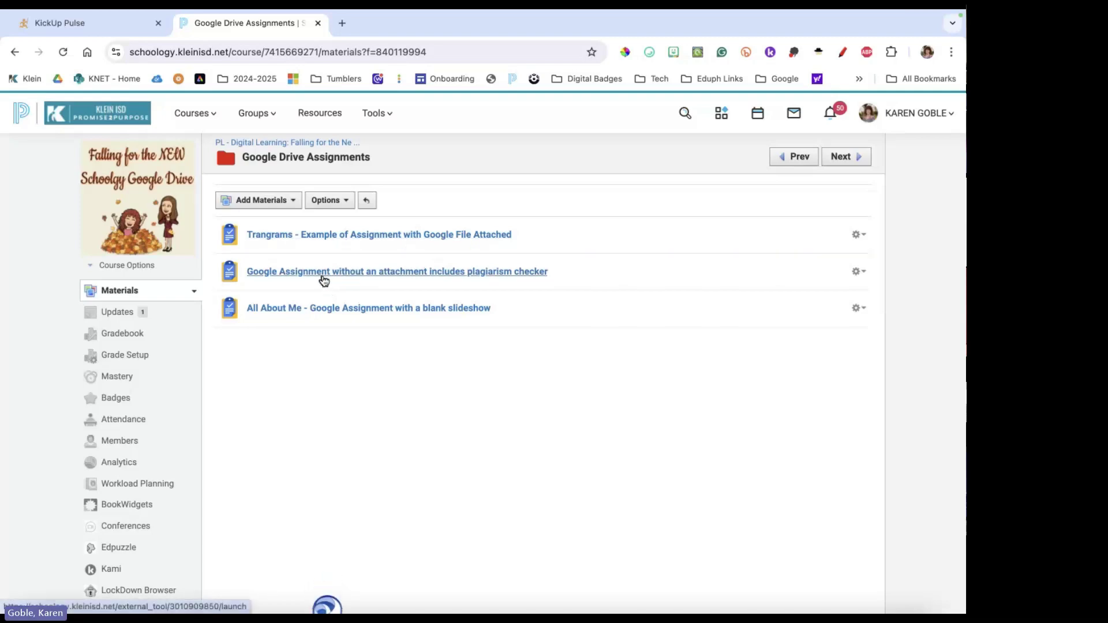
# Open "Google Assignment without an attachment includes plagiarism checker" and look over its settings and student list.
pyautogui.moveTo(323, 279); pyautogui.dragTo(350, 277)
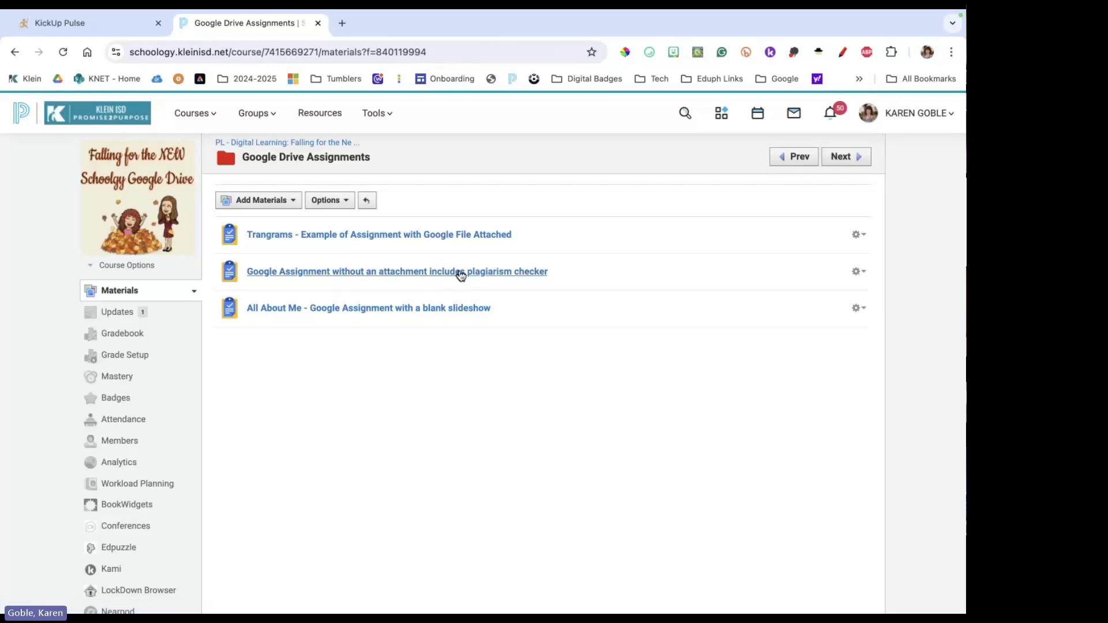
pyautogui.click(368, 271)
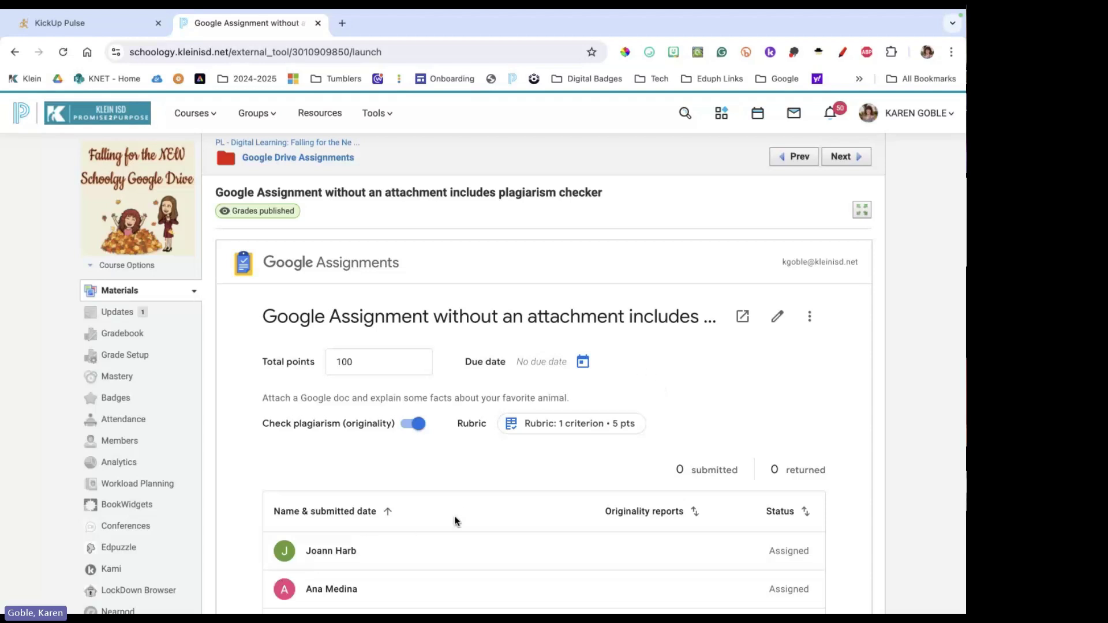
pyautogui.scroll(-1, 455, 518)
pyautogui.scroll(1, 455, 517)
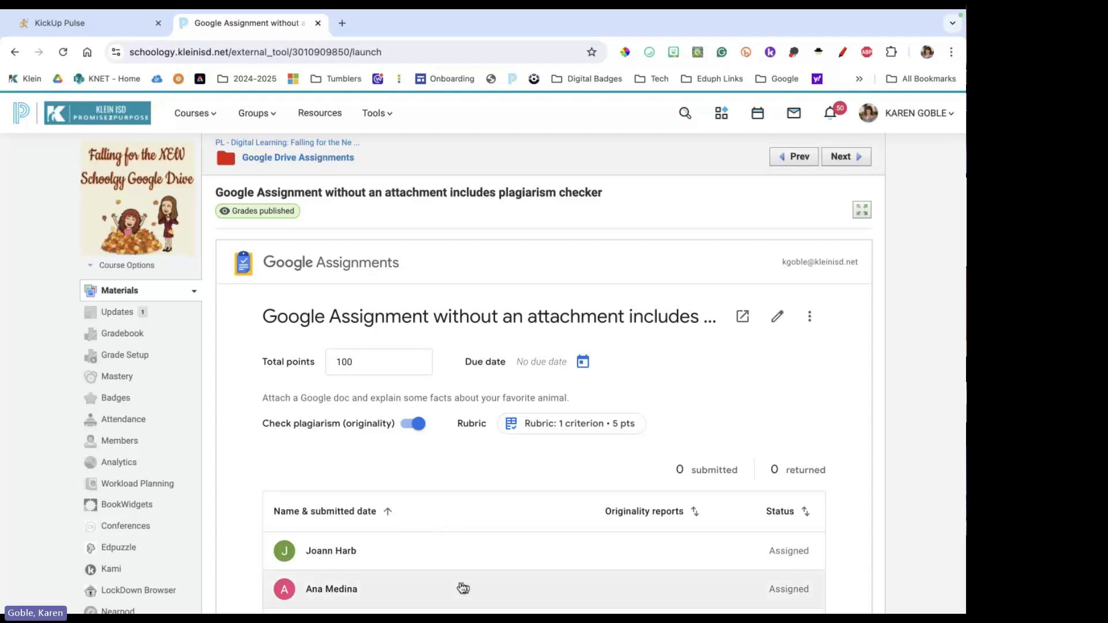
# Open the first listed student's work, close the duplicate page, and go back to the assignment overview in Google Assignments.
pyautogui.click(365, 562)
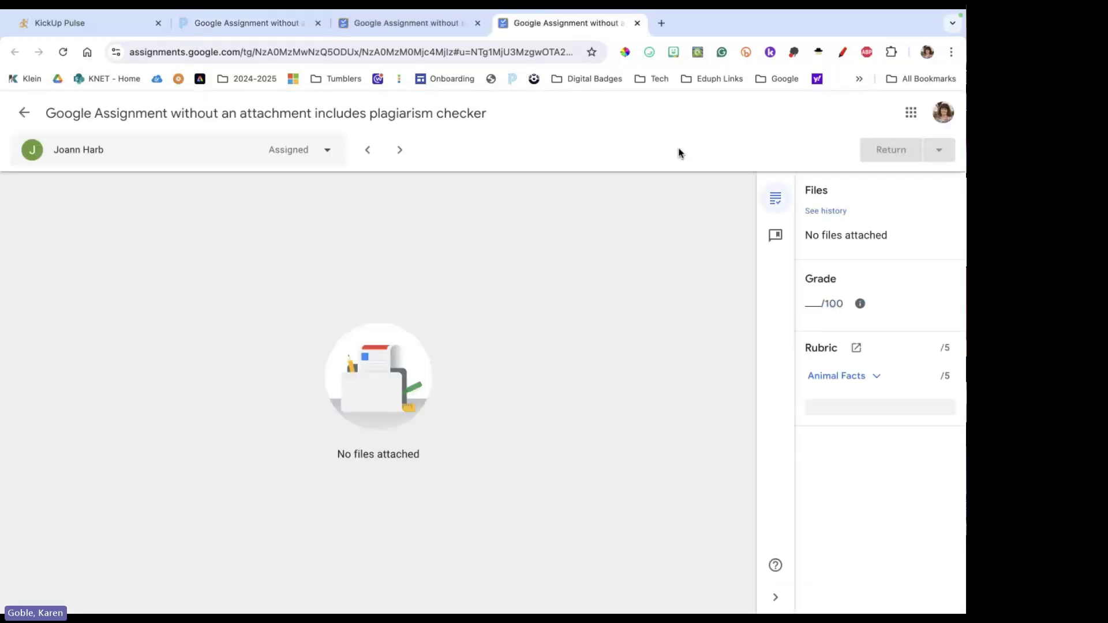
pyautogui.click(637, 23)
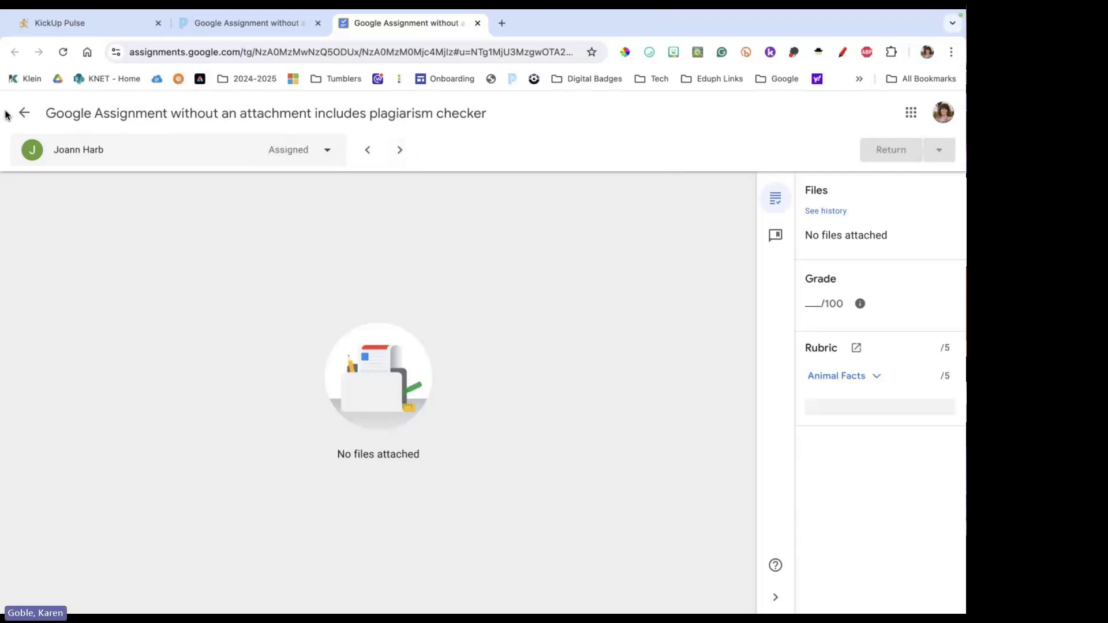
pyautogui.click(23, 115)
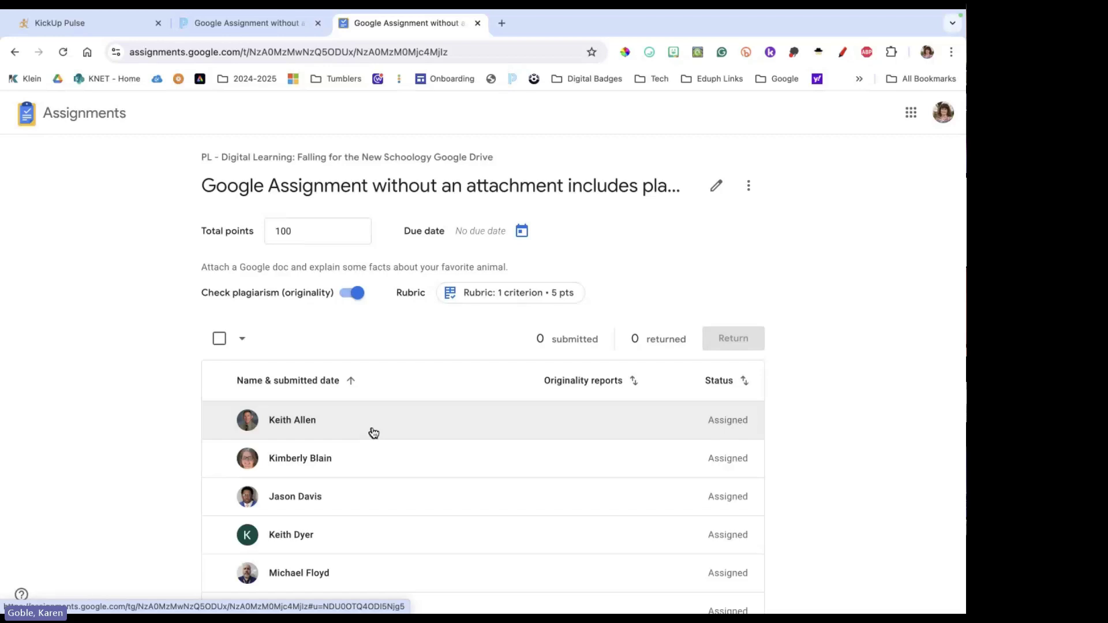
# Duplicate the Schoology assignment page and open the DLS Practice Student Course in the copy.
pyautogui.click(230, 21)
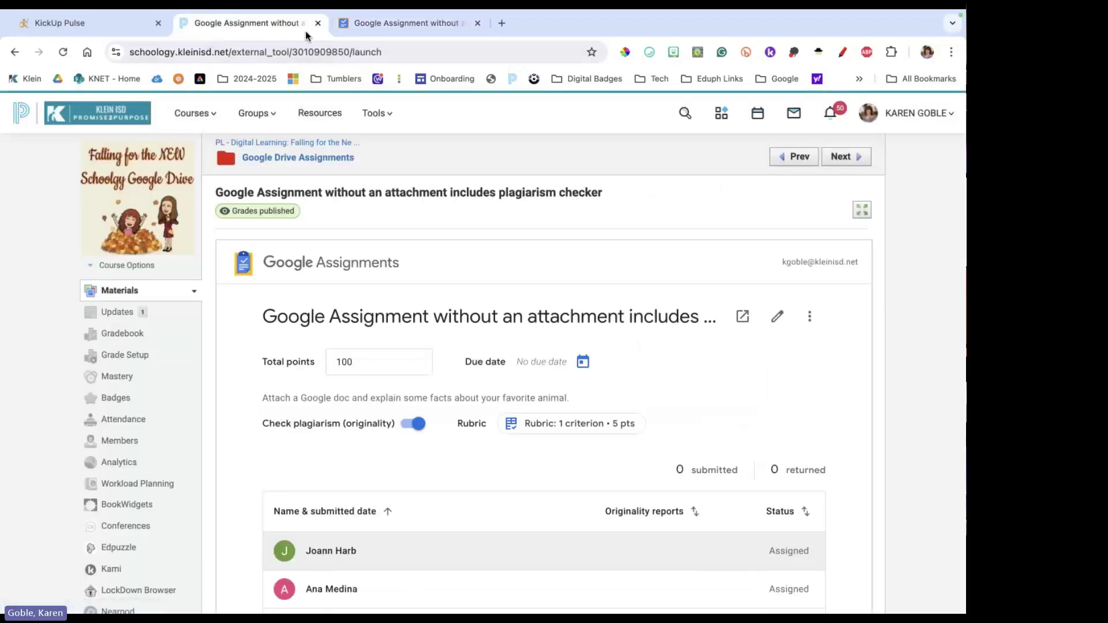
pyautogui.rightClick(259, 24)
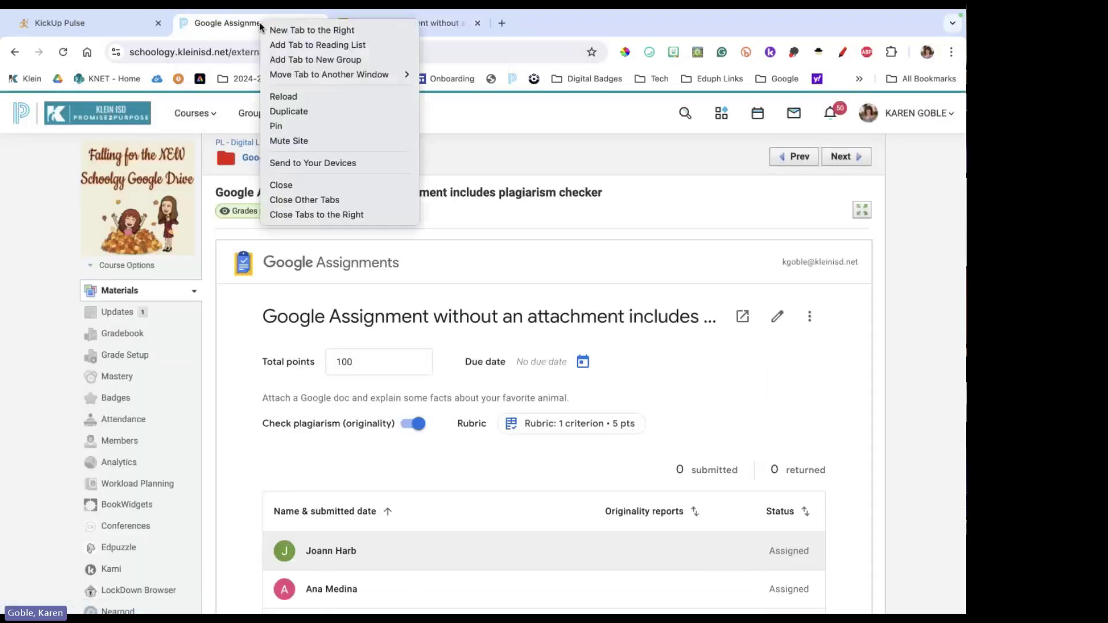
pyautogui.click(292, 111)
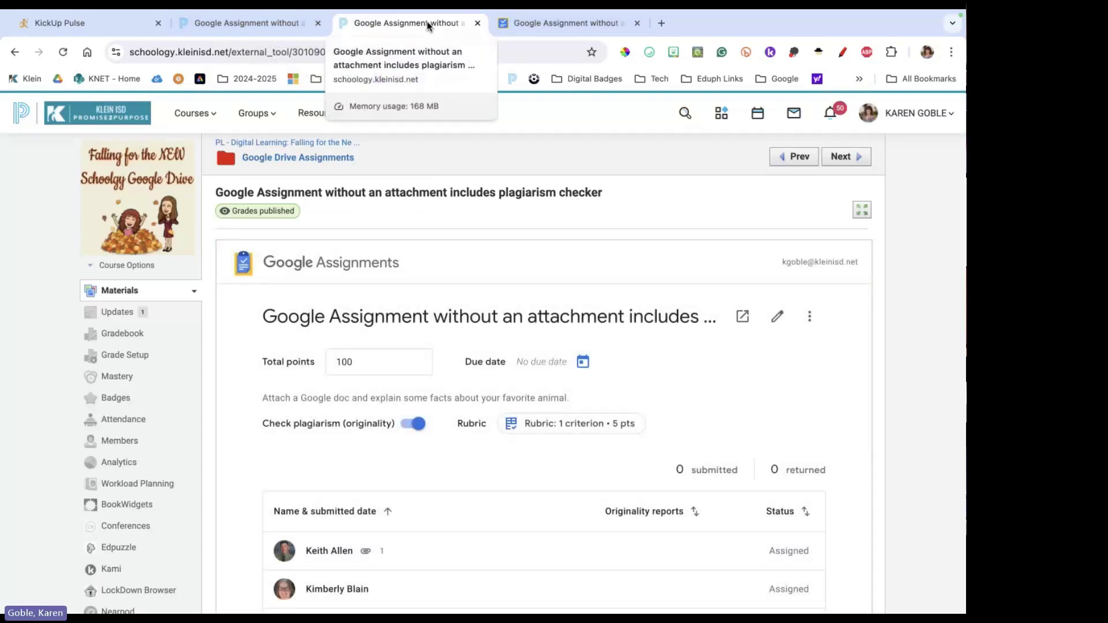
pyautogui.click(196, 113)
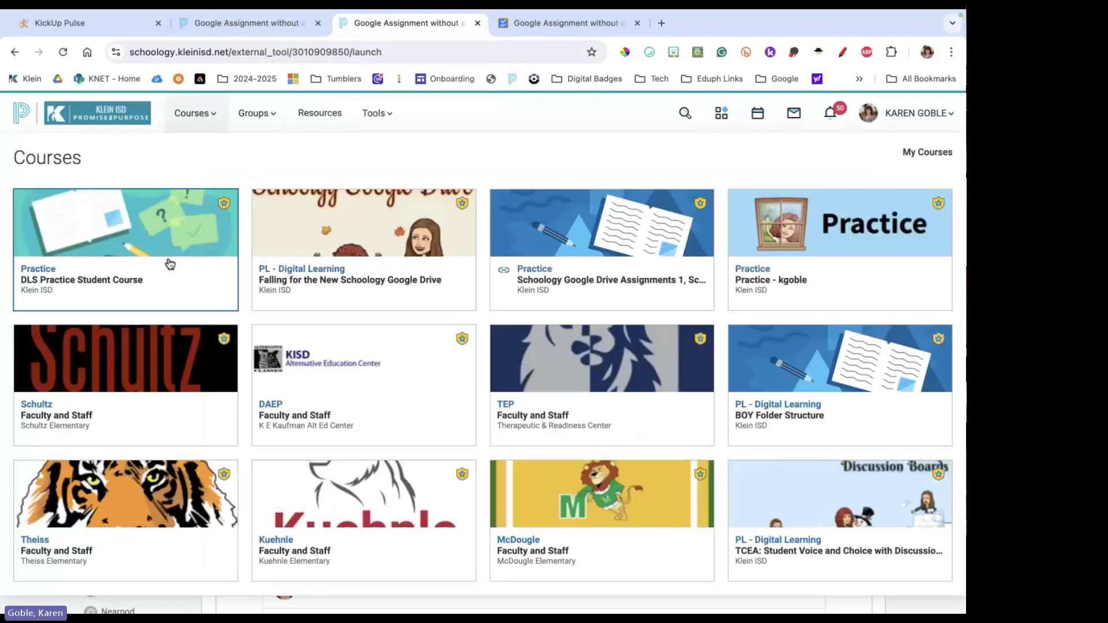
pyautogui.click(174, 262)
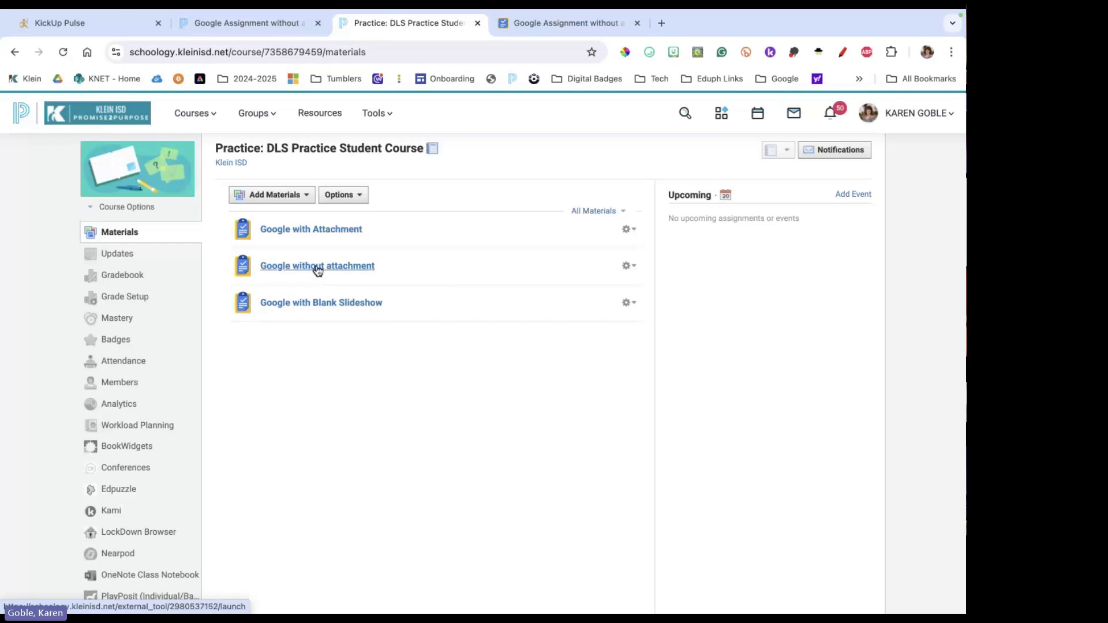
# Preview the DLS Practice Student Course as one of its student members.
pyautogui.click(127, 208)
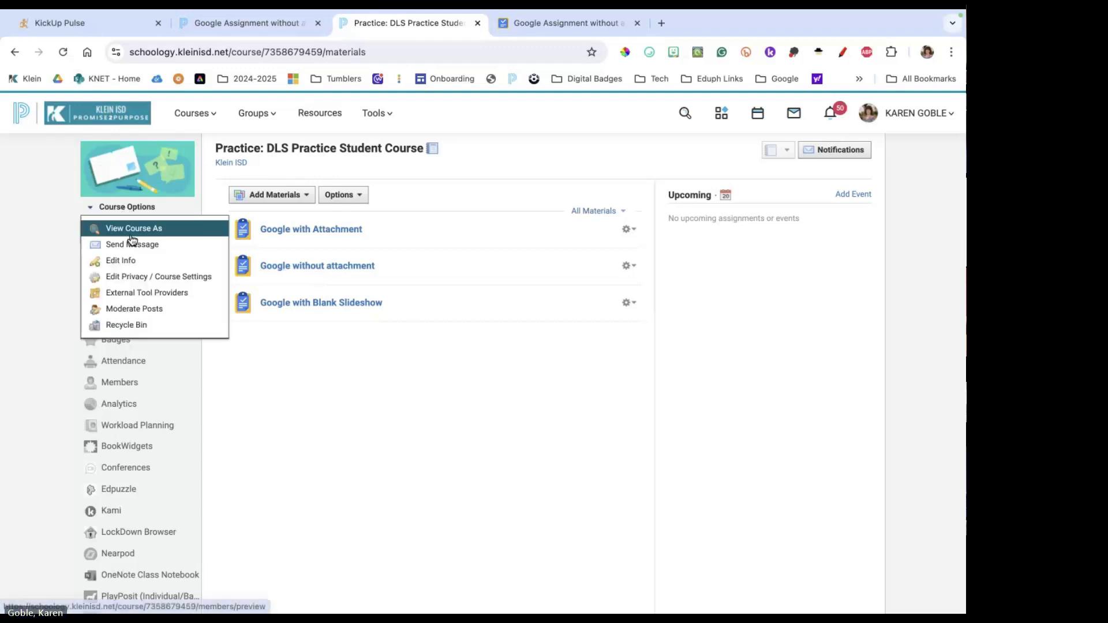
pyautogui.click(148, 228)
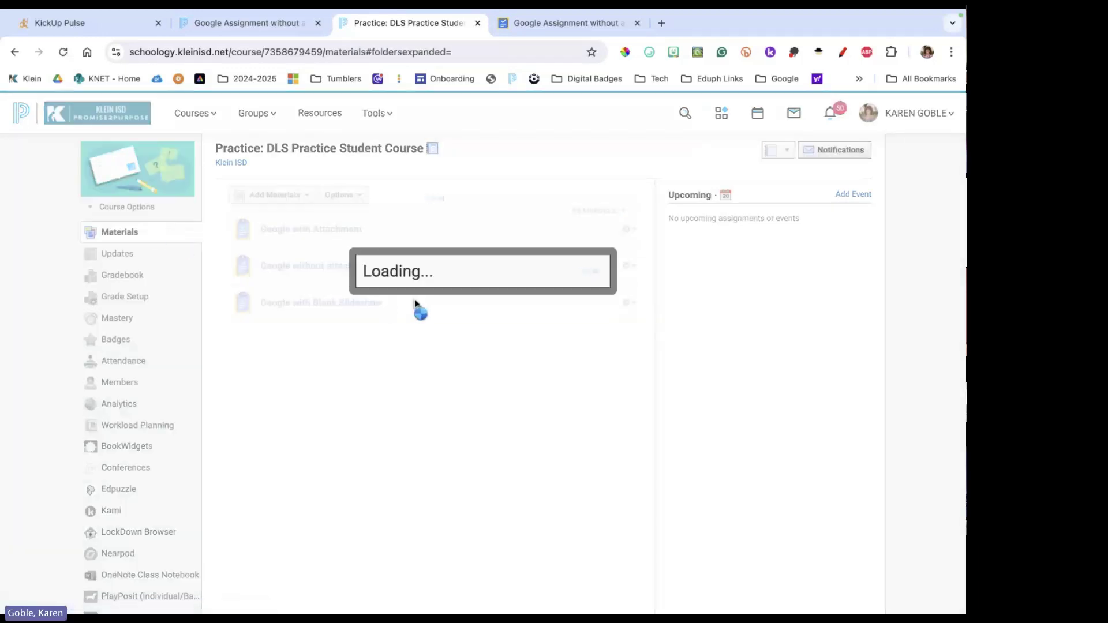
pyautogui.click(407, 243)
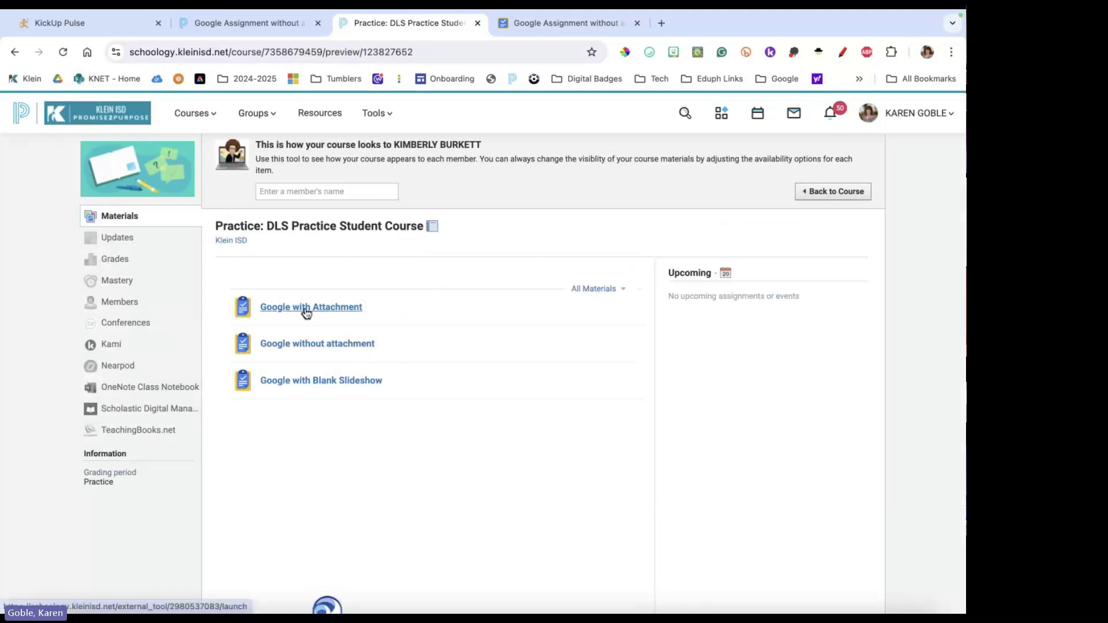
# Open the "Google without attachment" assignment, continue with the linked instructor account, and open the first student's submission.
pyautogui.click(313, 346)
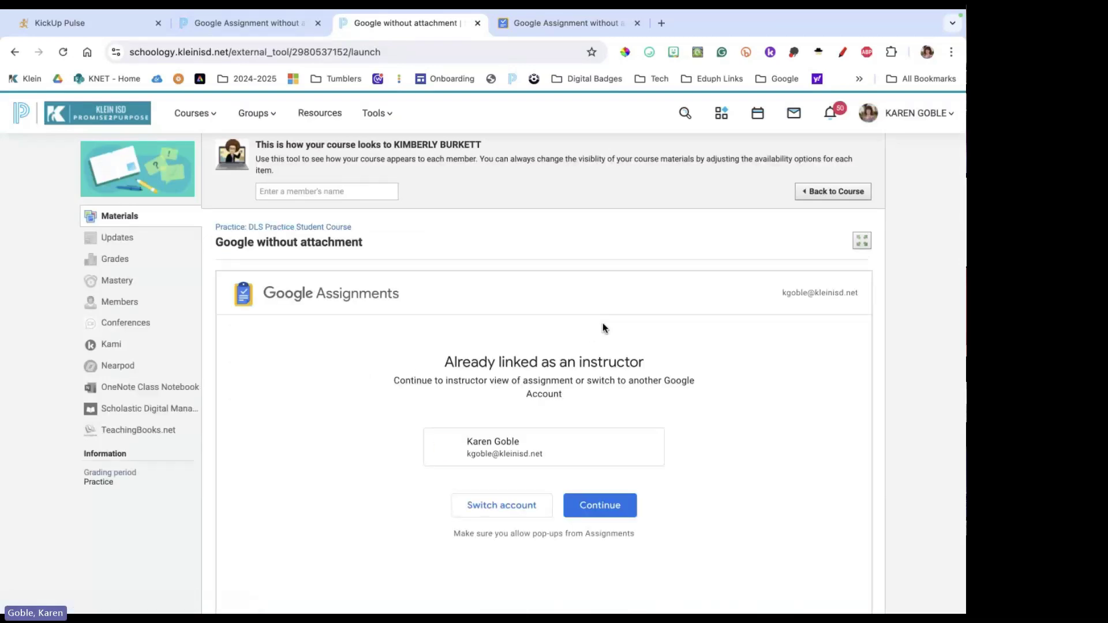
pyautogui.scroll(-2, 602, 334)
pyautogui.click(586, 399)
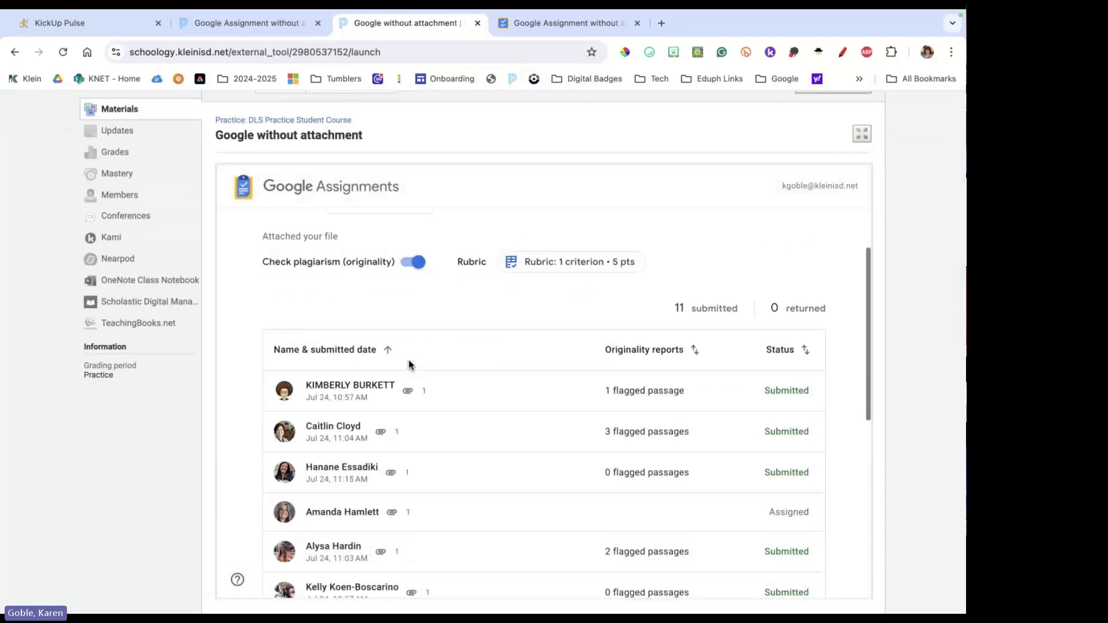
pyautogui.scroll(-1, 409, 364)
pyautogui.click(346, 368)
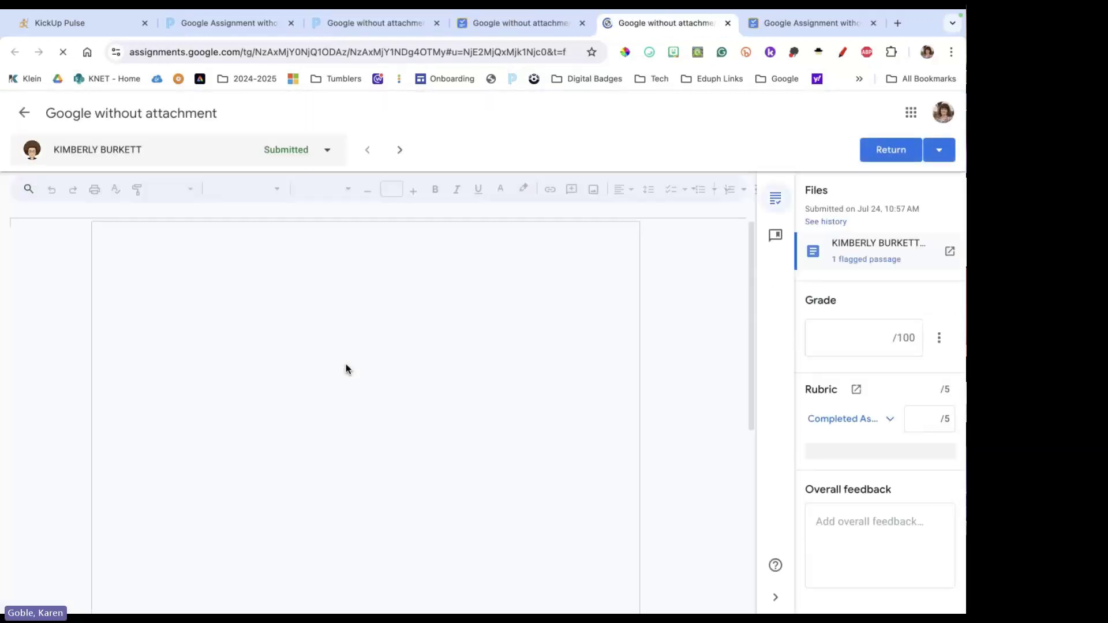
# View the "Google without attachment" submission overview with its originality reports, and close both Google Assignments pages of that assignment.
pyautogui.click(23, 112)
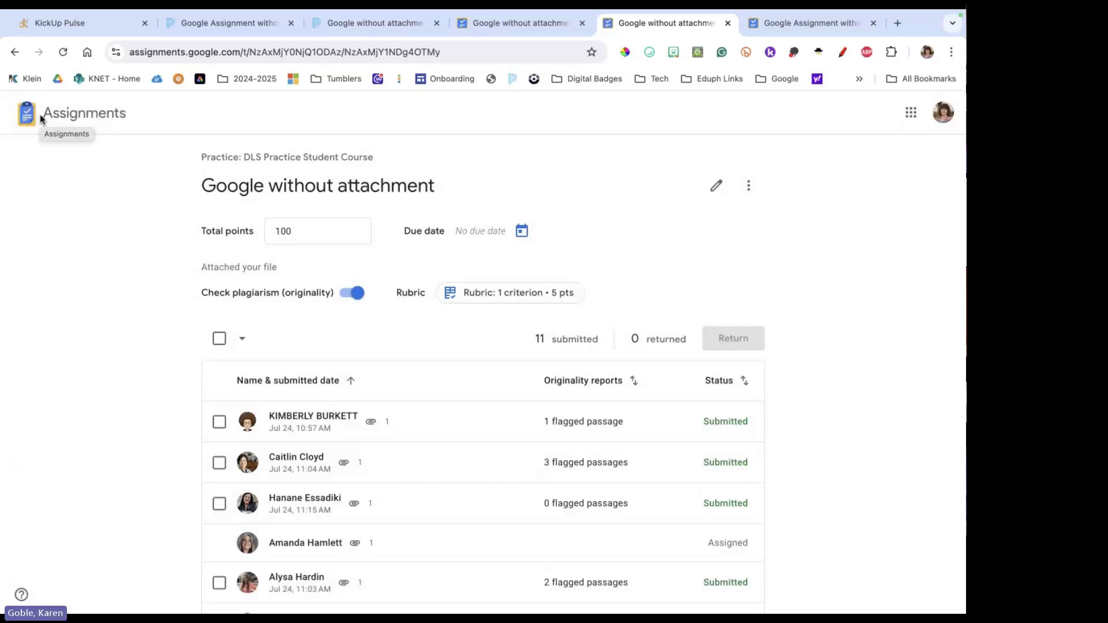
pyautogui.click(727, 23)
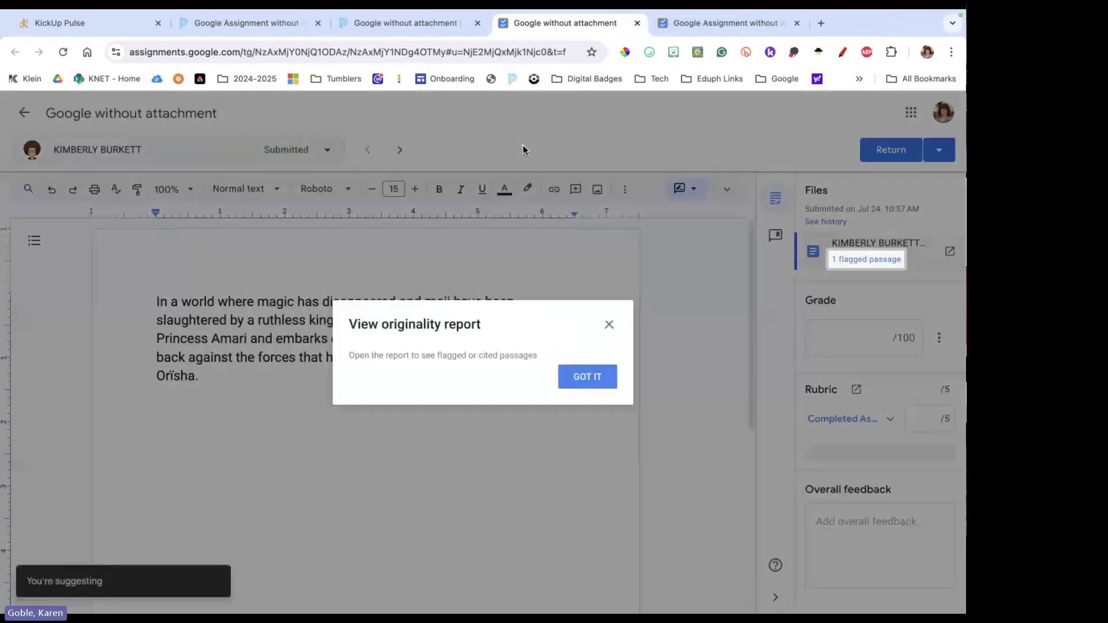
pyautogui.click(637, 23)
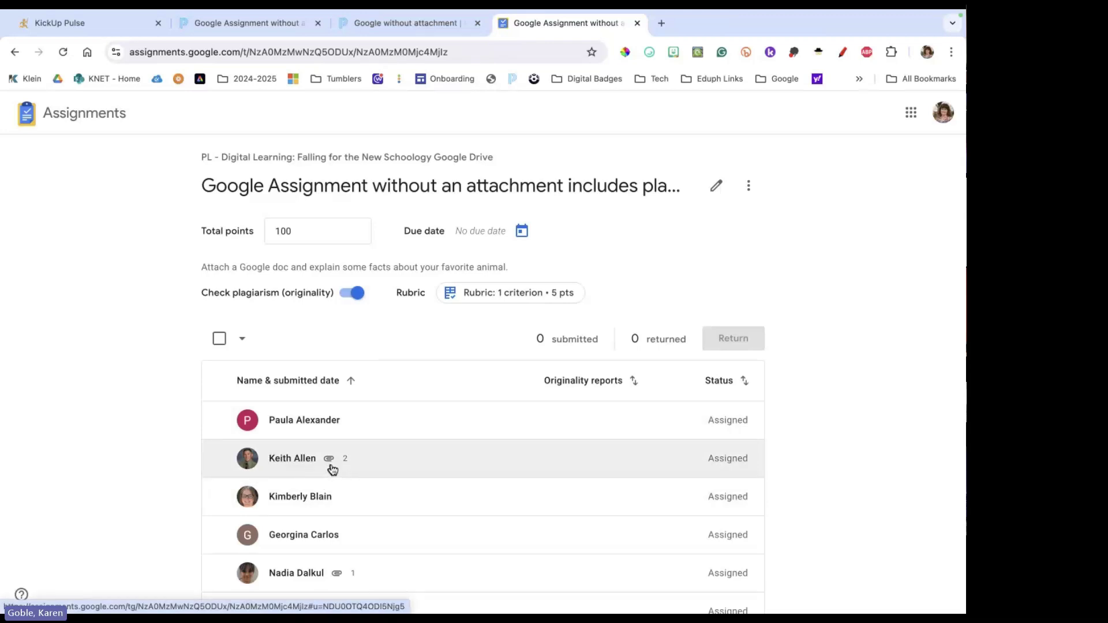
# Open the work of the student with two attached files and run the plagiarism check on both.
pyautogui.click(294, 459)
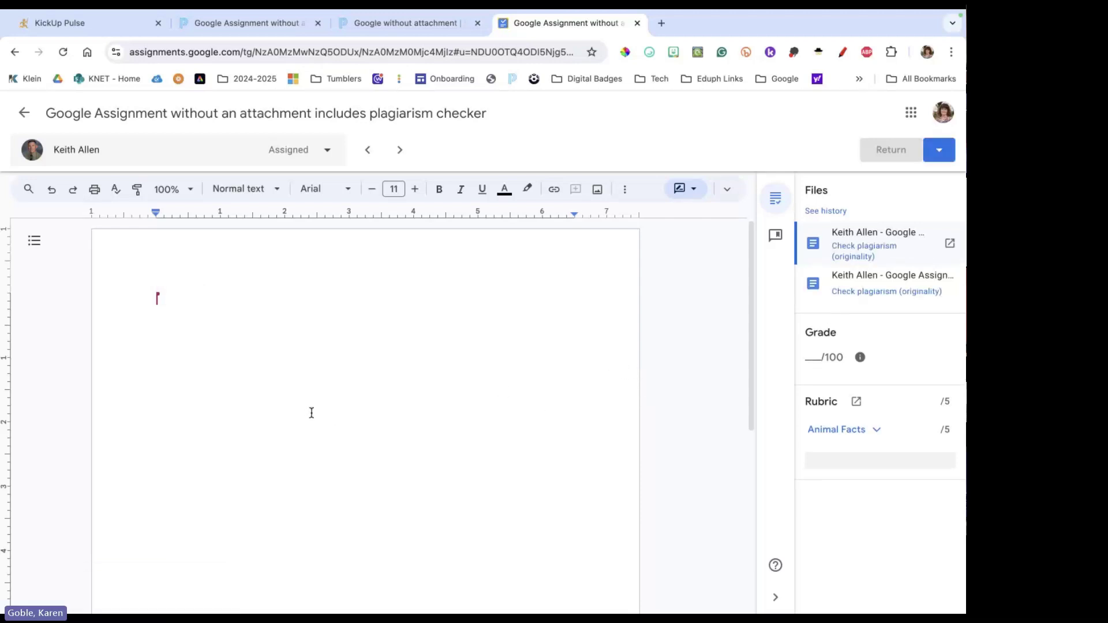
pyautogui.click(883, 249)
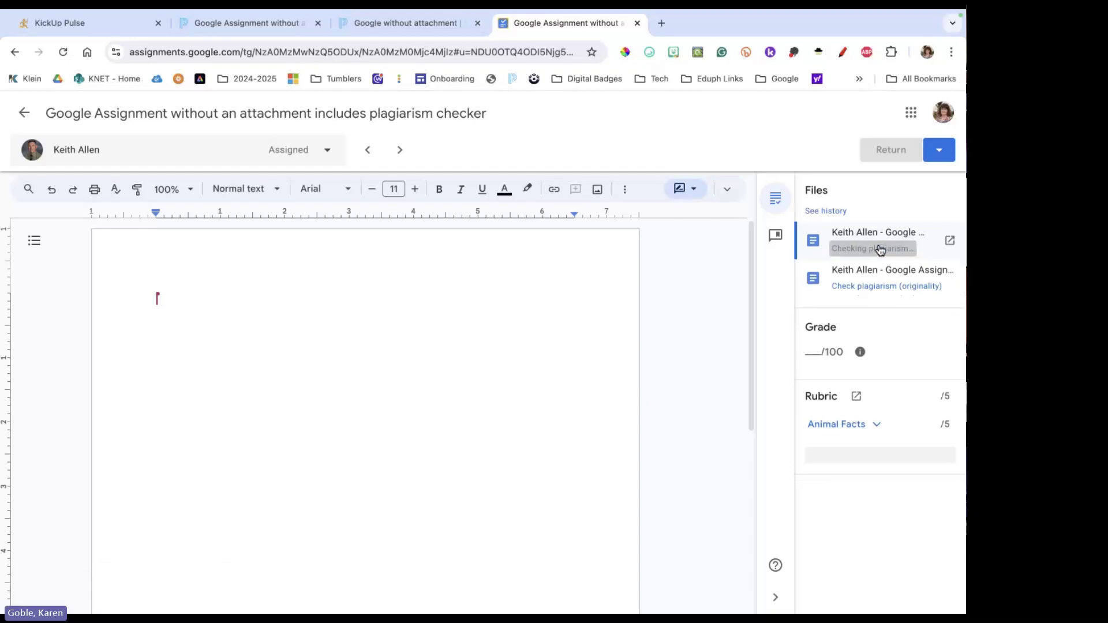
pyautogui.click(875, 286)
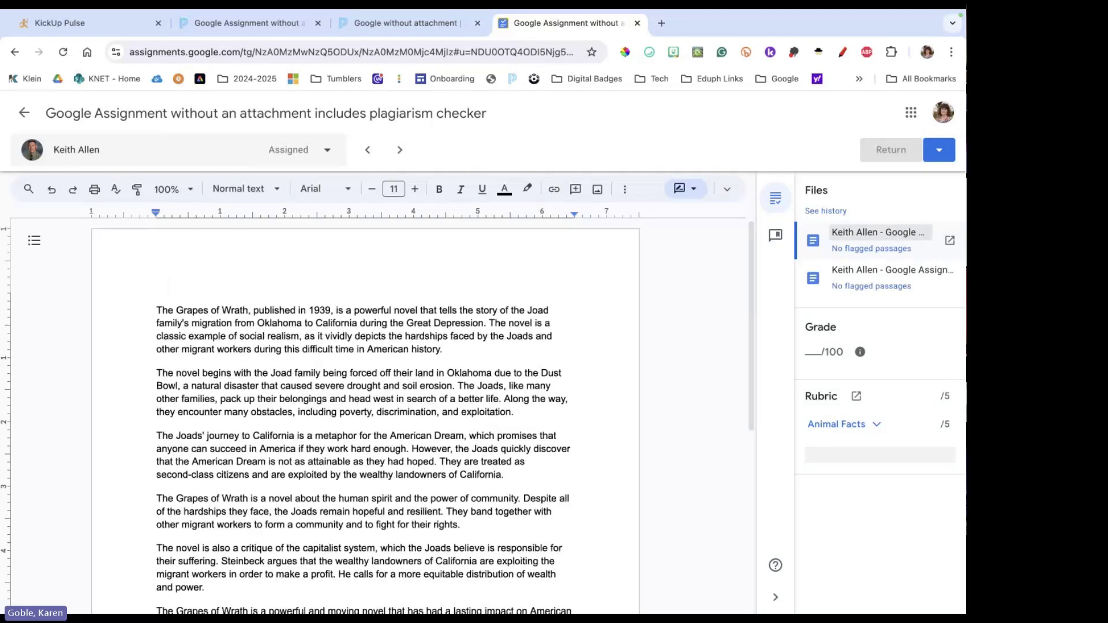
# Return to the assignment's student list, check the submissions, and reopen the same student's work.
pyautogui.click(19, 108)
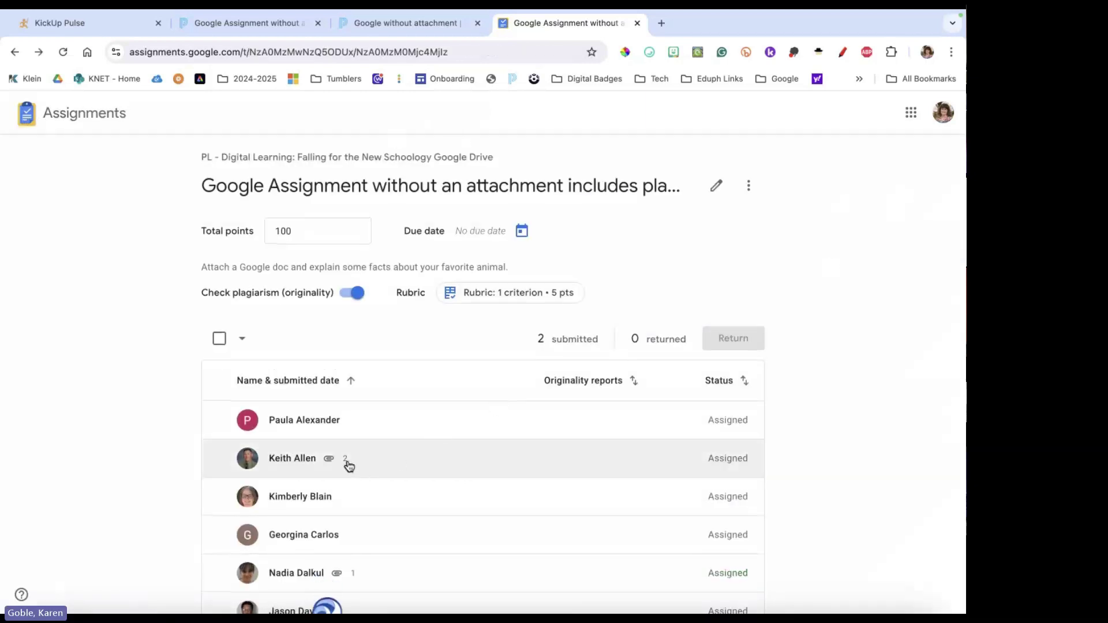
pyautogui.scroll(-1, 465, 450)
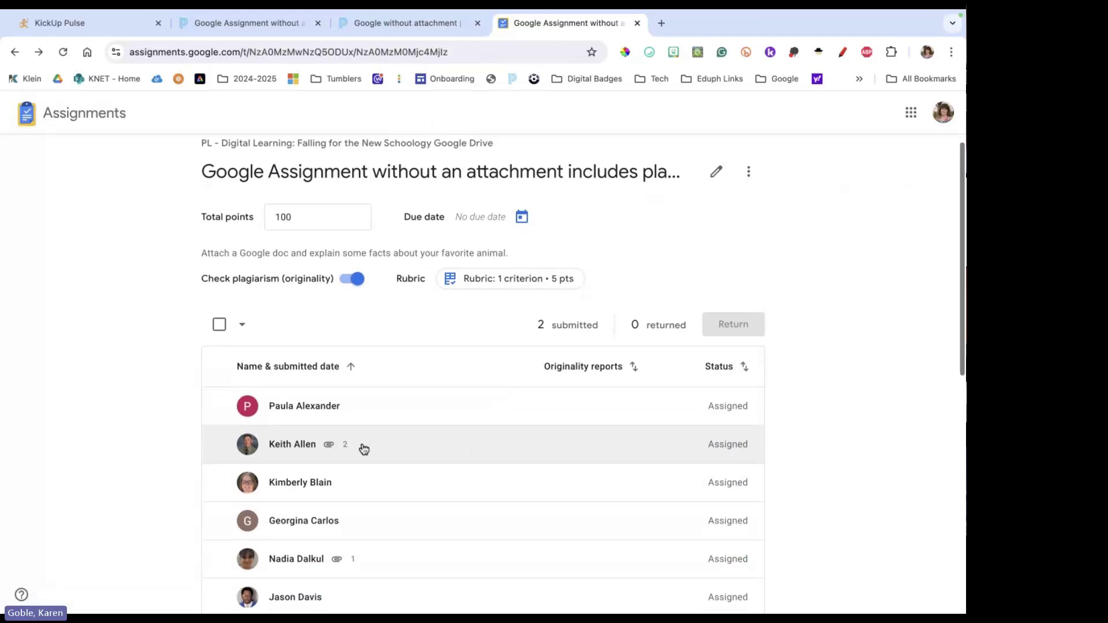
pyautogui.click(346, 449)
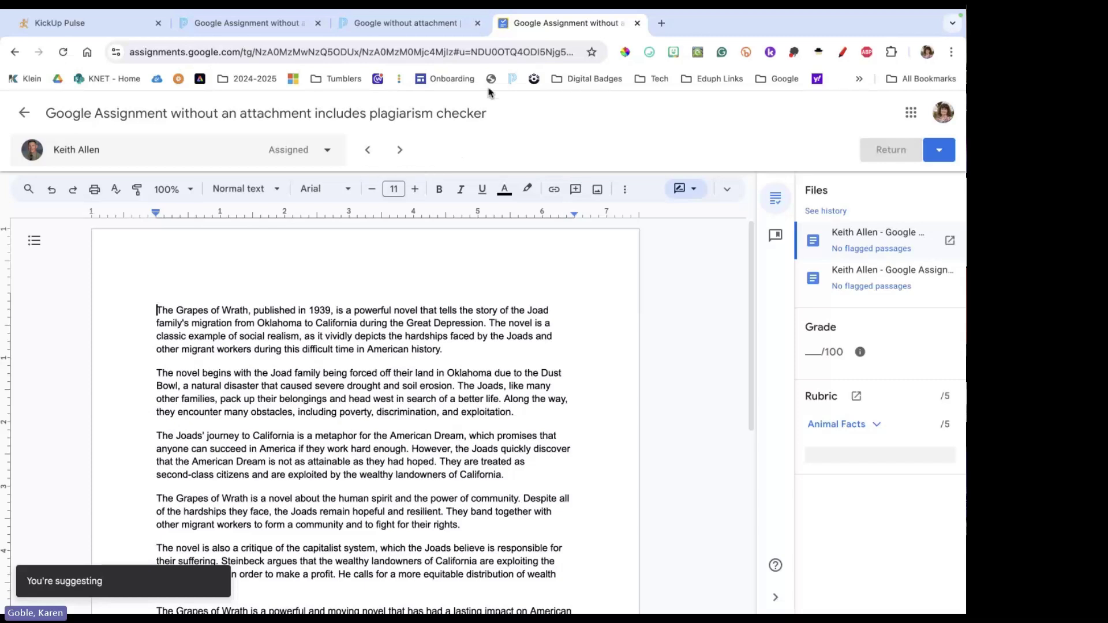
# Reload the student's submission, look through the essay text, and close the submission page.
pyautogui.click(64, 53)
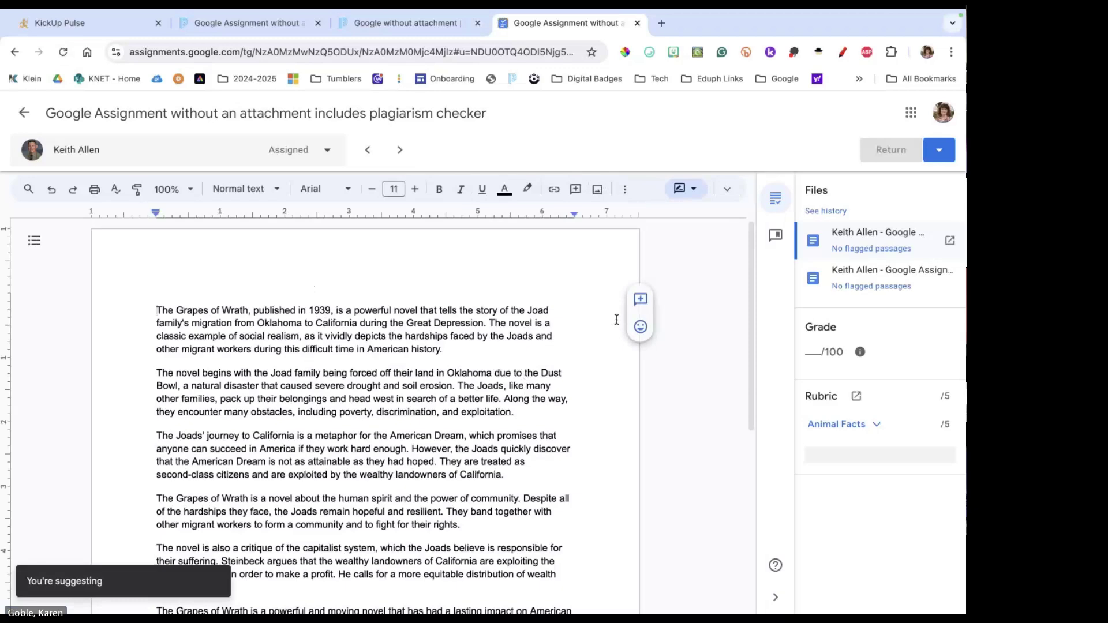
pyautogui.scroll(-2, 616, 320)
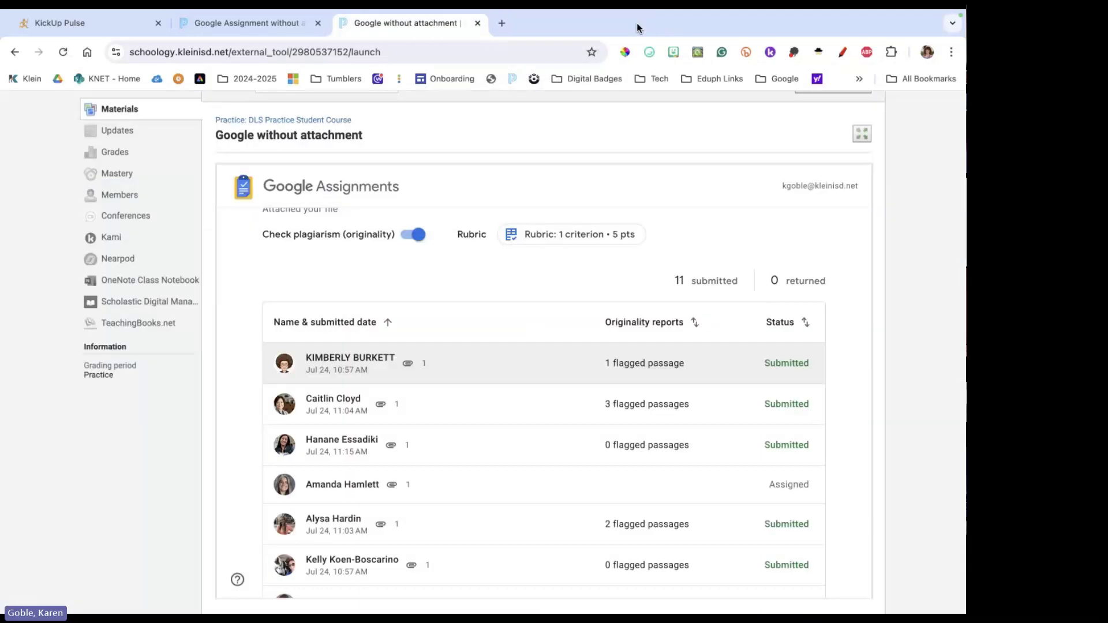
pyautogui.click(637, 24)
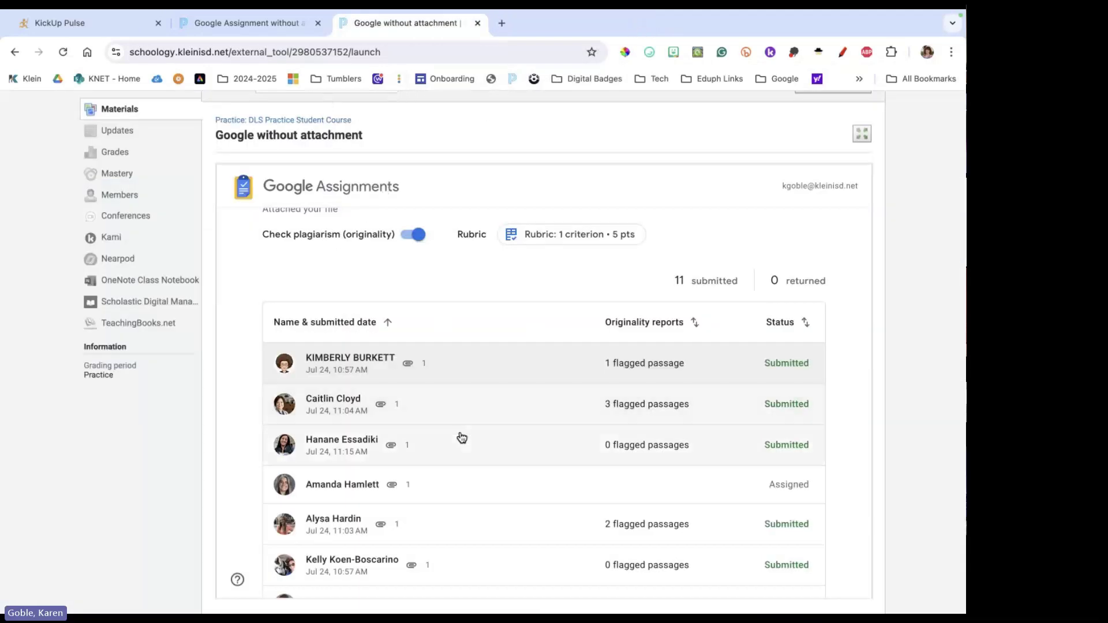
# Look over the "Google without attachment" submissions and the student list of "Google Assignment without an attachment includes plagiarism checker".
pyautogui.scroll(-1, 463, 437)
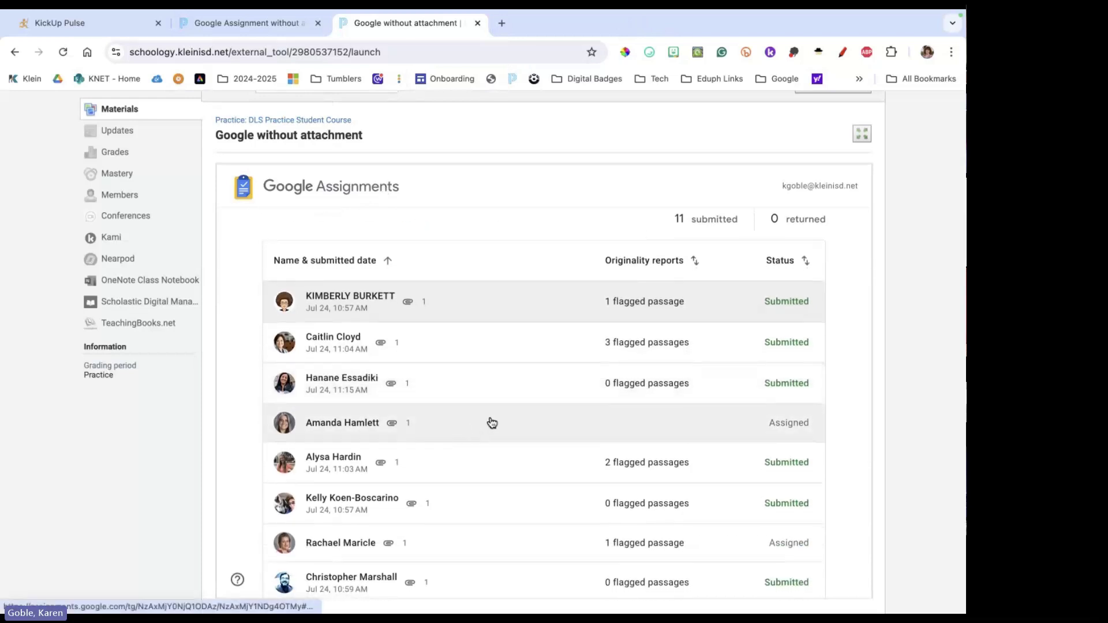
pyautogui.scroll(3, 491, 422)
pyautogui.click(233, 29)
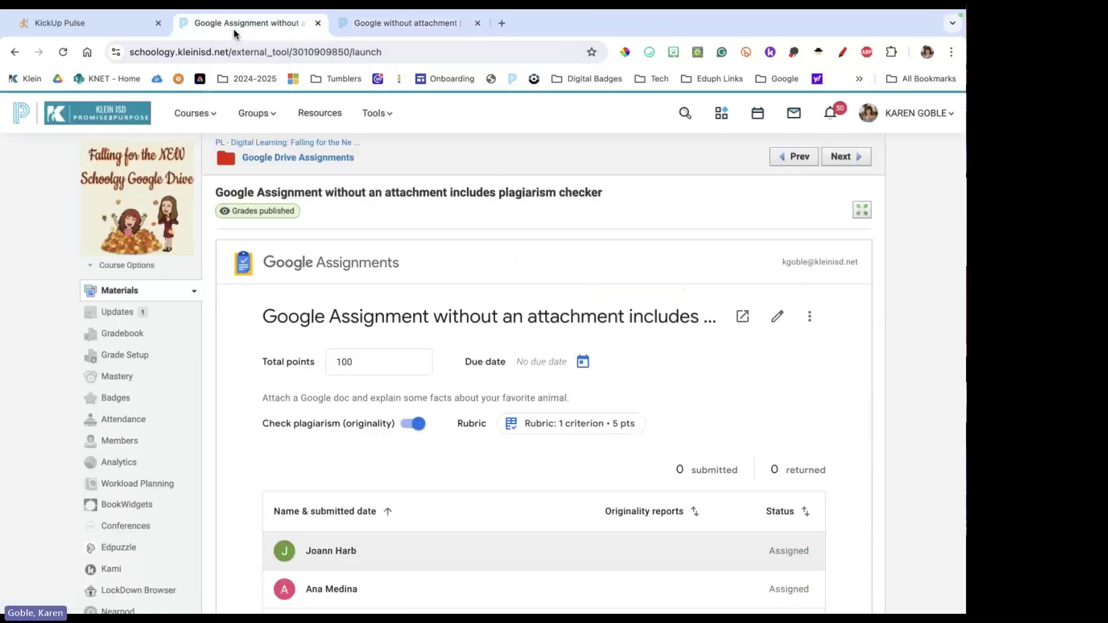
pyautogui.scroll(-2, 500, 307)
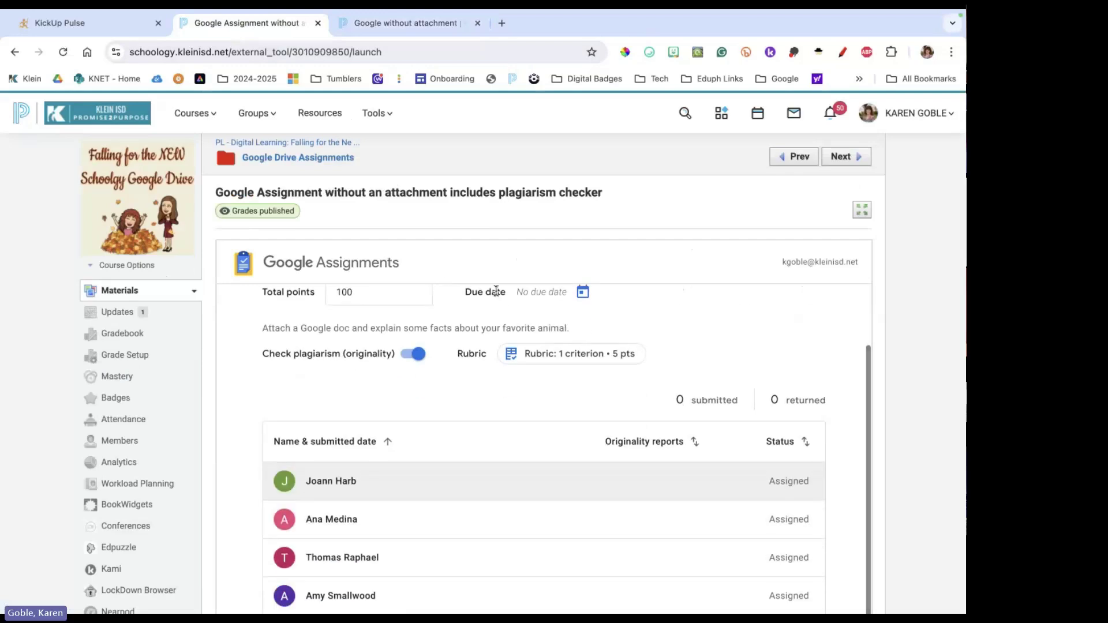
# Reload the plagiarism checker assignment page, and return to the Schoology home page under the main account.
pyautogui.click(63, 52)
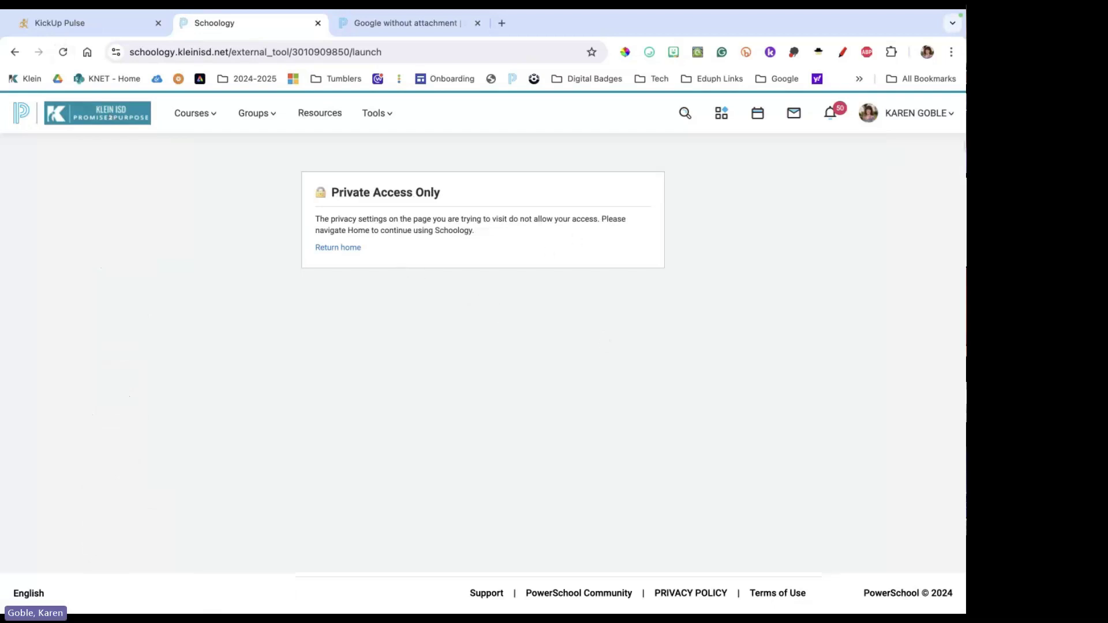
pyautogui.click(929, 115)
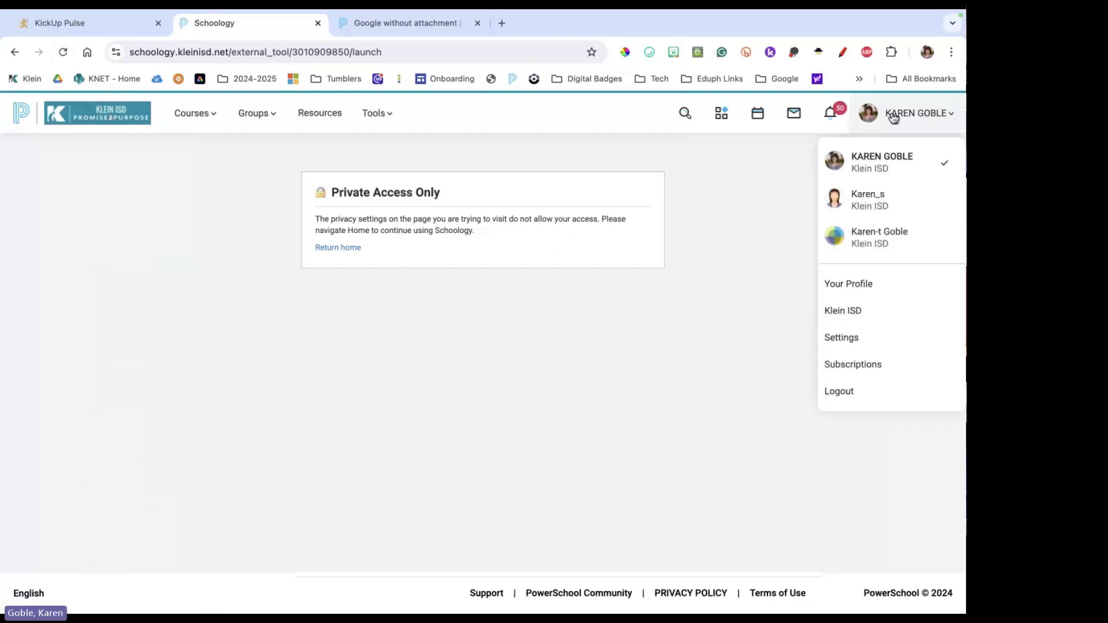
pyautogui.click(873, 165)
pyautogui.click(343, 252)
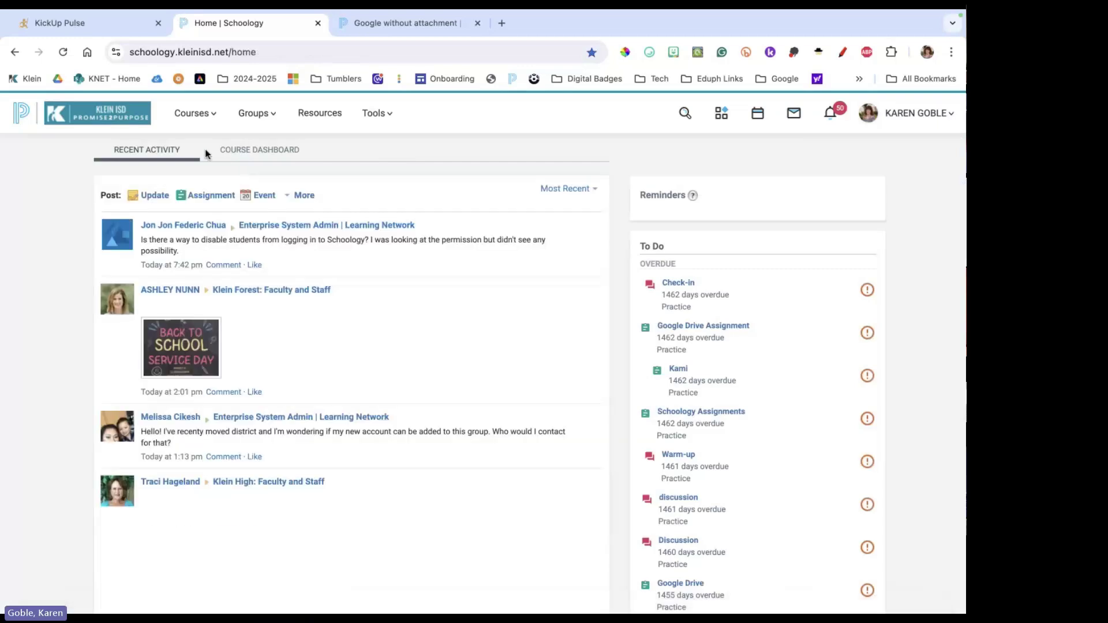
# Open "Google Assignment without an attachment includes plagiarism checker" from the Google Drive Assignments folder of the "Falling for the New Schoology Google Drive" course.
pyautogui.click(193, 113)
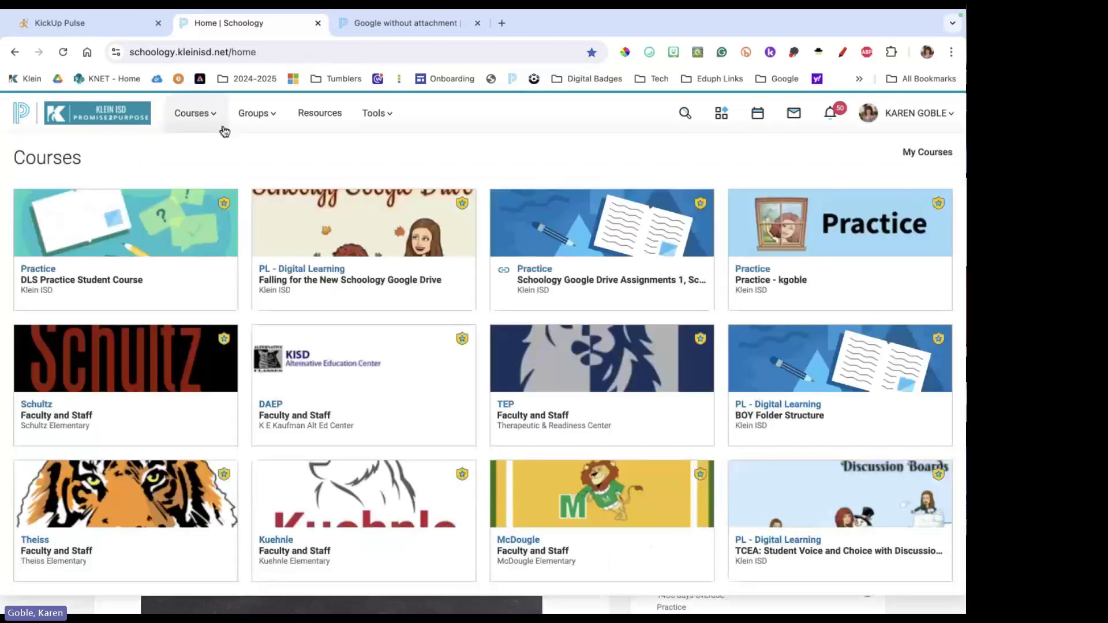
pyautogui.click(422, 277)
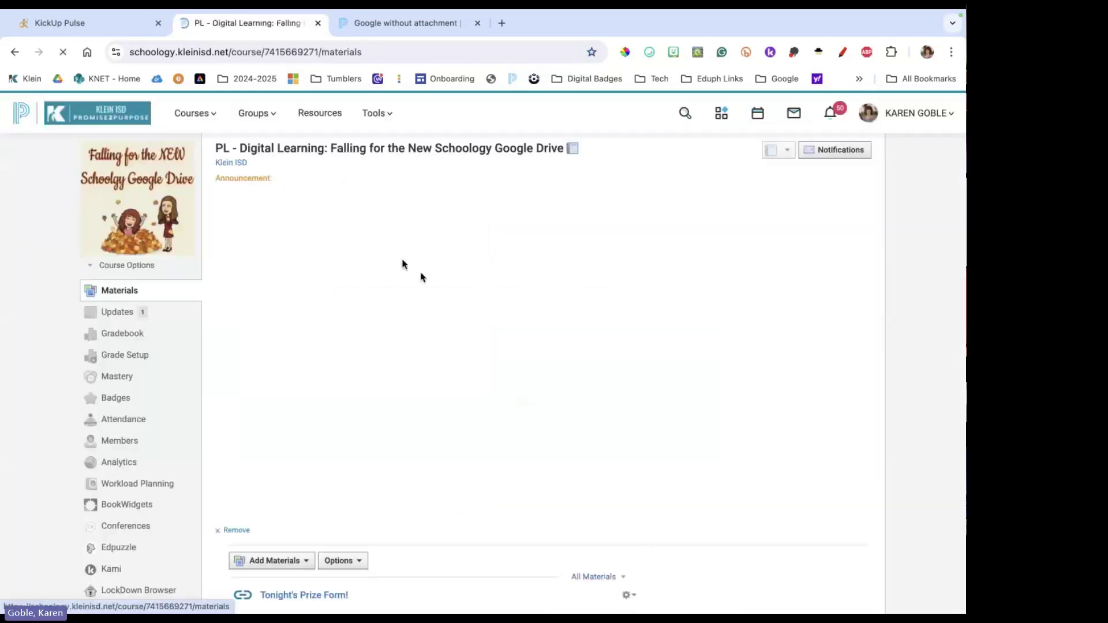
pyautogui.scroll(-4, 290, 361)
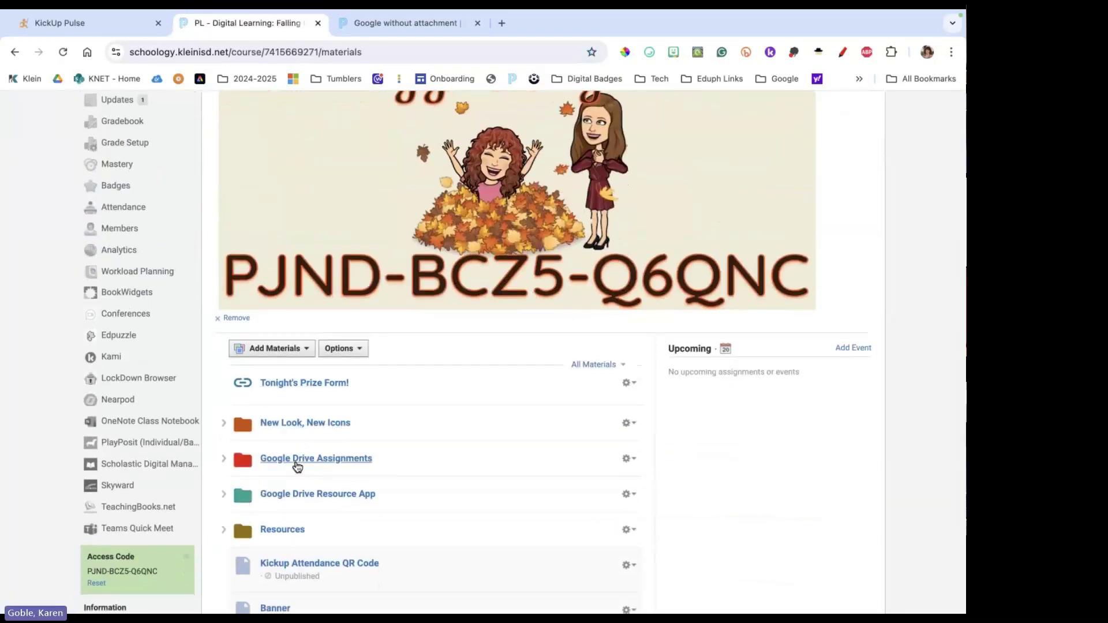
pyautogui.click(299, 460)
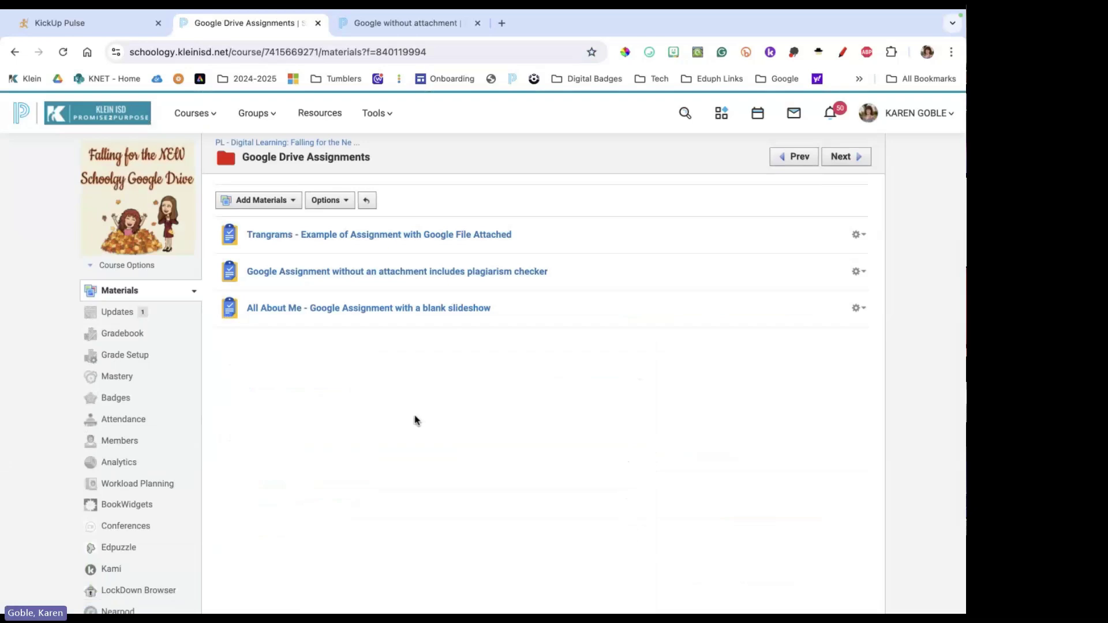
pyautogui.click(364, 274)
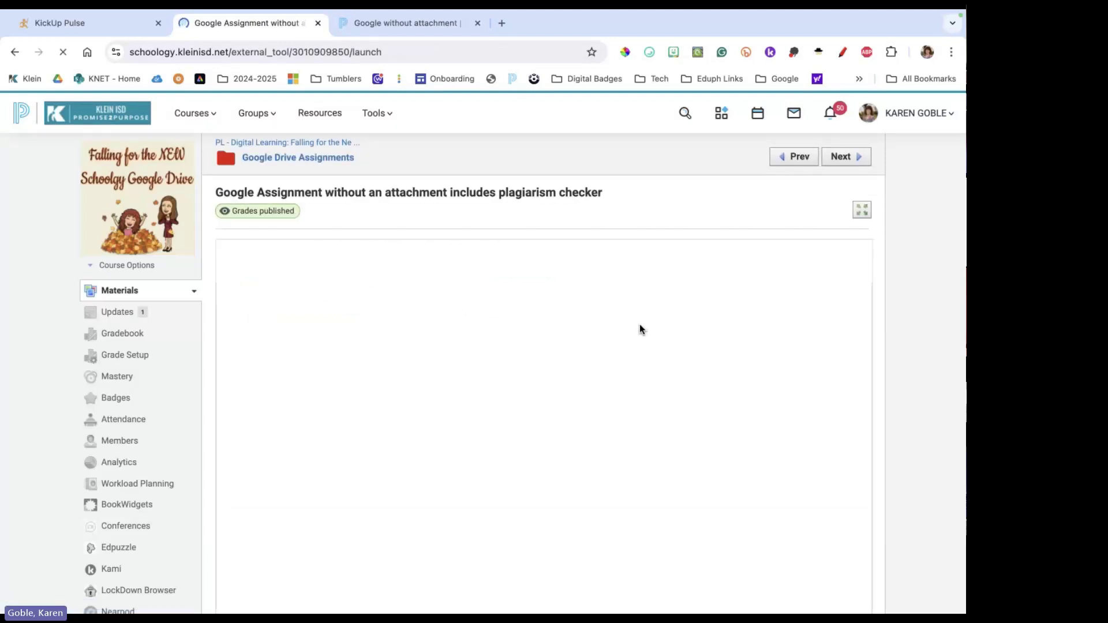
# Review the students' submission statuses and originality reports in the embedded assignment list.
pyautogui.scroll(-5, 639, 330)
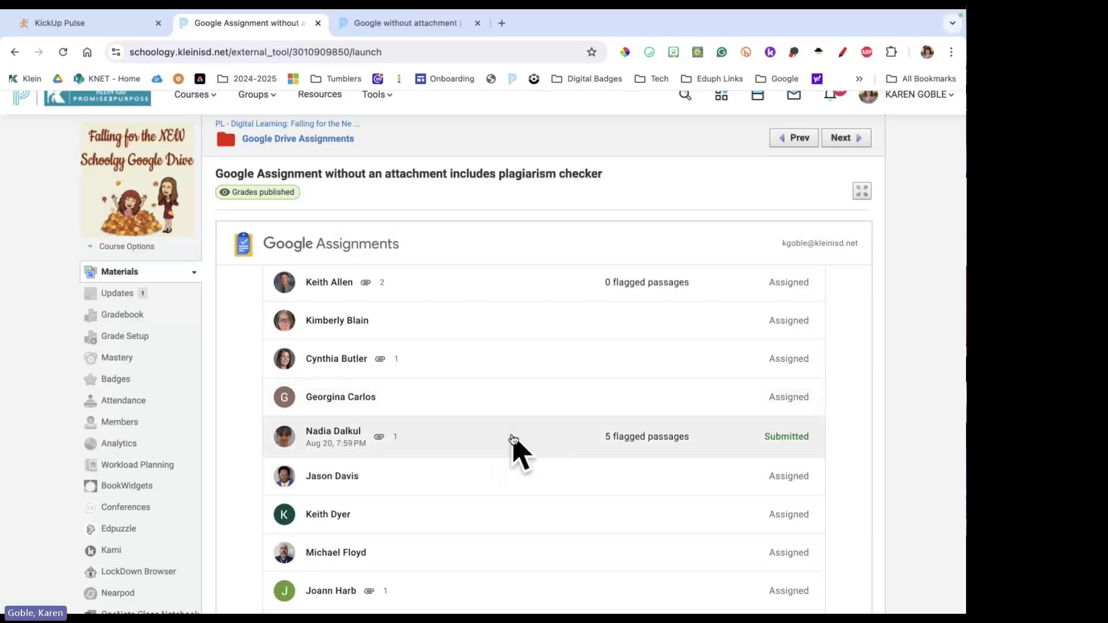
pyautogui.scroll(-2, 487, 366)
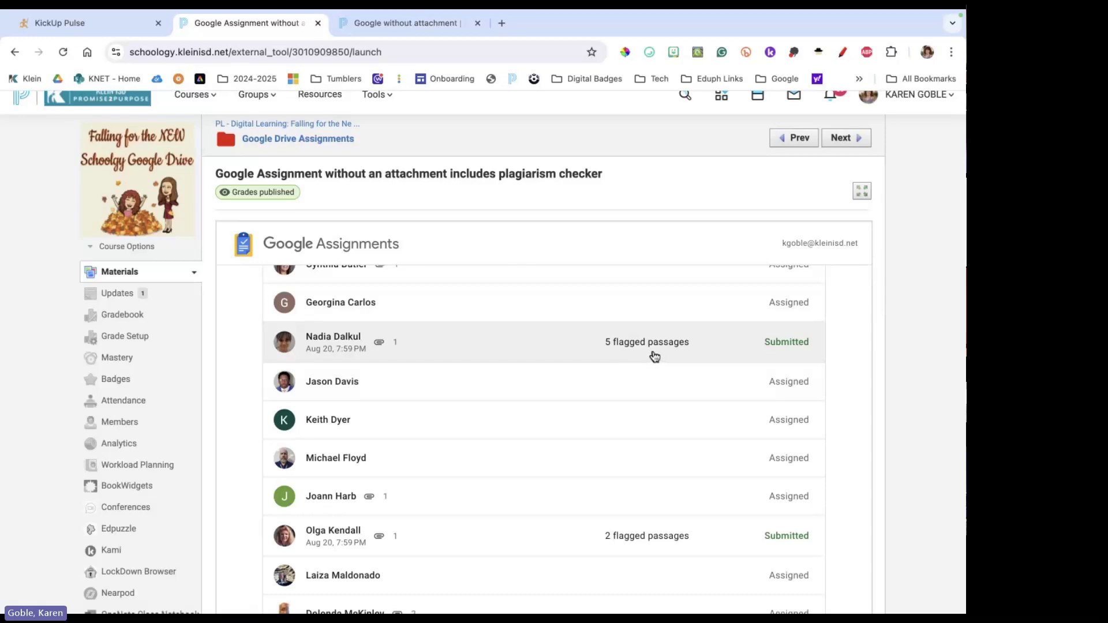
pyautogui.scroll(-4, 526, 425)
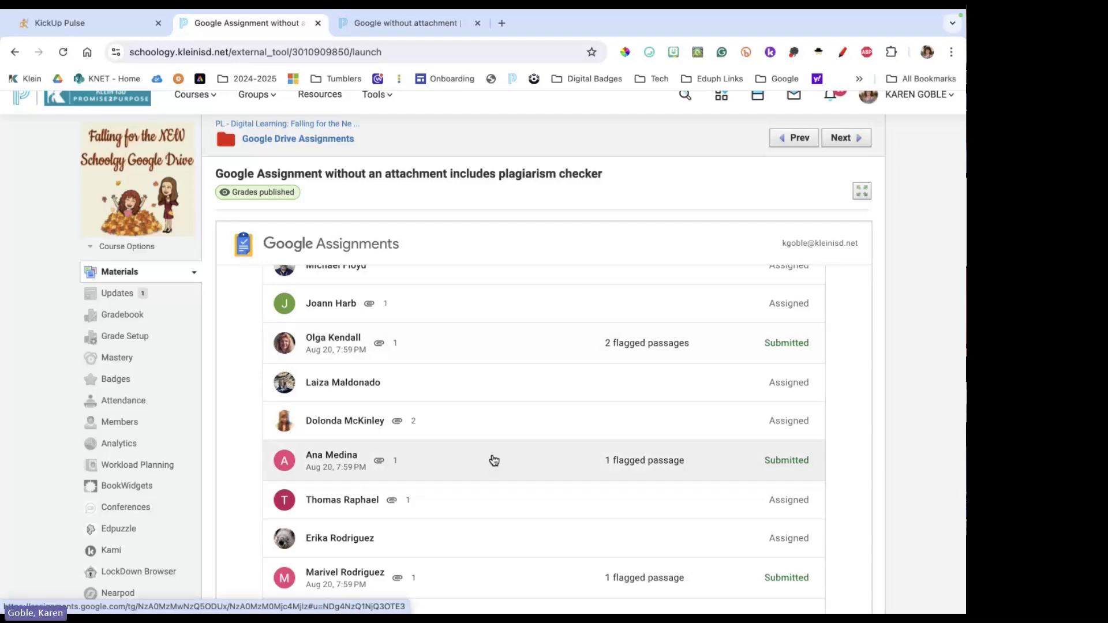
pyautogui.scroll(-1, 494, 462)
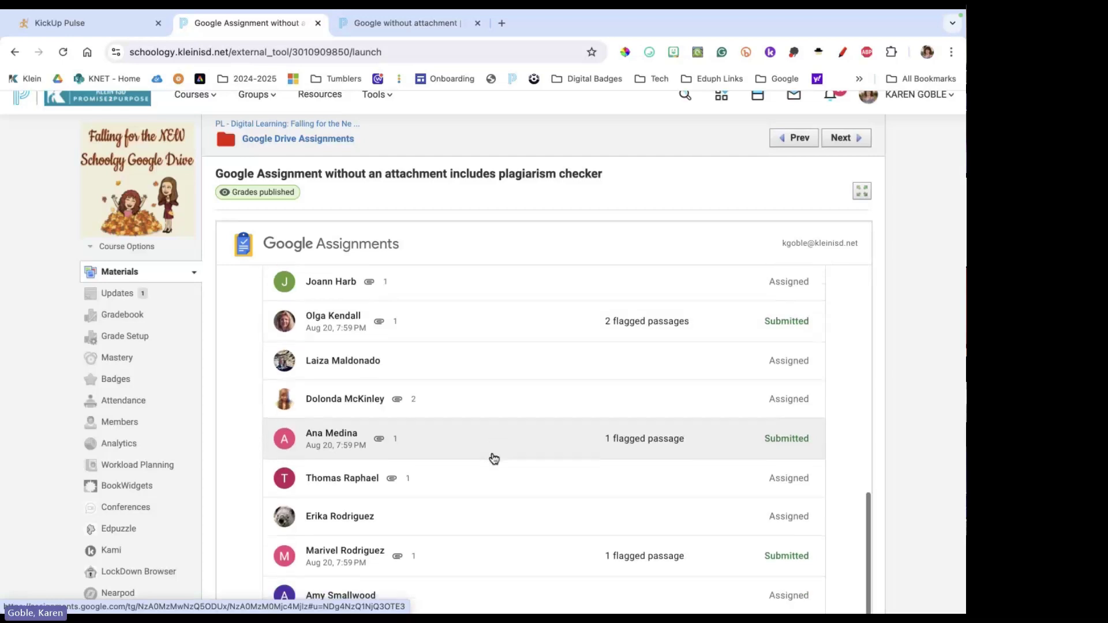
# View the originality report of the submitted cheetah text with its discoverwildlife.com web match, and close the report.
pyautogui.click(442, 447)
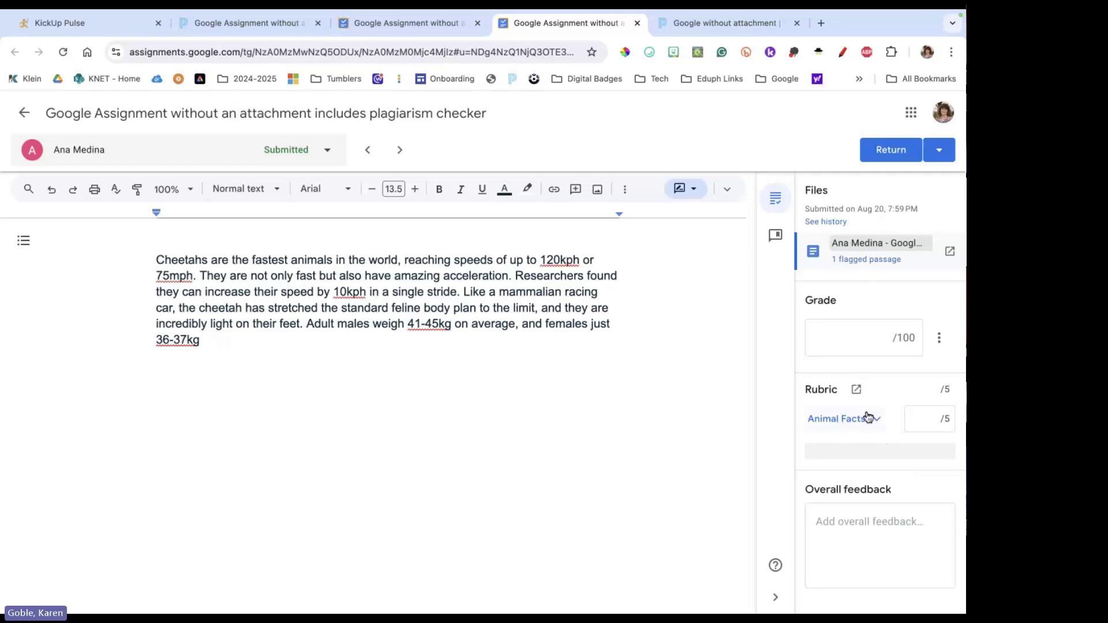
pyautogui.click(878, 258)
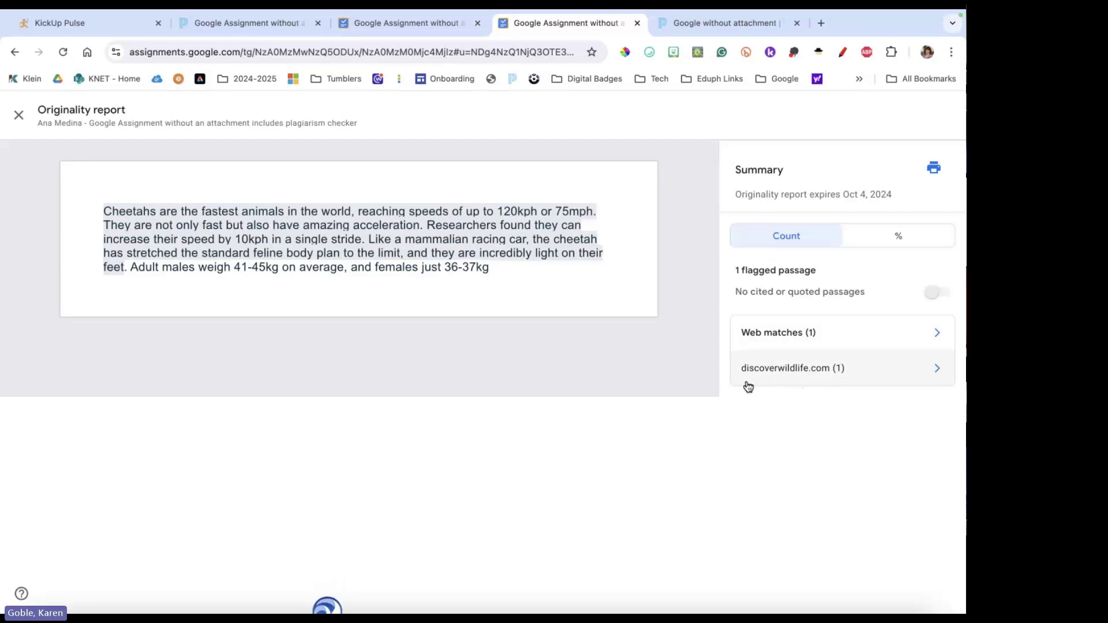
pyautogui.click(797, 374)
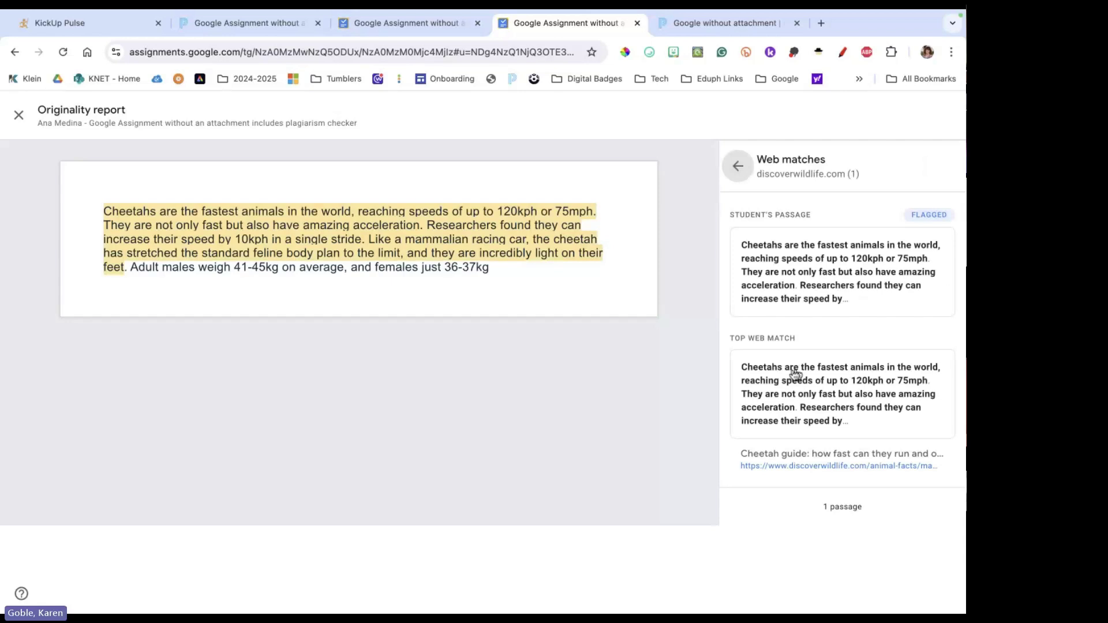
pyautogui.click(637, 25)
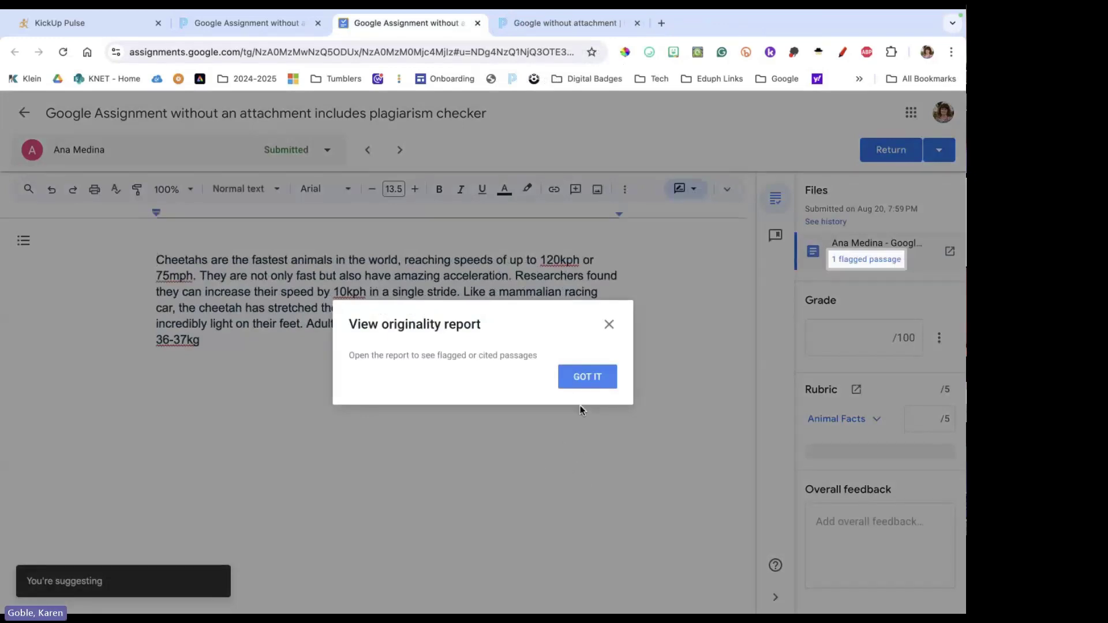
# Dismiss the originality report tip, and return to the full student list to review submissions and flagged passages.
pyautogui.click(589, 378)
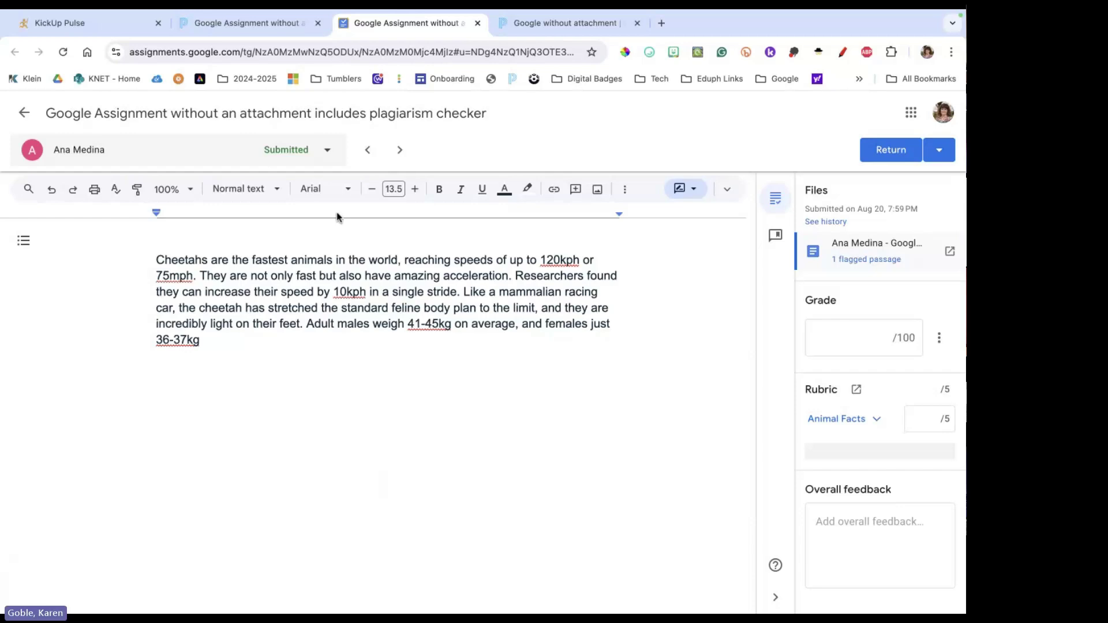
pyautogui.click(27, 113)
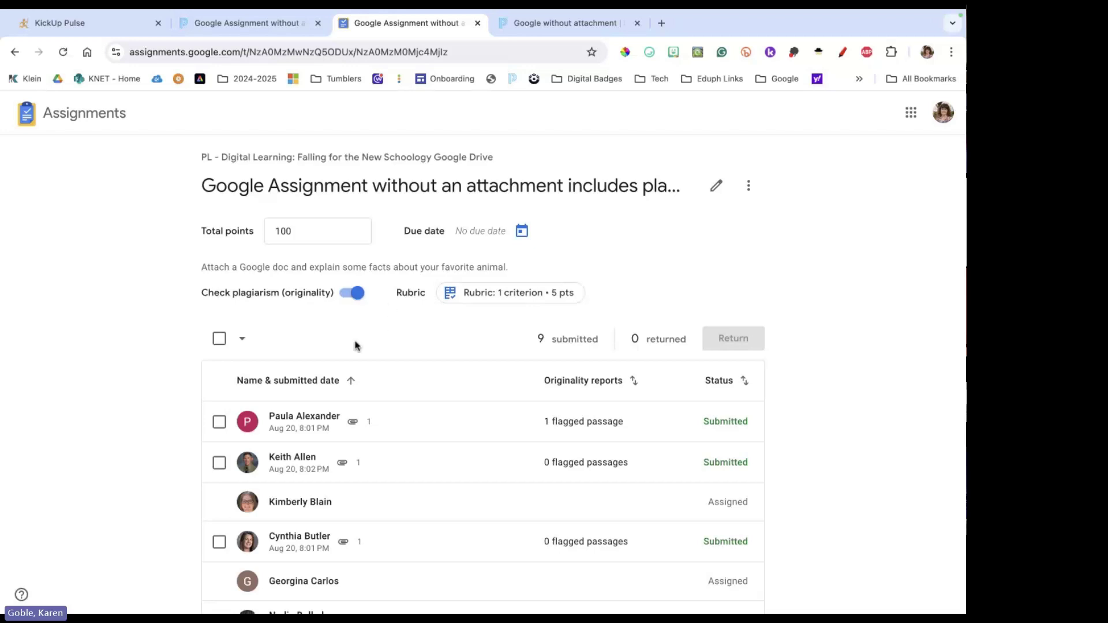
pyautogui.scroll(-5, 426, 409)
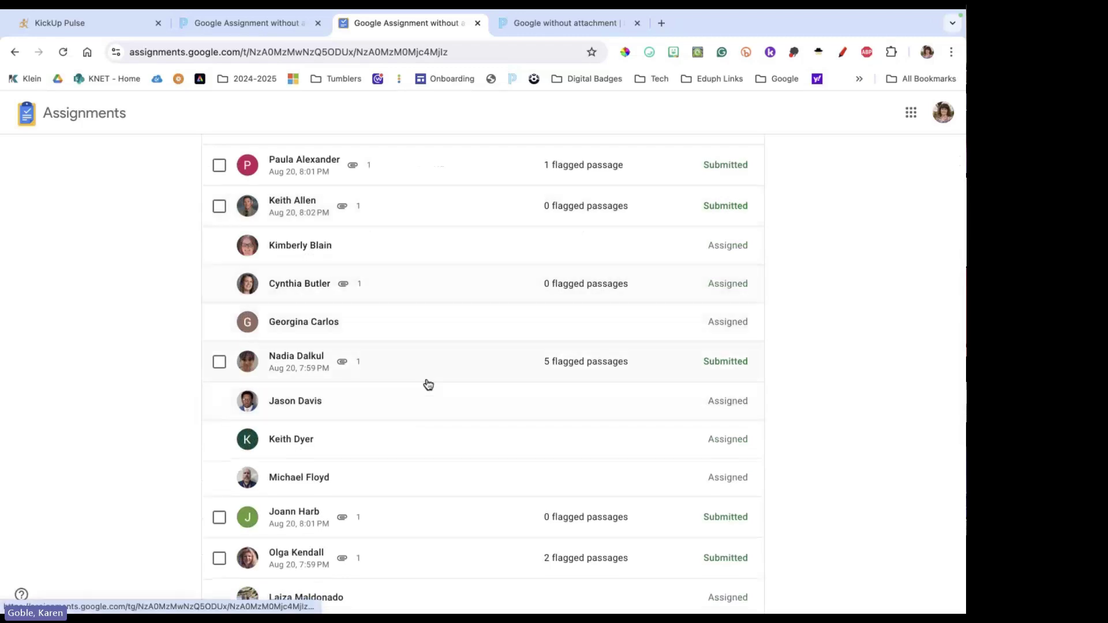
pyautogui.scroll(-2, 437, 381)
pyautogui.scroll(-2, 439, 382)
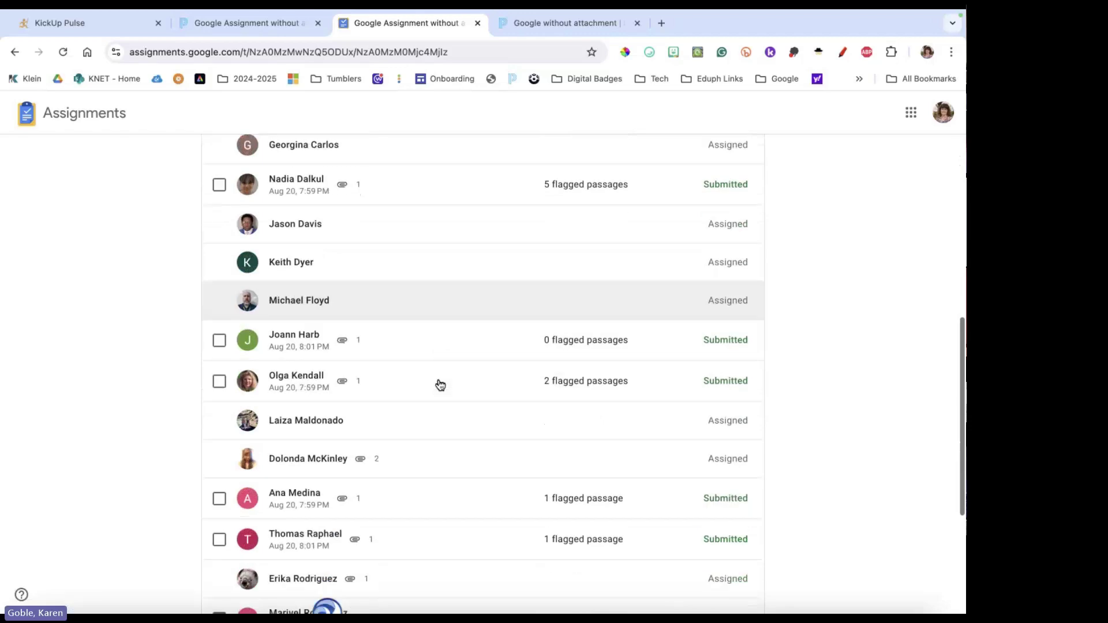
pyautogui.scroll(-4, 440, 383)
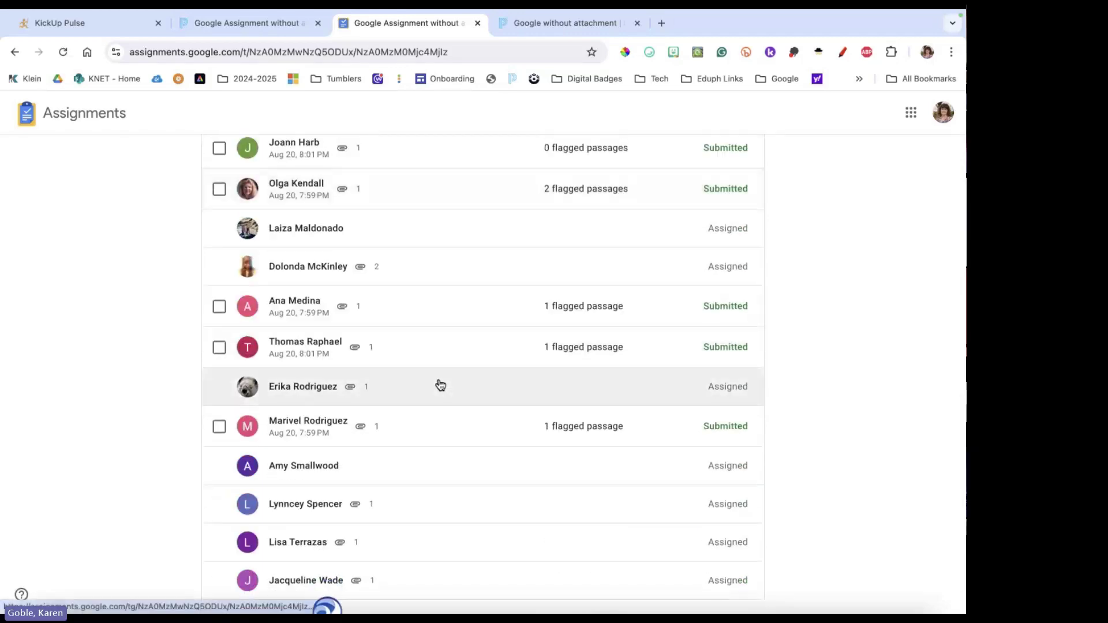
pyautogui.scroll(7, 440, 385)
pyautogui.scroll(4, 441, 385)
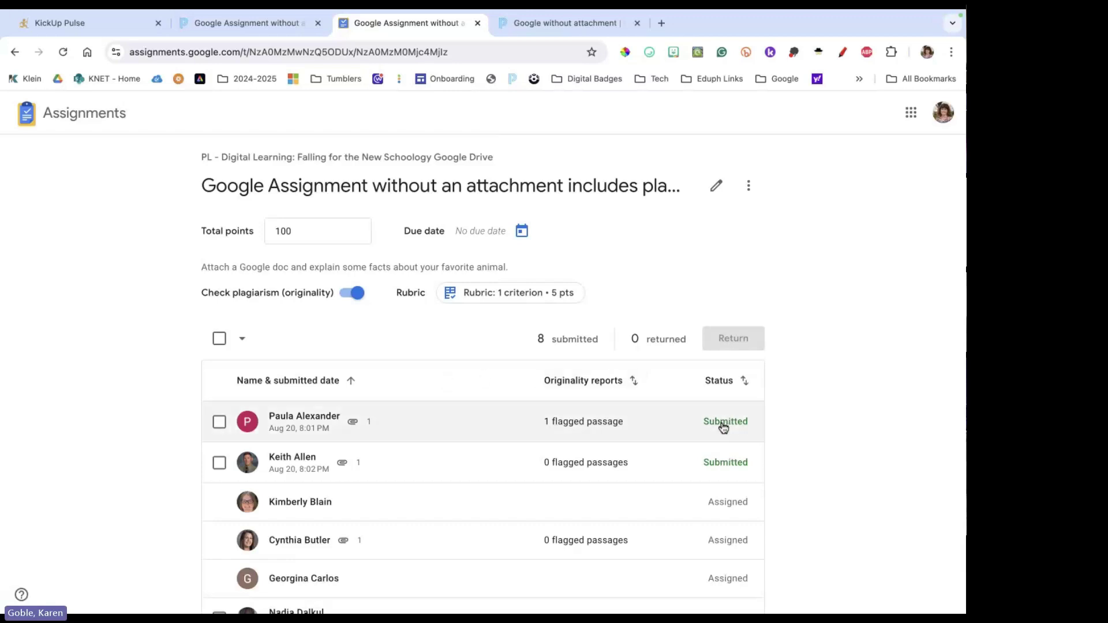
# Return the first listed student's bearded dragon submission without a grade, and go back to the student list.
pyautogui.click(479, 425)
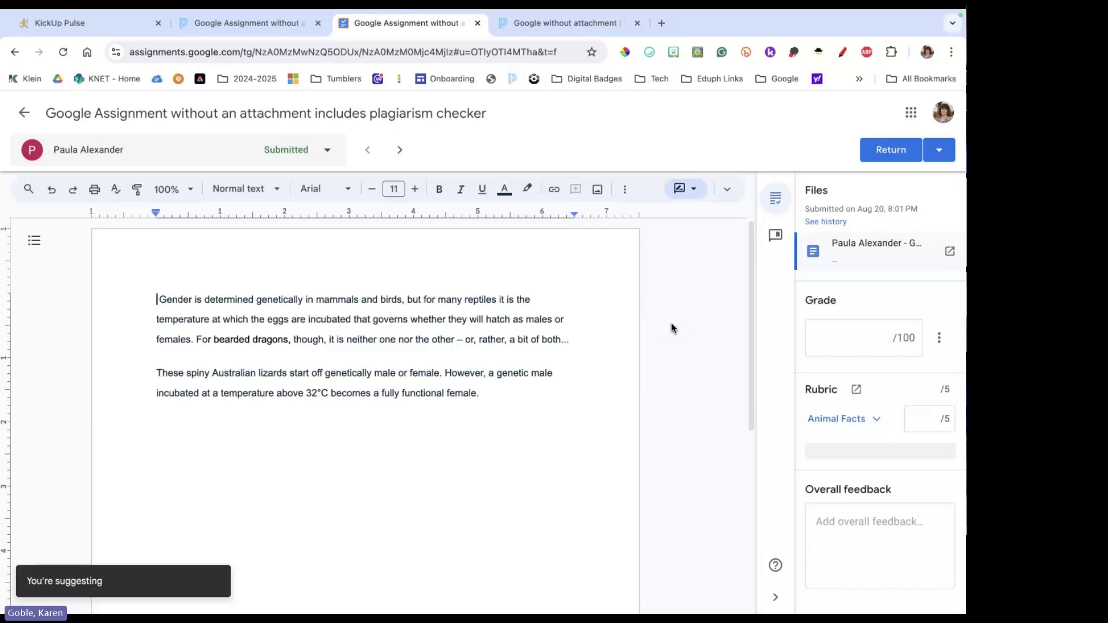
pyautogui.click(887, 149)
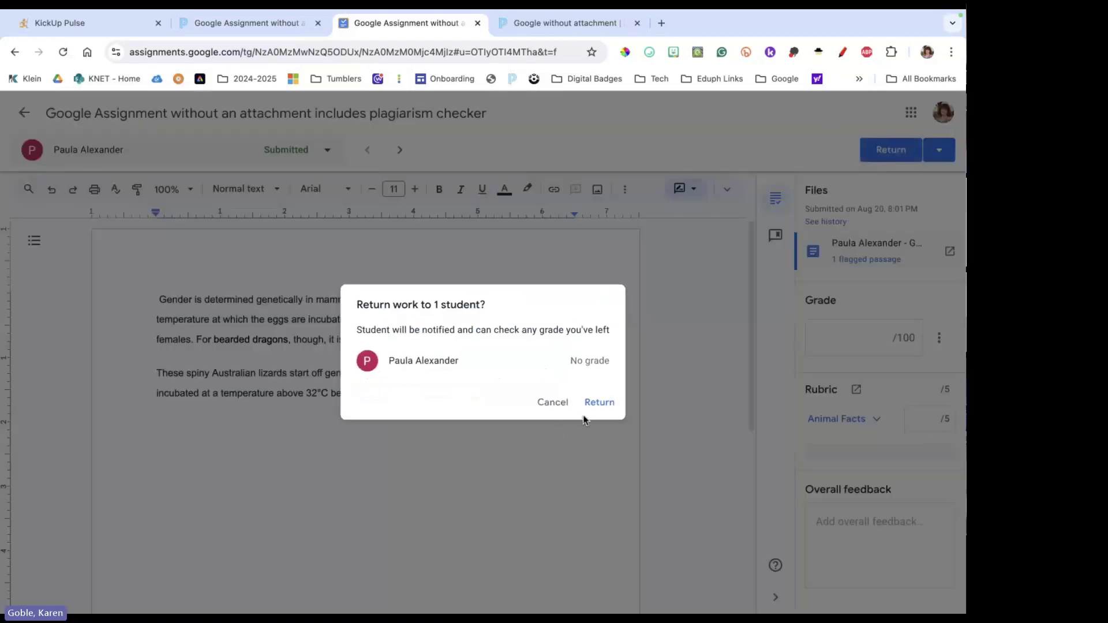
pyautogui.click(605, 401)
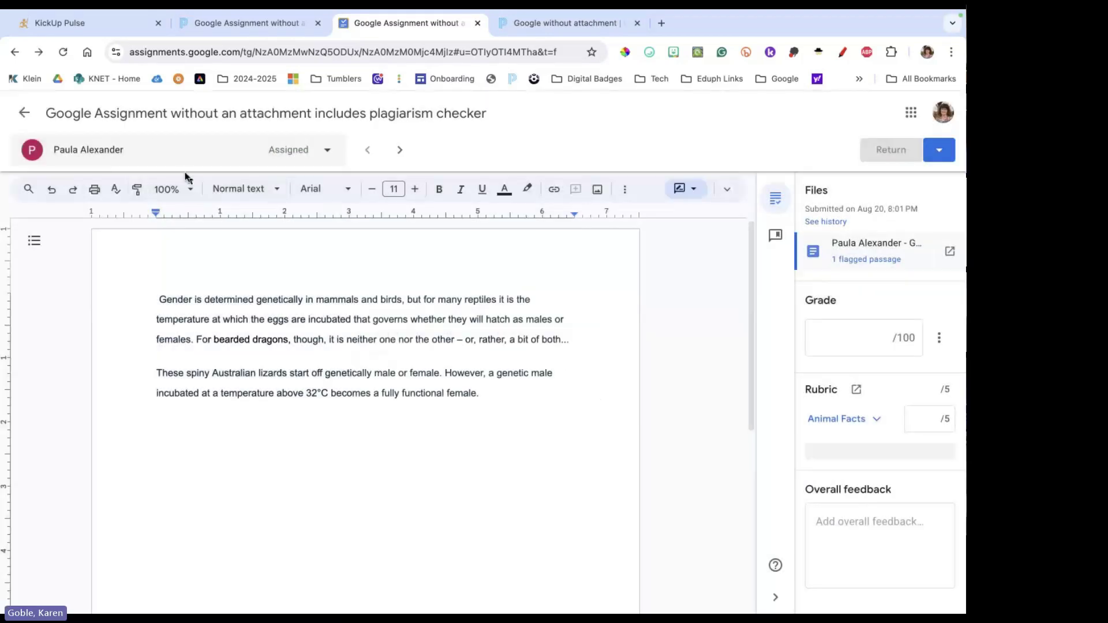
pyautogui.click(28, 110)
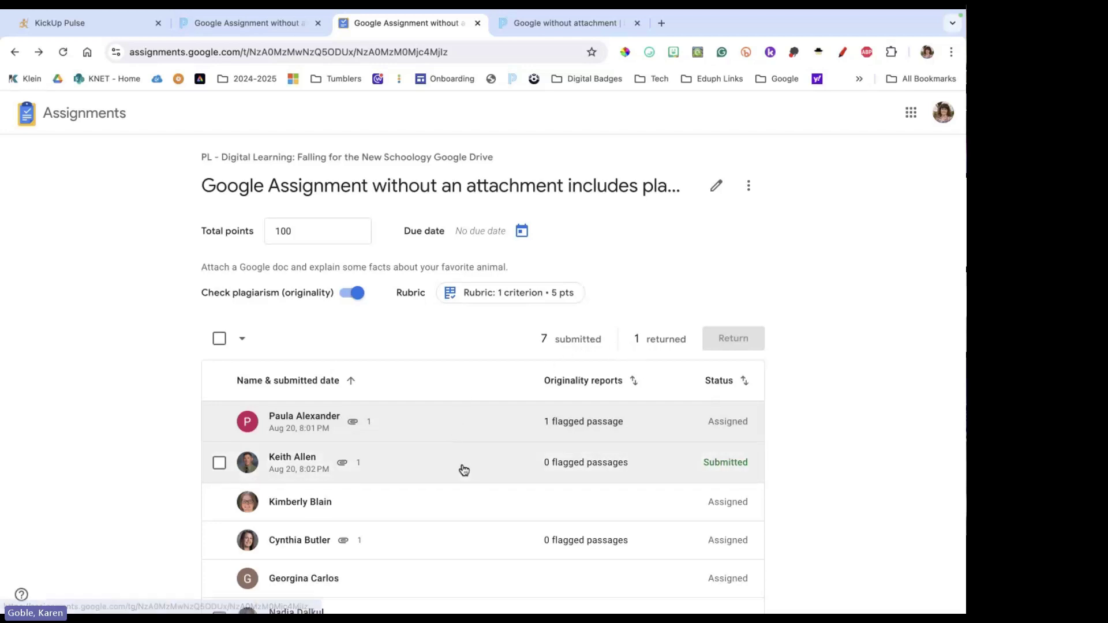
# Look through the student list for submitted and returned work, and close the assignment's Google Assignments page.
pyautogui.scroll(-4, 571, 416)
pyautogui.scroll(4, 600, 381)
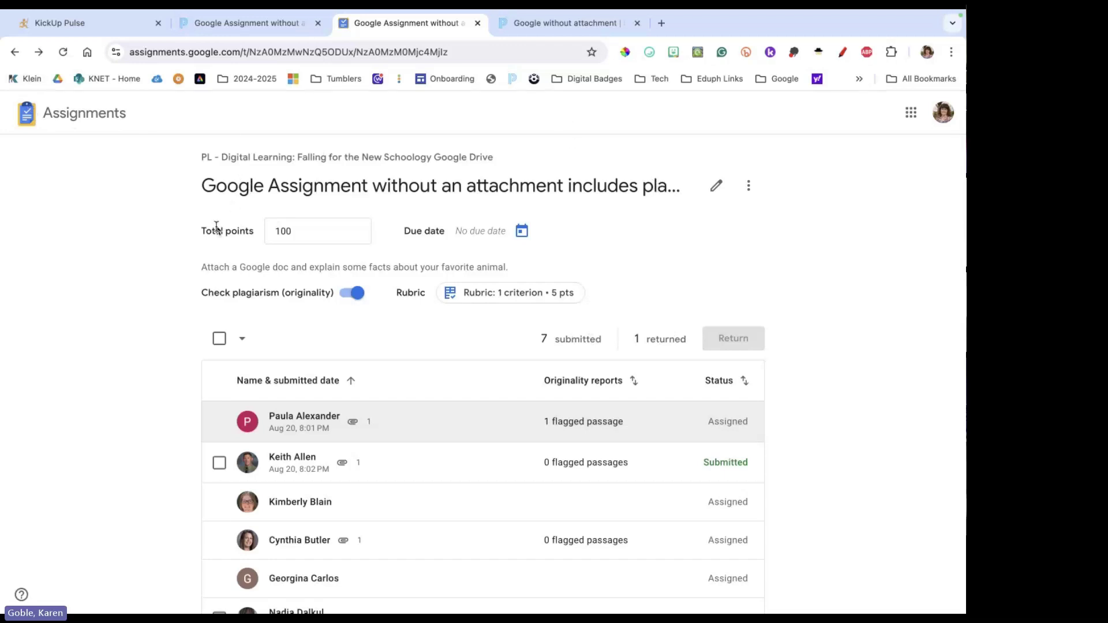
pyautogui.scroll(-5, 190, 225)
pyautogui.scroll(5, 168, 223)
pyautogui.click(227, 22)
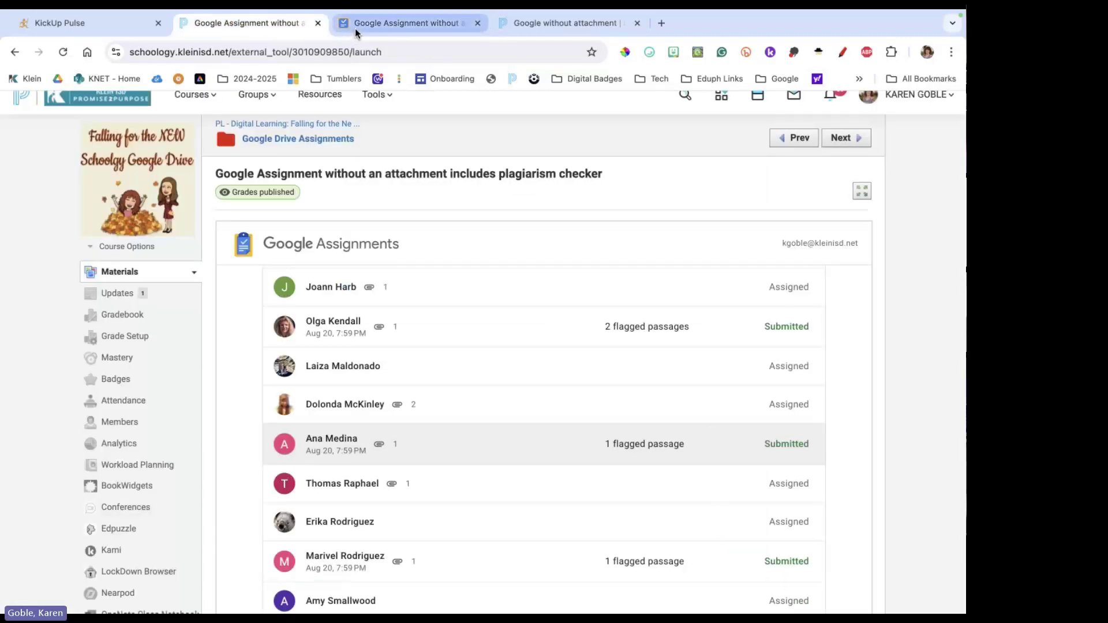
pyautogui.click(355, 26)
pyautogui.click(478, 24)
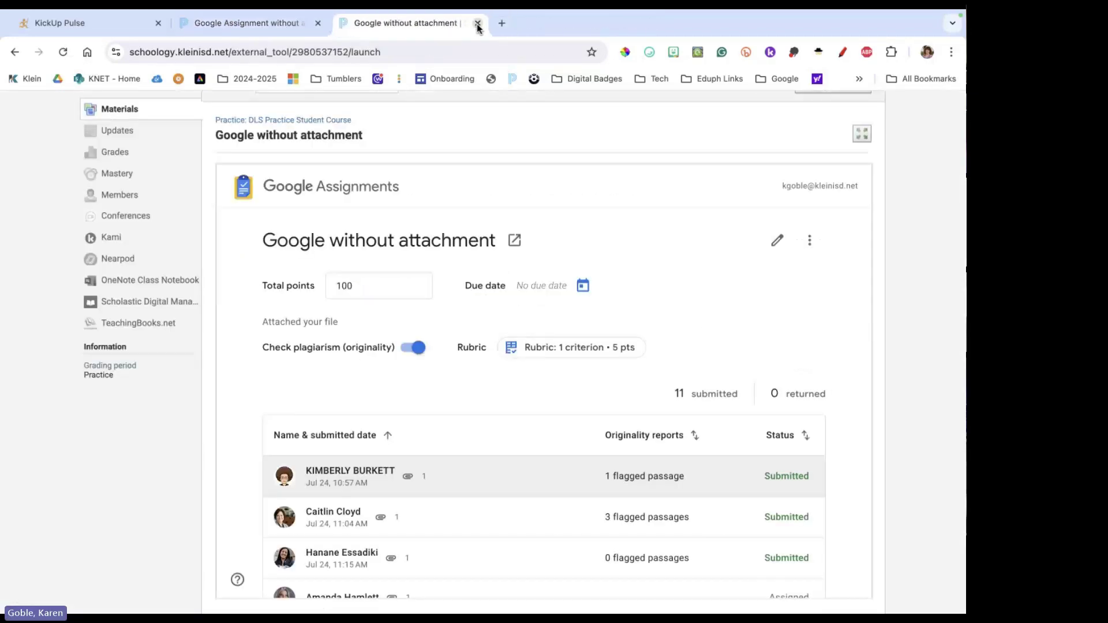
# Go back to the plagiarism checker assignment in Schoology and look through its embedded student list.
pyautogui.click(231, 21)
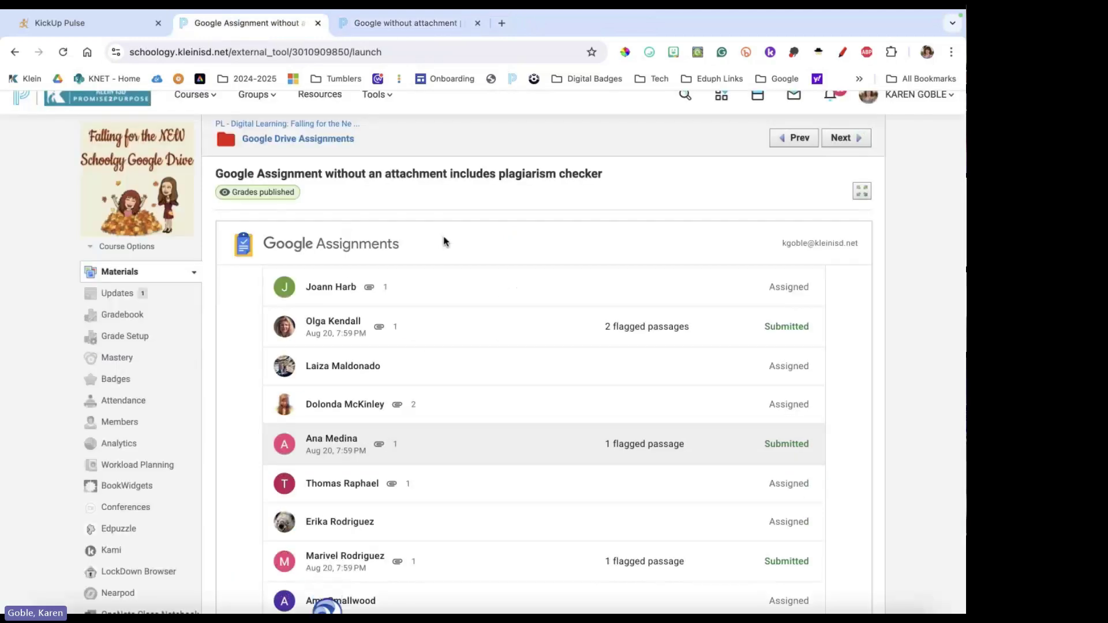
pyautogui.scroll(-2, 479, 442)
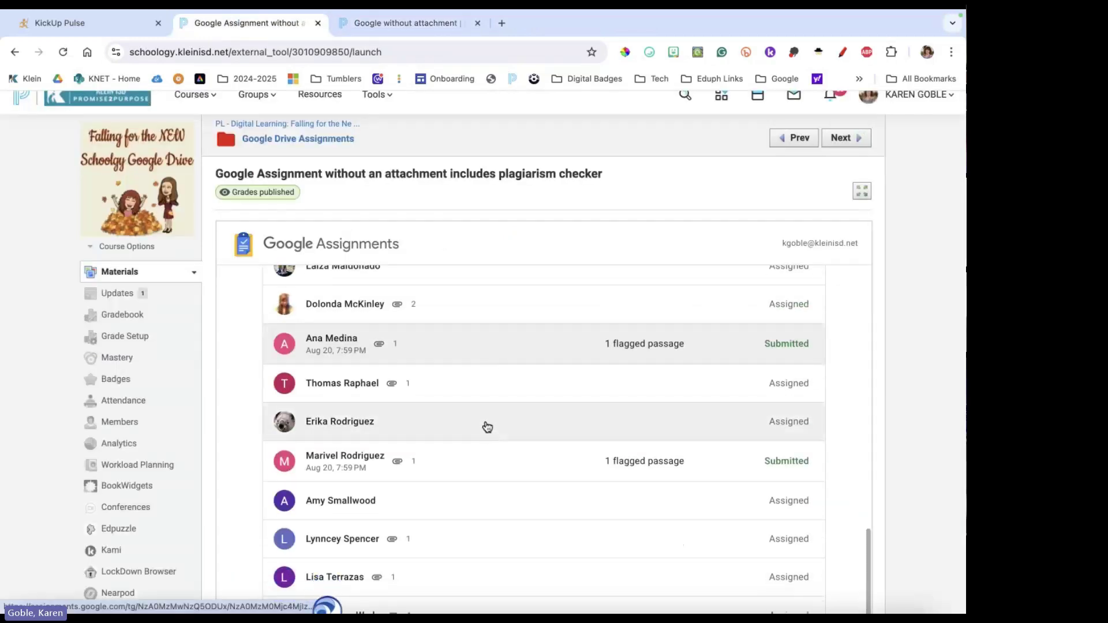
pyautogui.scroll(8, 487, 427)
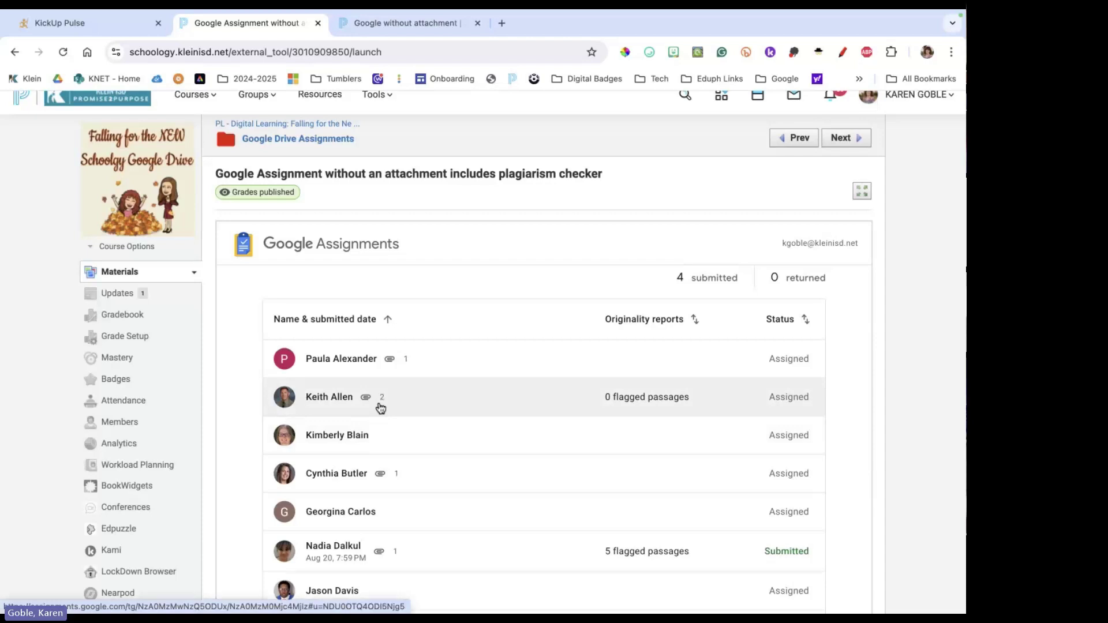
# Open the "All About Me" blank slideshow assignment from the Google Drive Assignments folder and look through its settings and student list.
pyautogui.click(291, 138)
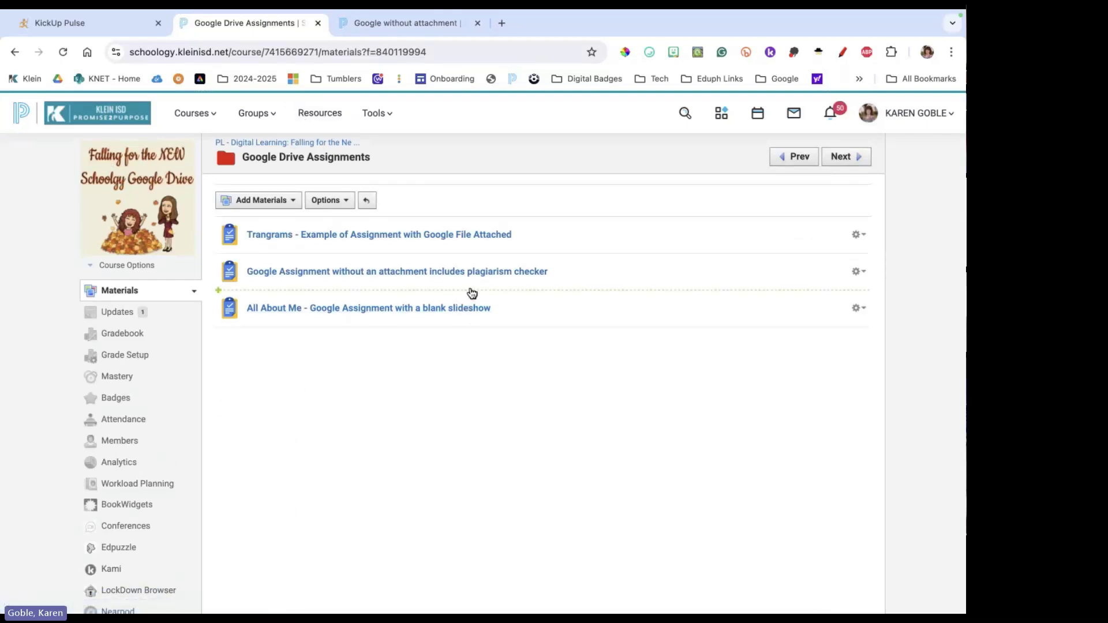
pyautogui.click(386, 308)
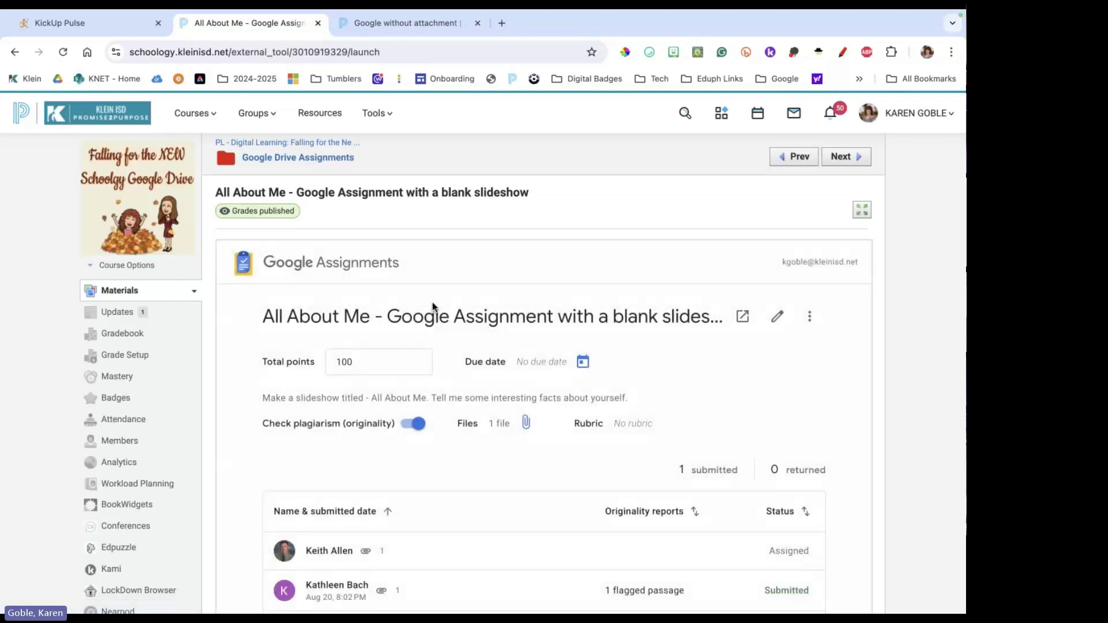
pyautogui.scroll(-2, 489, 465)
pyautogui.scroll(2, 507, 462)
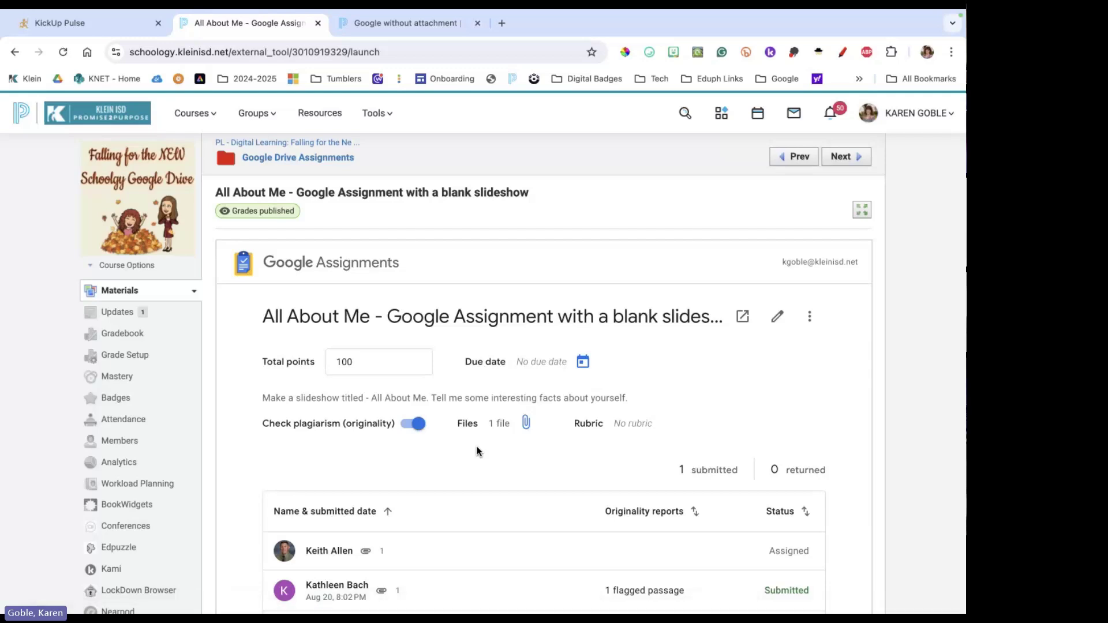
# Look through the course's materials page and its Google Drive Assignments folder, ending on the main materials page.
pyautogui.click(300, 143)
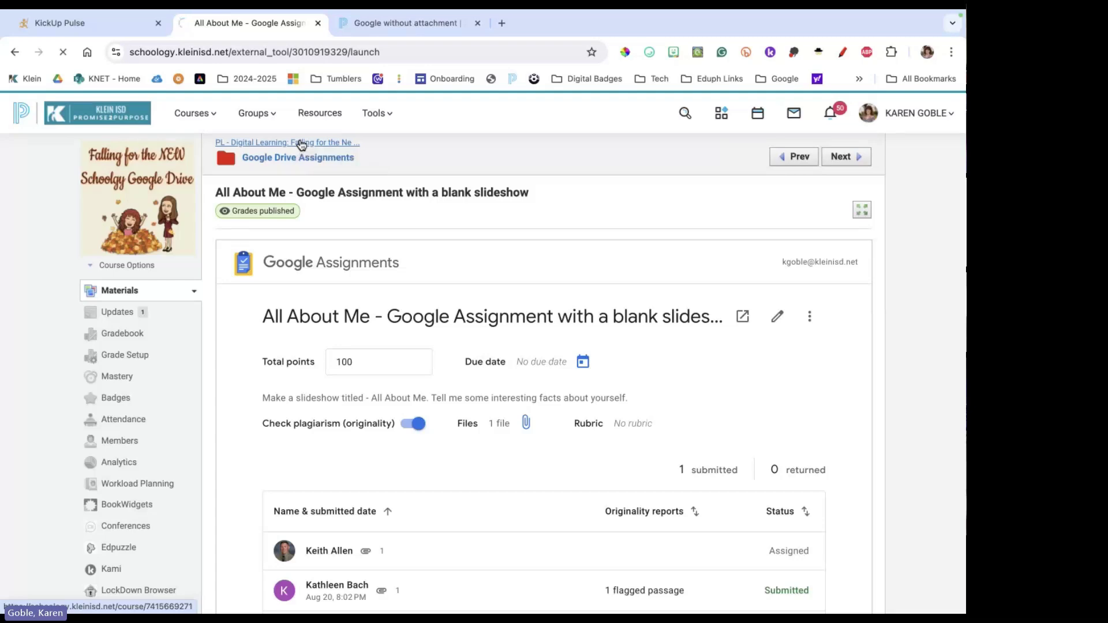
pyautogui.scroll(-5, 338, 483)
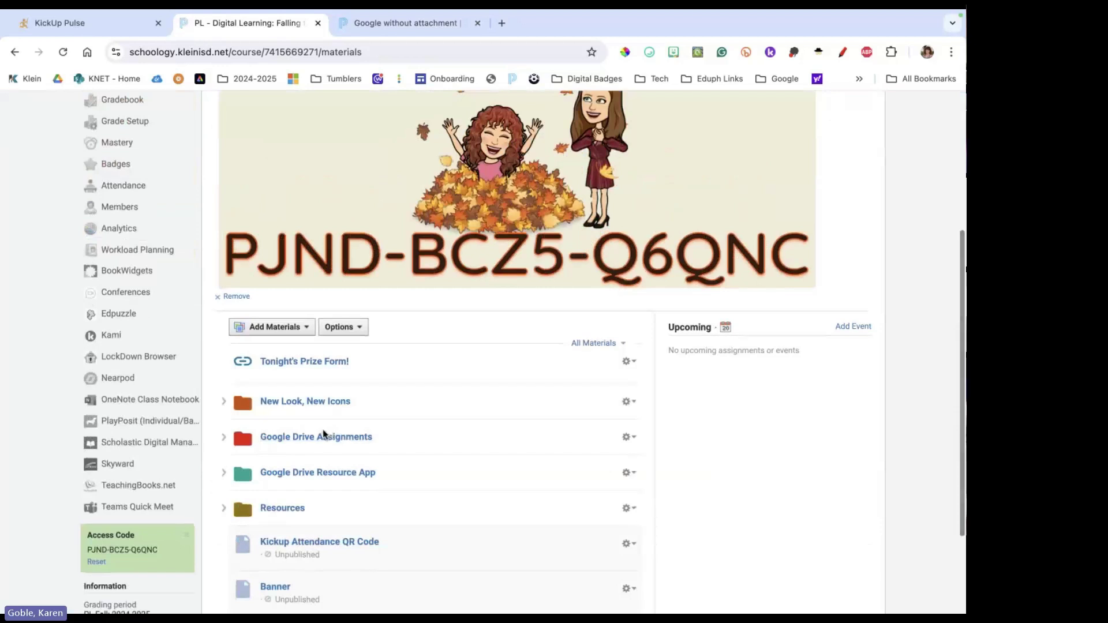
pyautogui.click(319, 436)
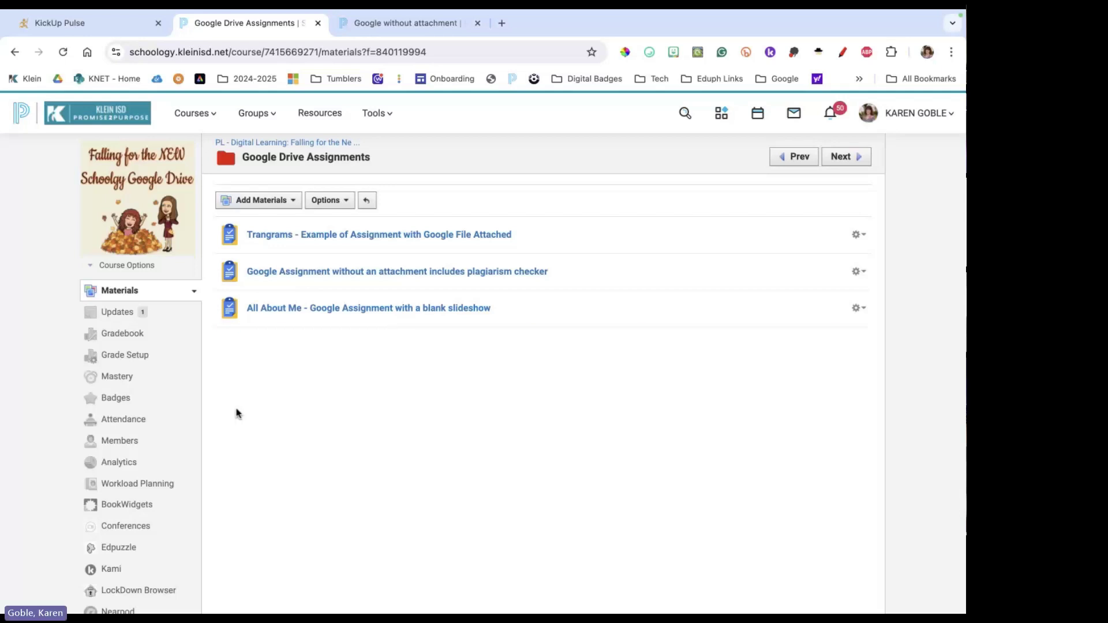
pyautogui.click(298, 144)
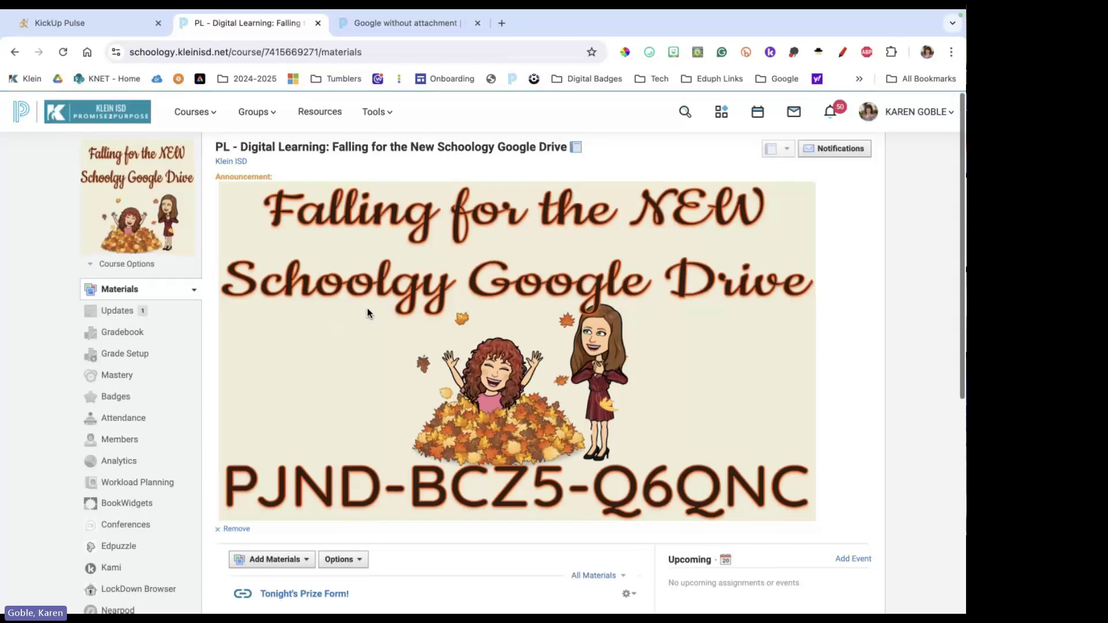
pyautogui.scroll(-3, 366, 308)
pyautogui.scroll(-3, 398, 306)
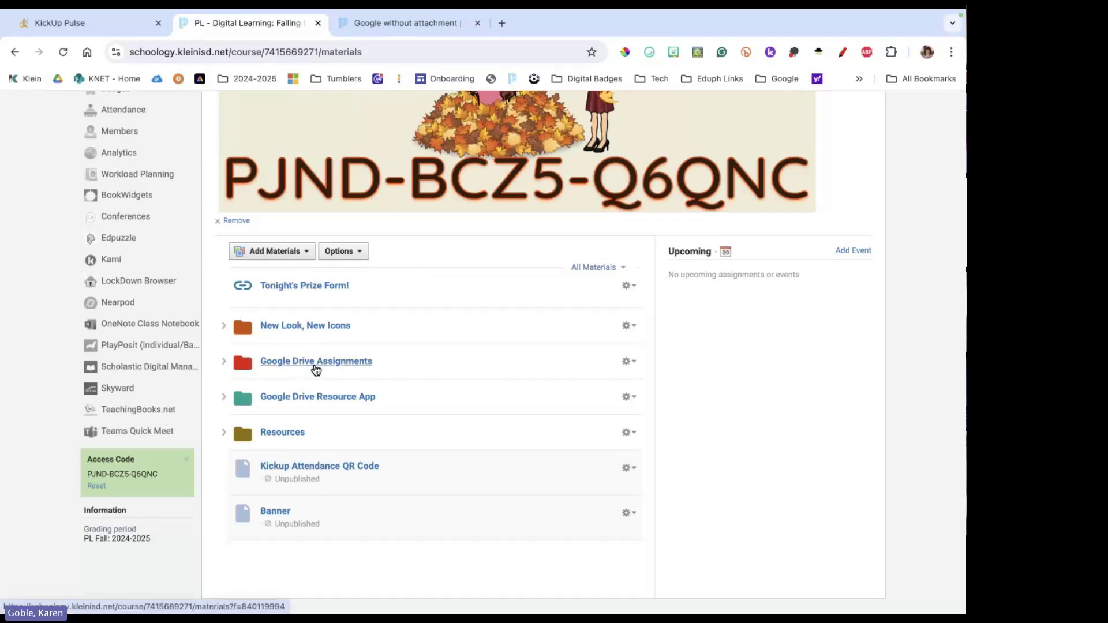
pyautogui.scroll(5, 319, 362)
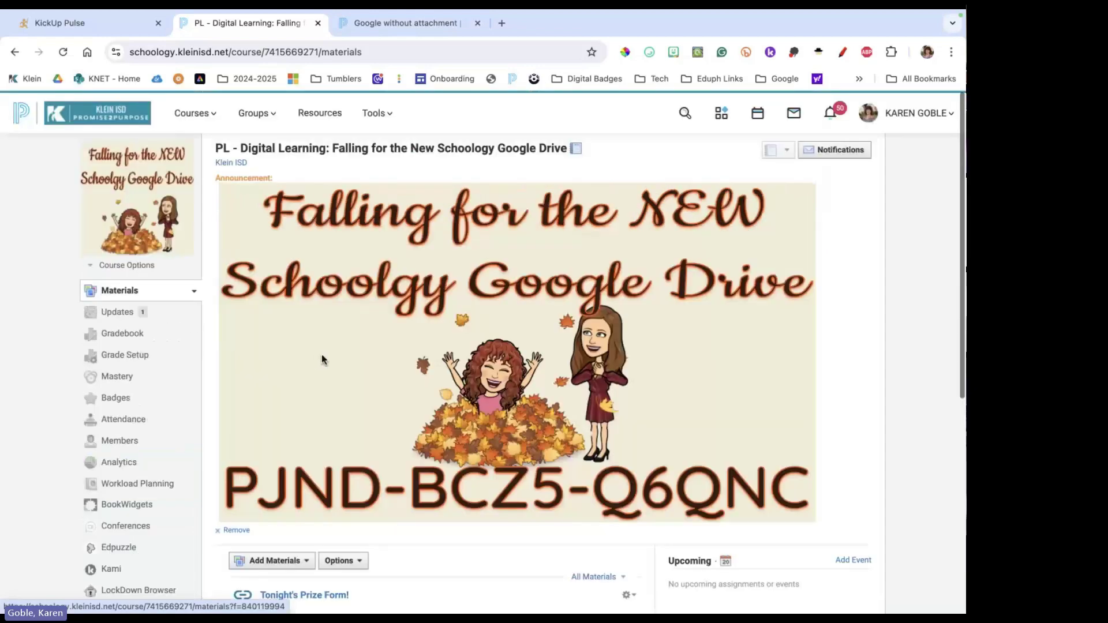
# Leave the student view of "Google without attachment" and open the practice course with sections Schoology Google Drive Assignments 1 and 2.
pyautogui.click(355, 27)
pyautogui.scroll(3, 301, 122)
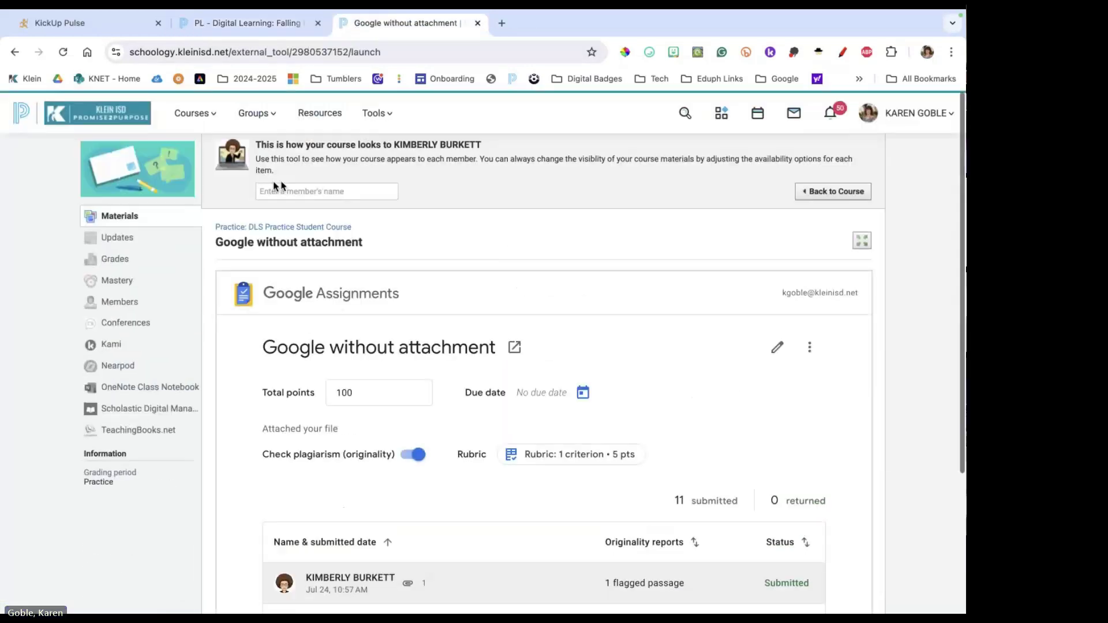
pyautogui.click(191, 113)
pyautogui.click(568, 282)
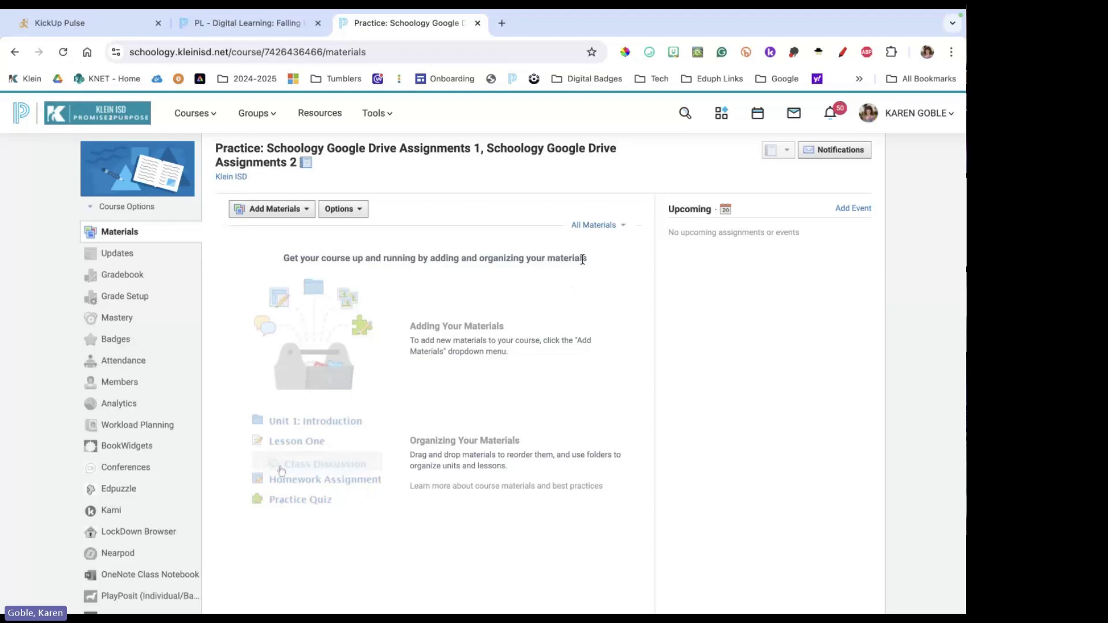
# Look over the format options for a standard Schoology assignment, and close the form without creating one.
pyautogui.click(273, 211)
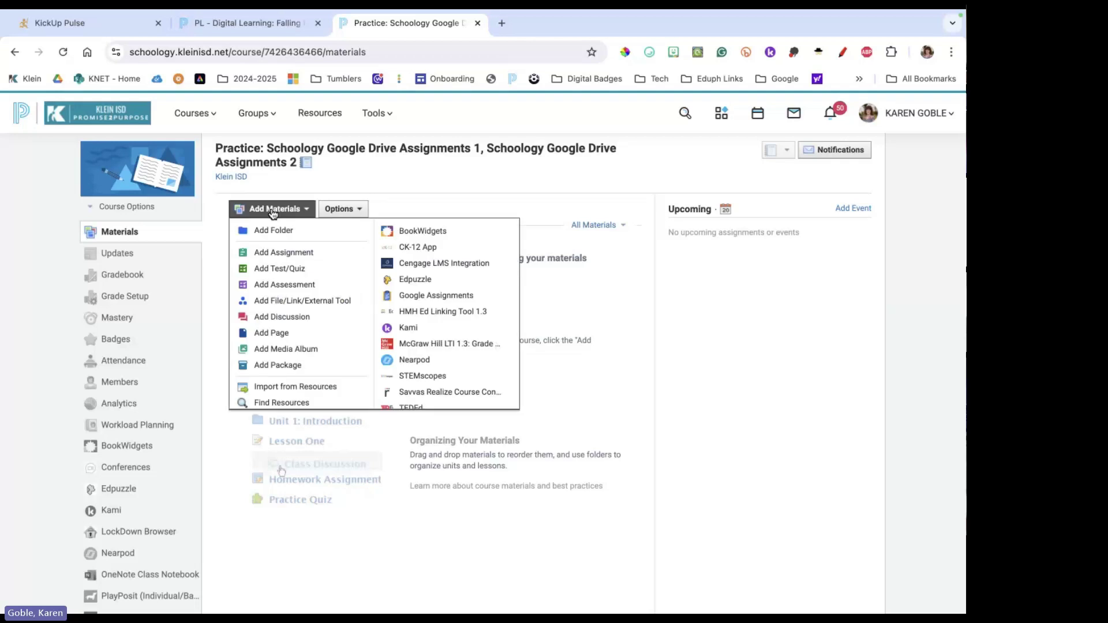
pyautogui.click(278, 256)
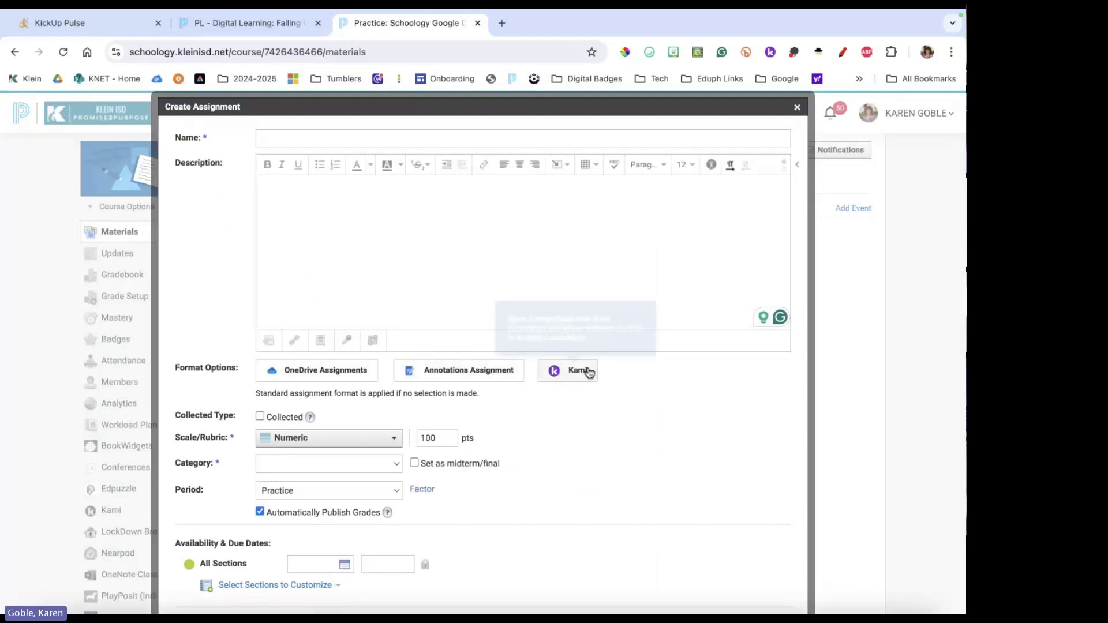
pyautogui.click(797, 108)
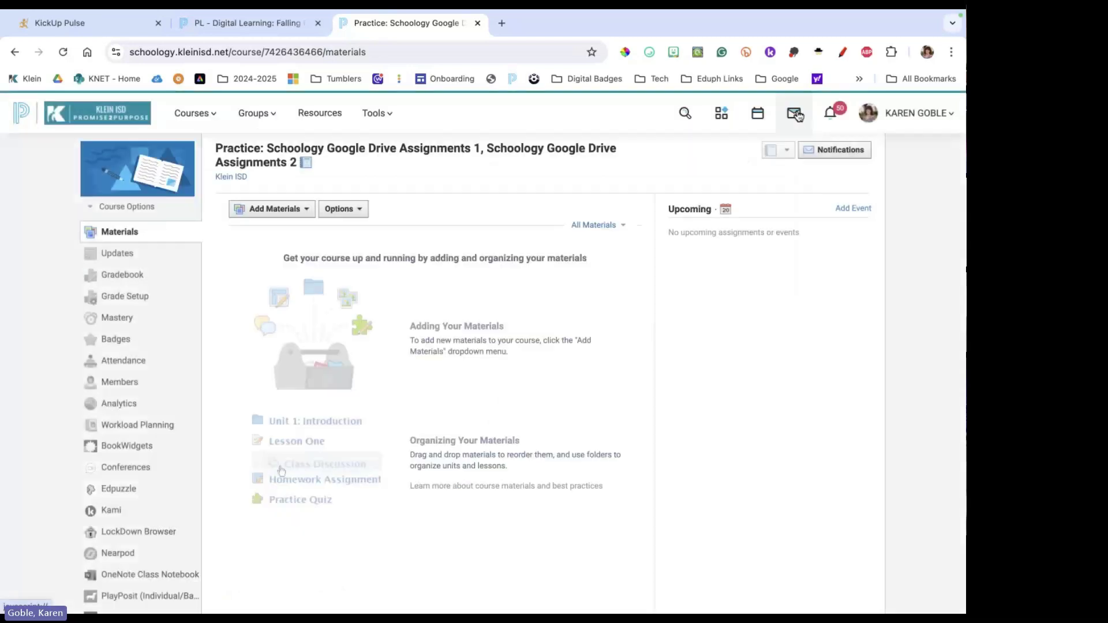
# Add a Google Assignments item to the practice course, and link the teacher's Google account to it.
pyautogui.click(266, 214)
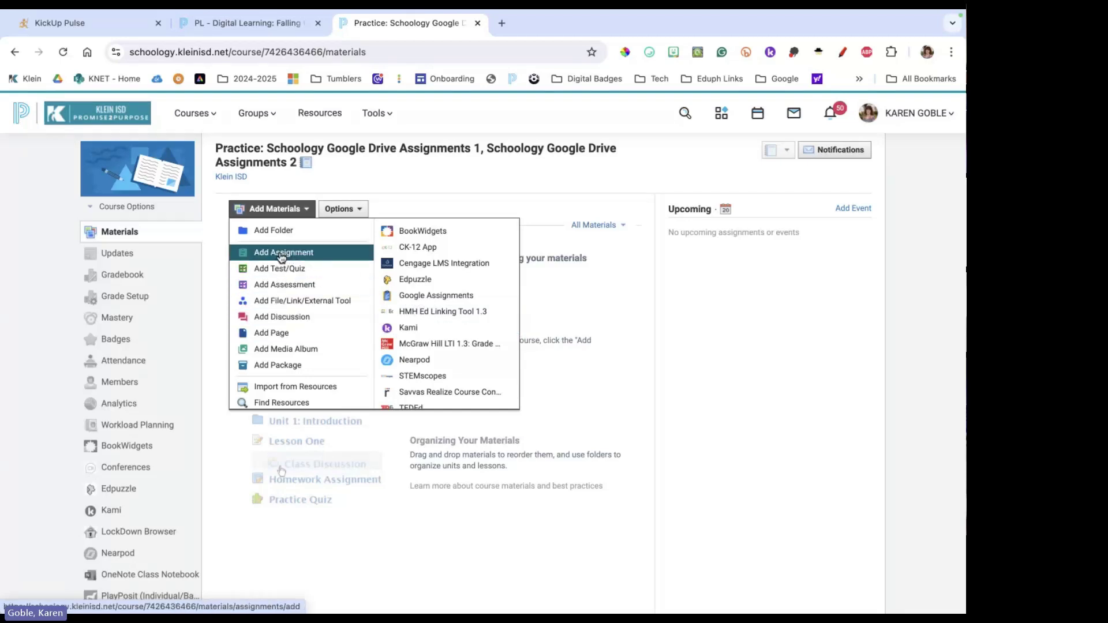
pyautogui.click(431, 297)
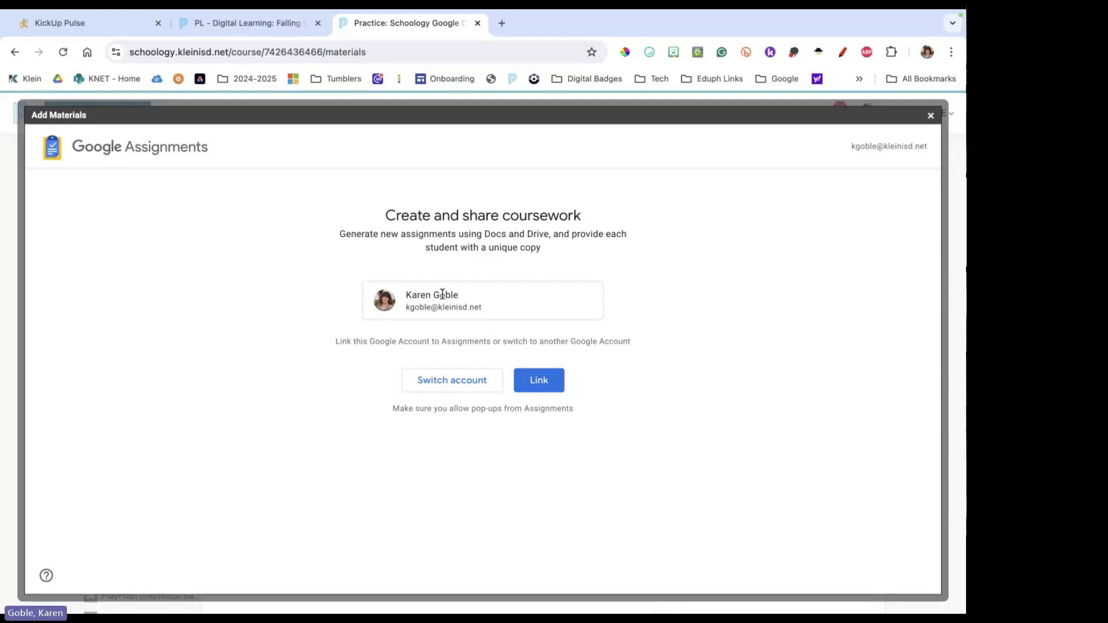
pyautogui.click(546, 386)
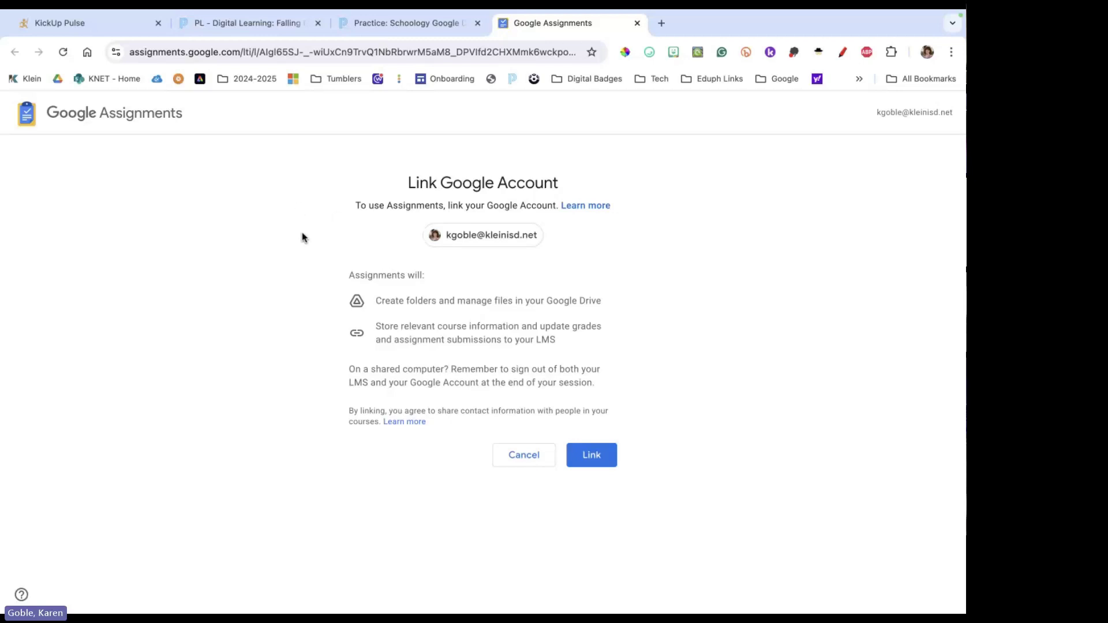
pyautogui.click(594, 456)
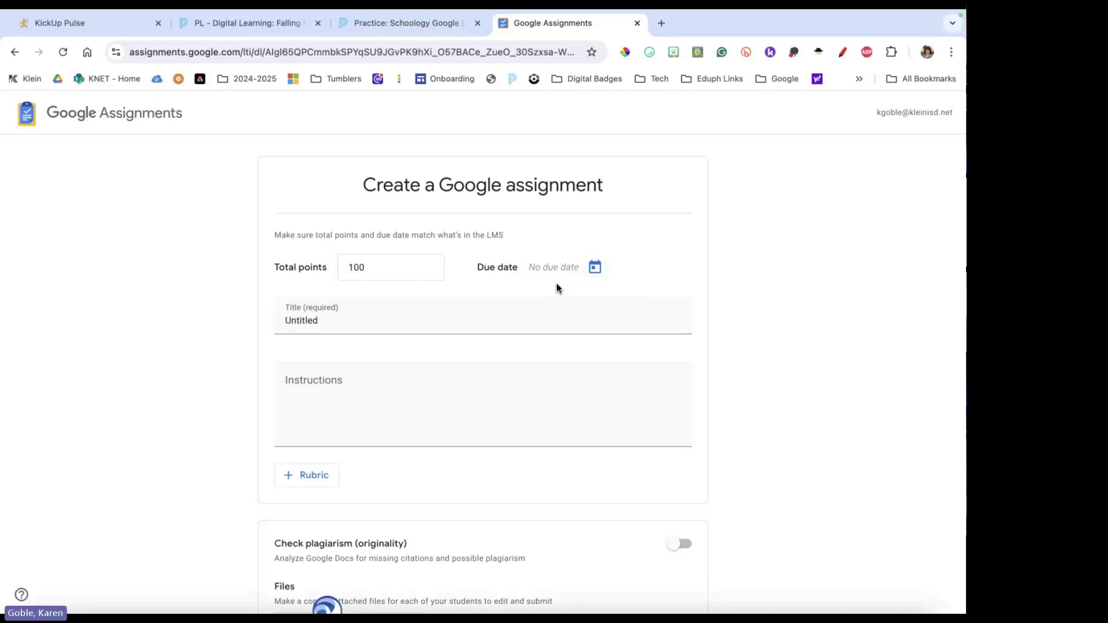
# Title the new Google assignment "Practice 1".
pyautogui.click(315, 320)
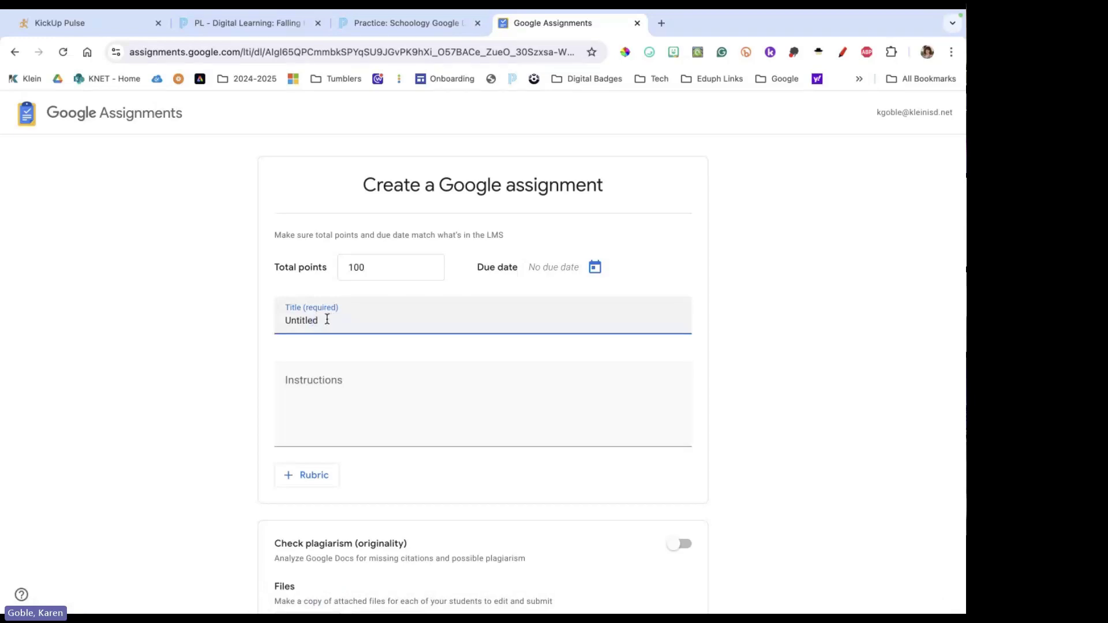
pyautogui.doubleClick(327, 319)
pyautogui.write('Practice 1')
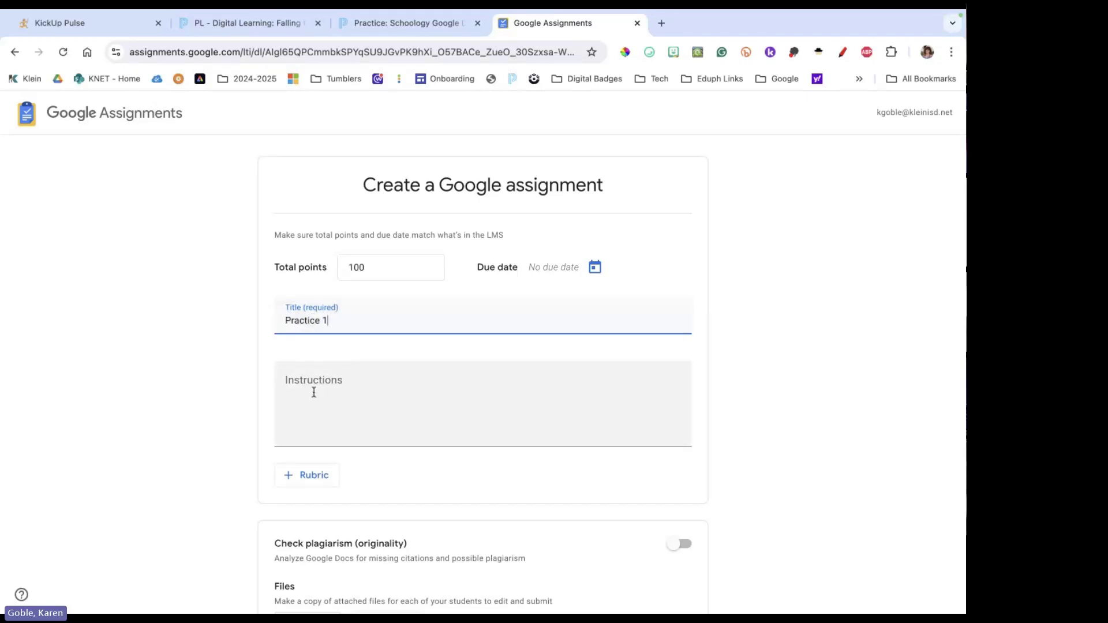
# Check the new file types that can be made for students, and create the assignment without any file.
pyautogui.scroll(-1, 393, 374)
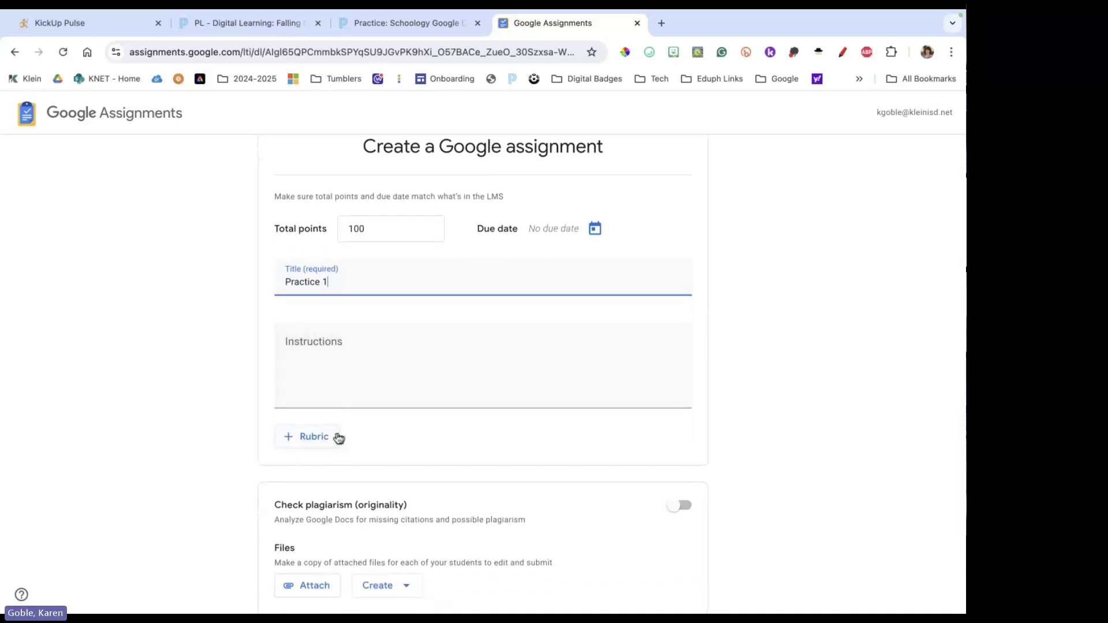
pyautogui.scroll(-2, 455, 393)
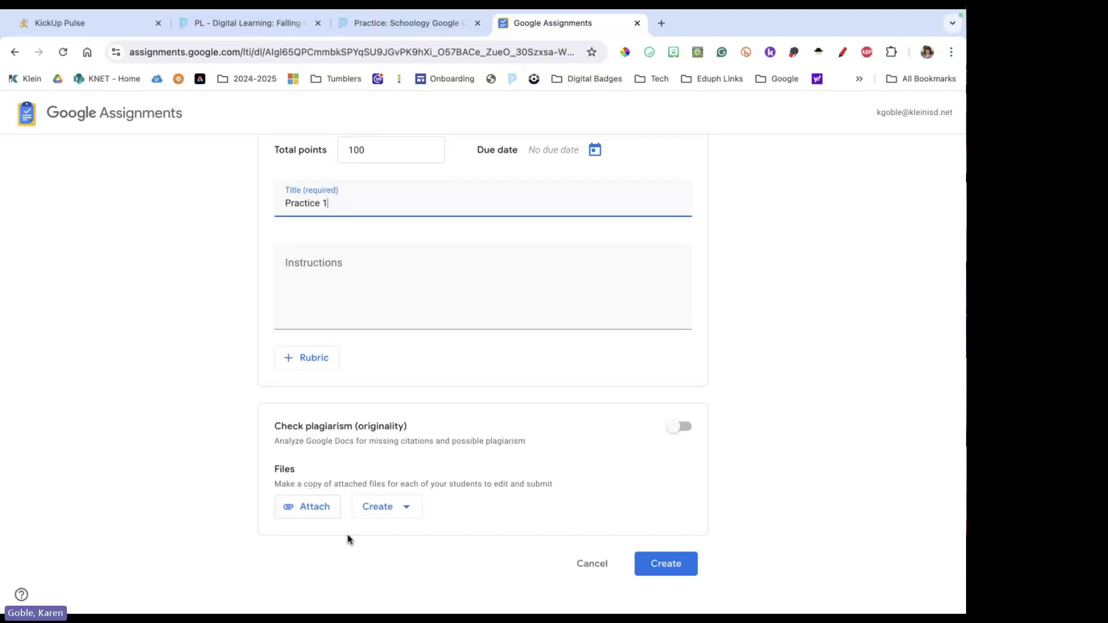
pyautogui.click(393, 512)
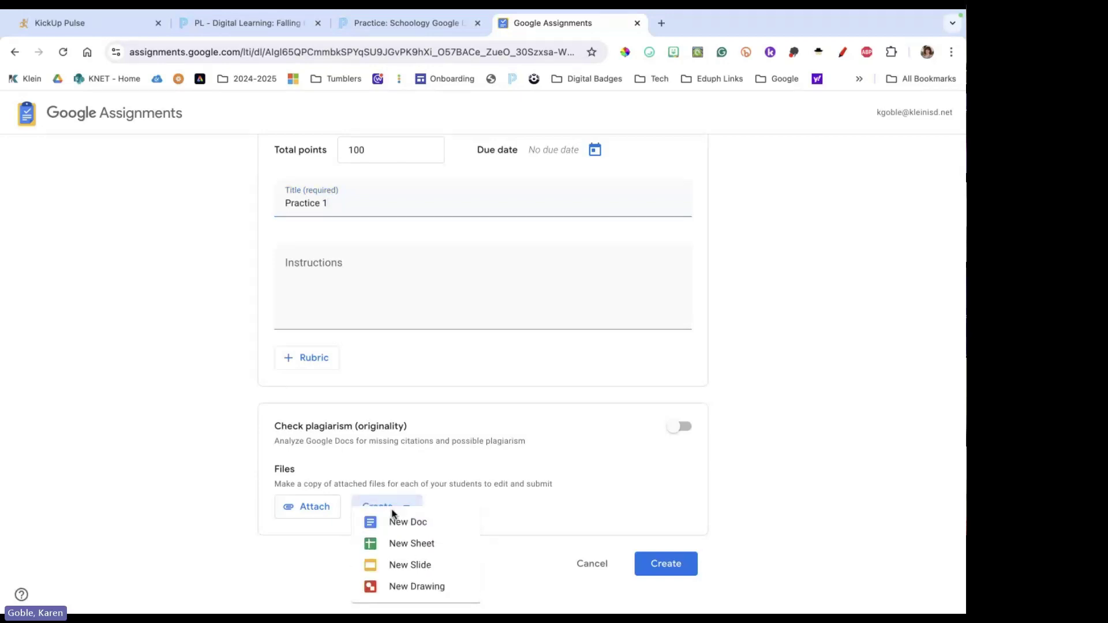
pyautogui.click(580, 510)
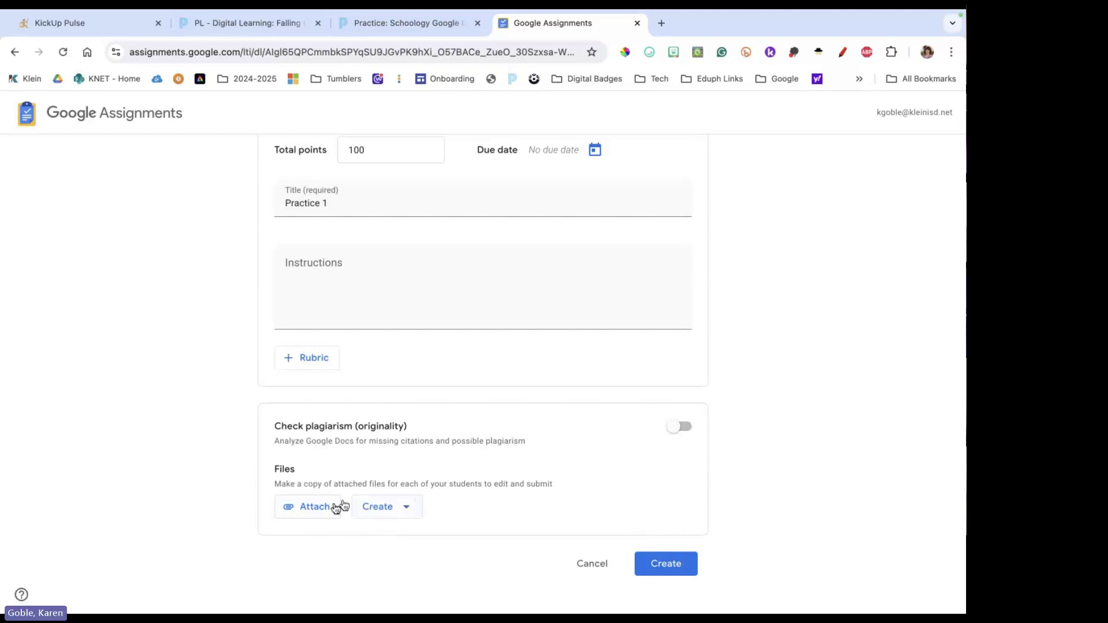
pyautogui.click(668, 568)
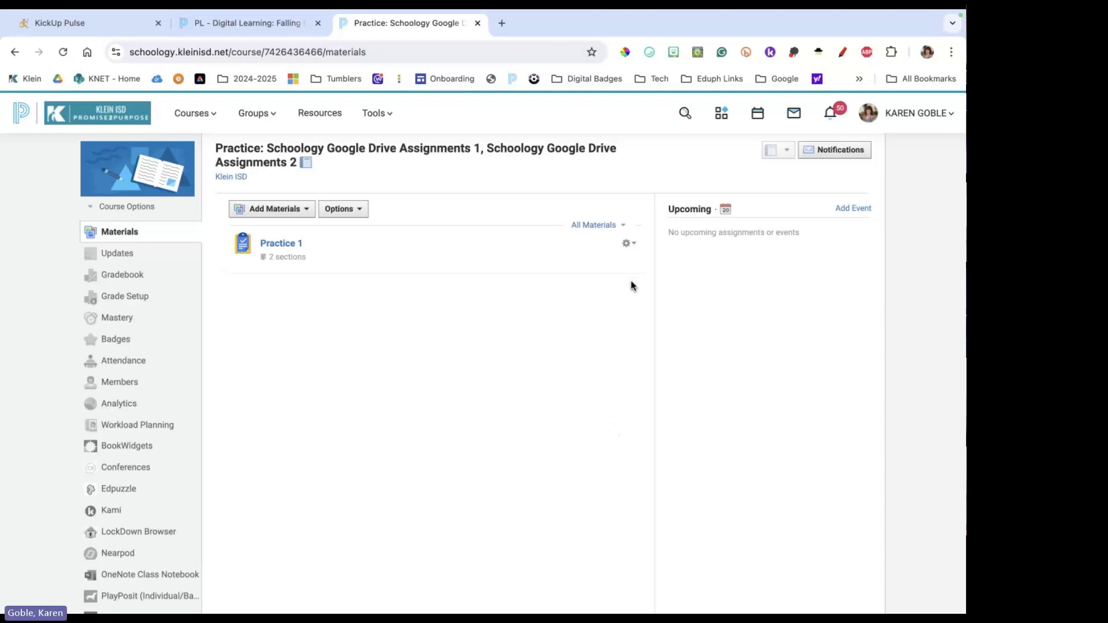
# Open the Practice 1 item for editing in Schoology, and check which grading categories are available.
pyautogui.click(631, 247)
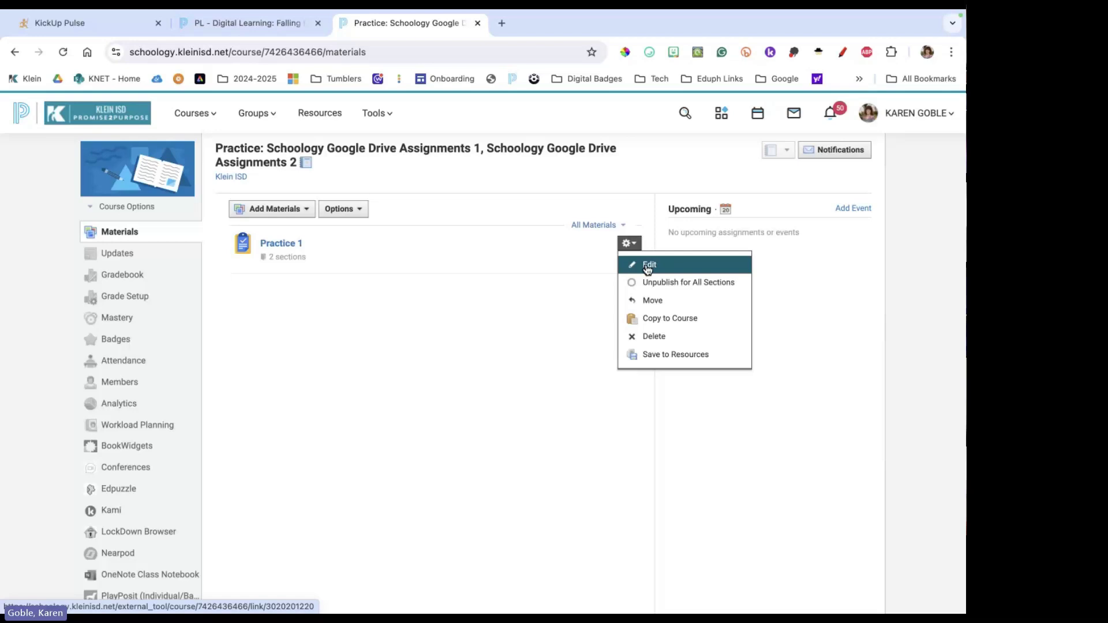
pyautogui.click(648, 269)
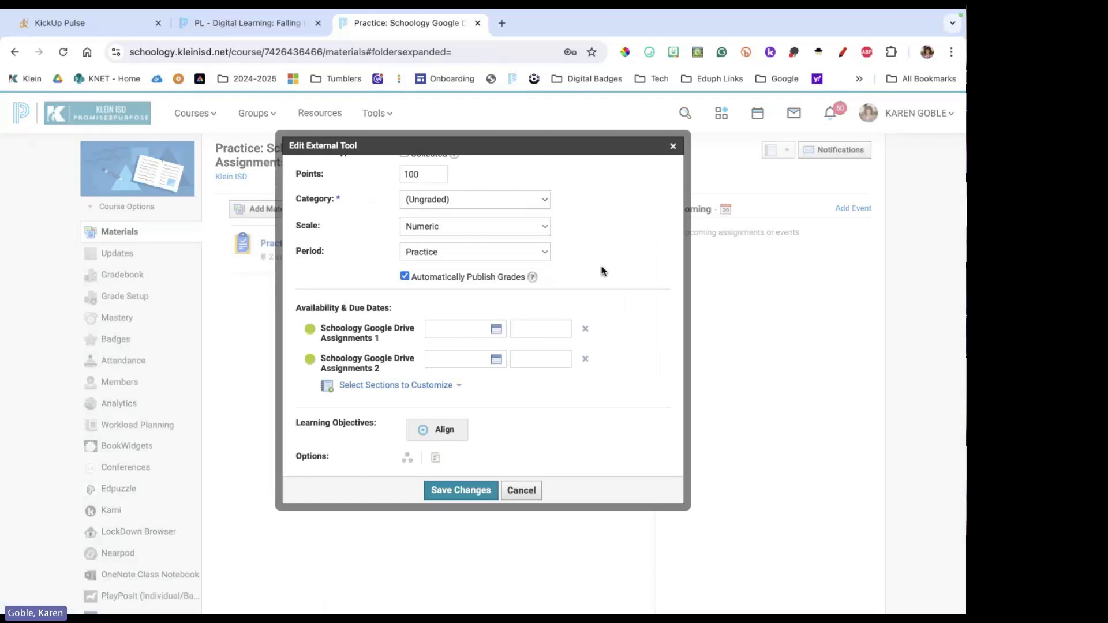
pyautogui.scroll(3, 597, 260)
pyautogui.scroll(1, 603, 270)
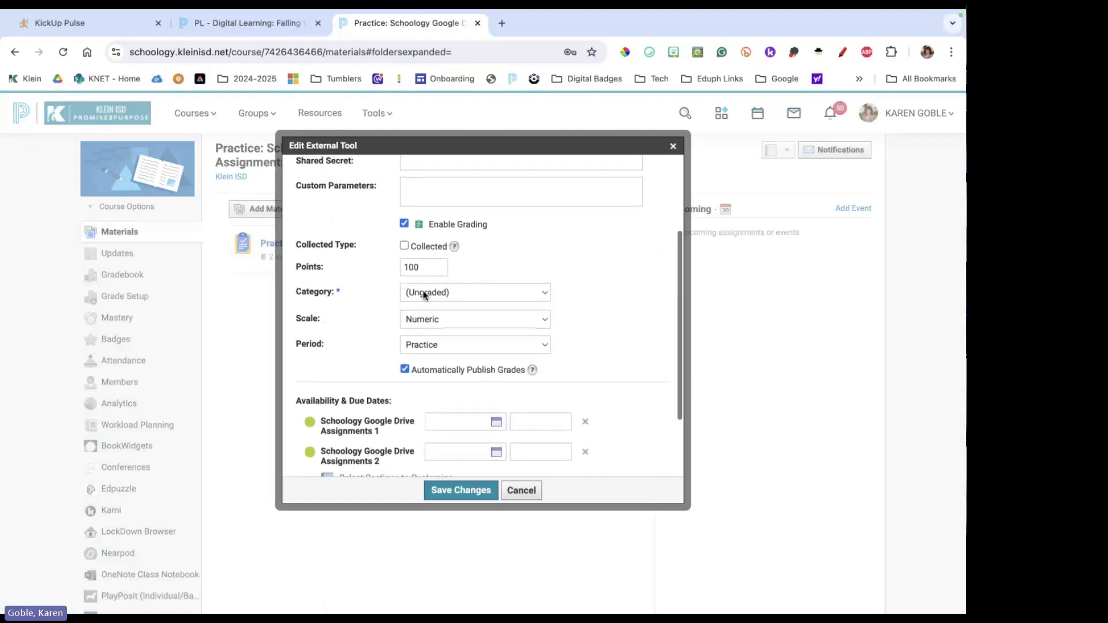
pyautogui.click(546, 296)
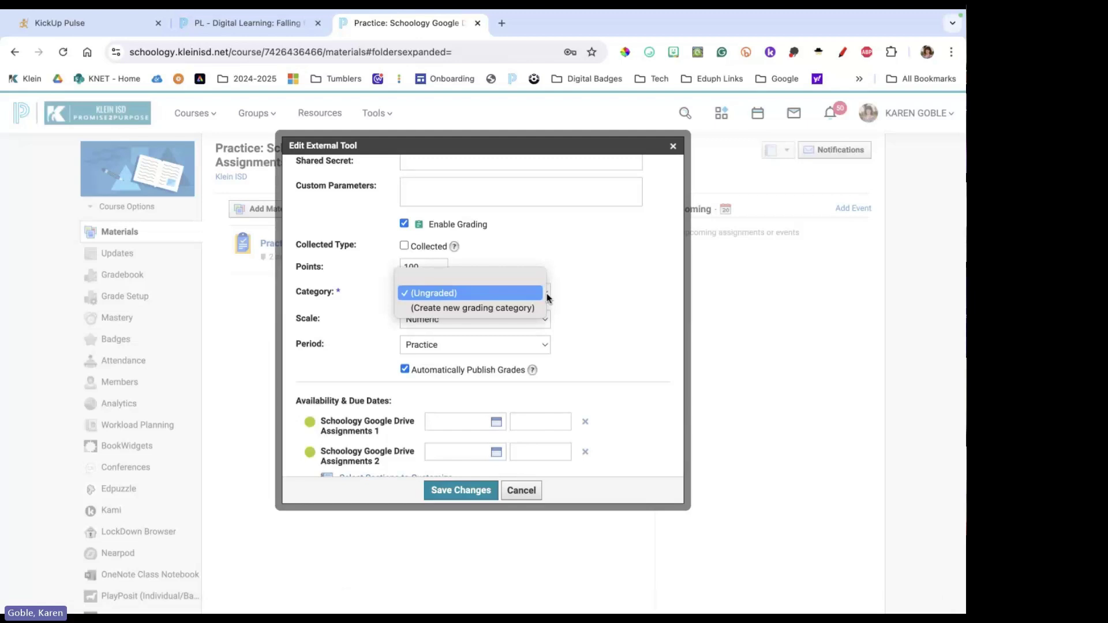
pyautogui.click(577, 297)
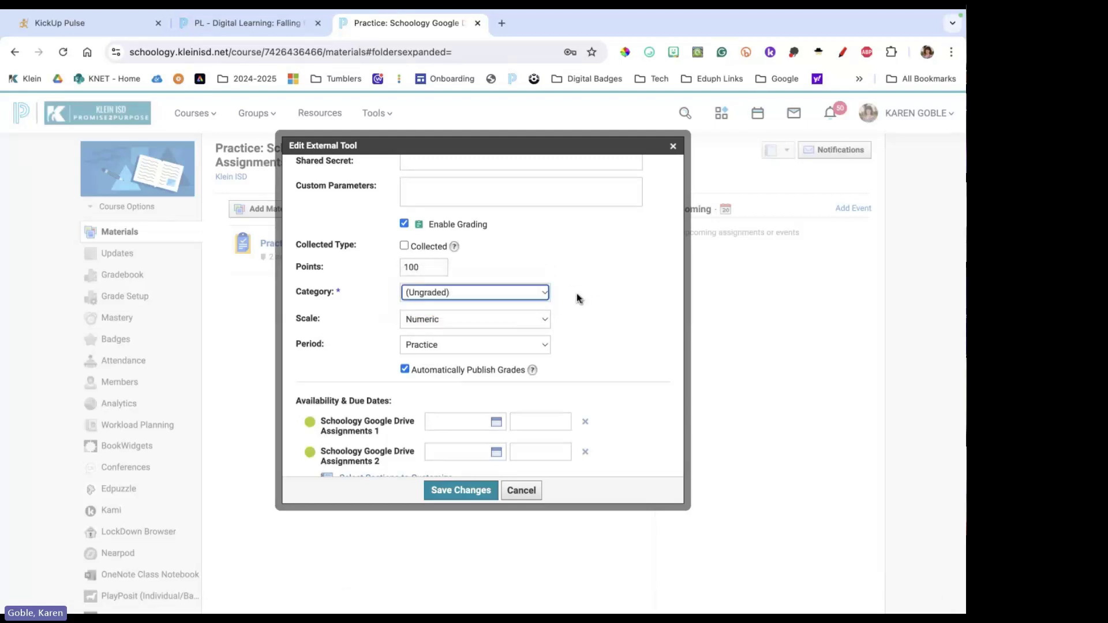
# Create a new grading category named "Graded" for Practice 1, and review its section availability and due date settings.
pyautogui.click(547, 294)
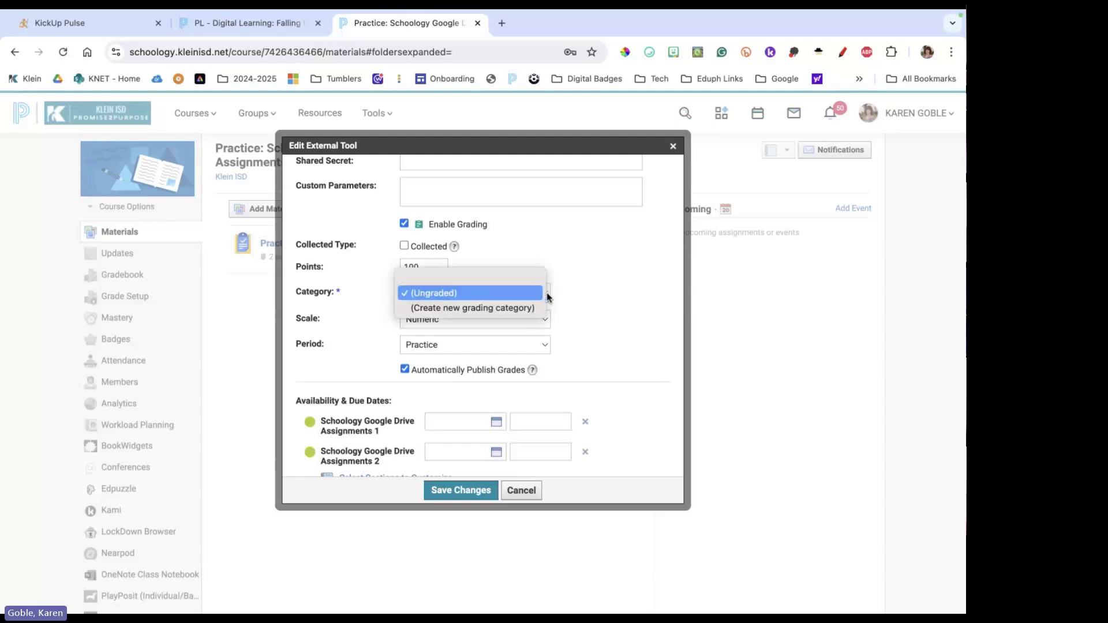
pyautogui.click(459, 307)
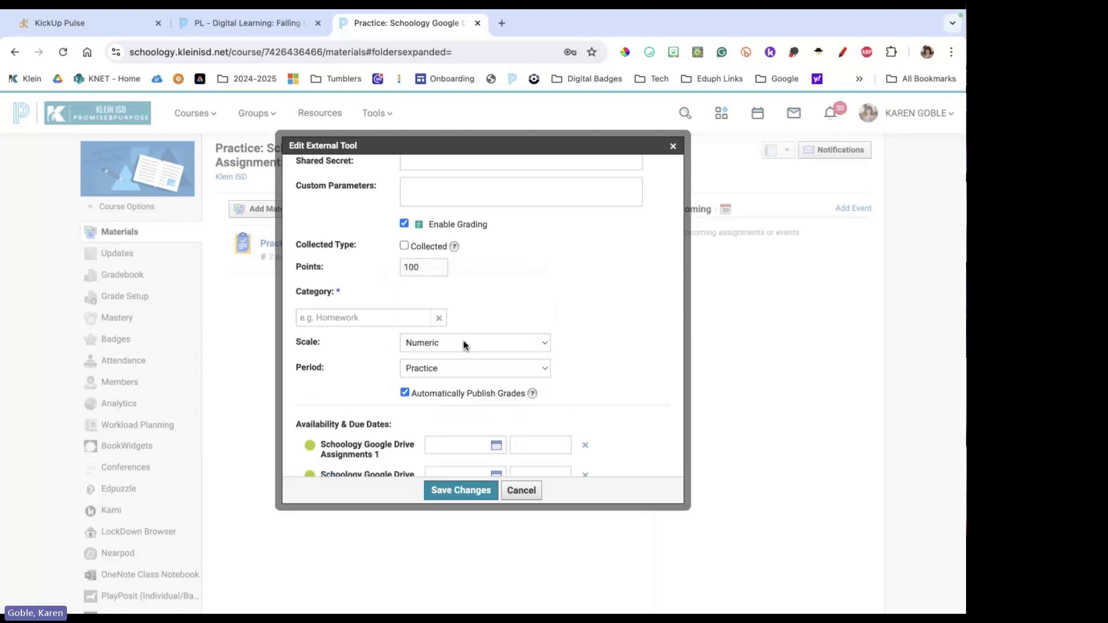
pyautogui.click(374, 320)
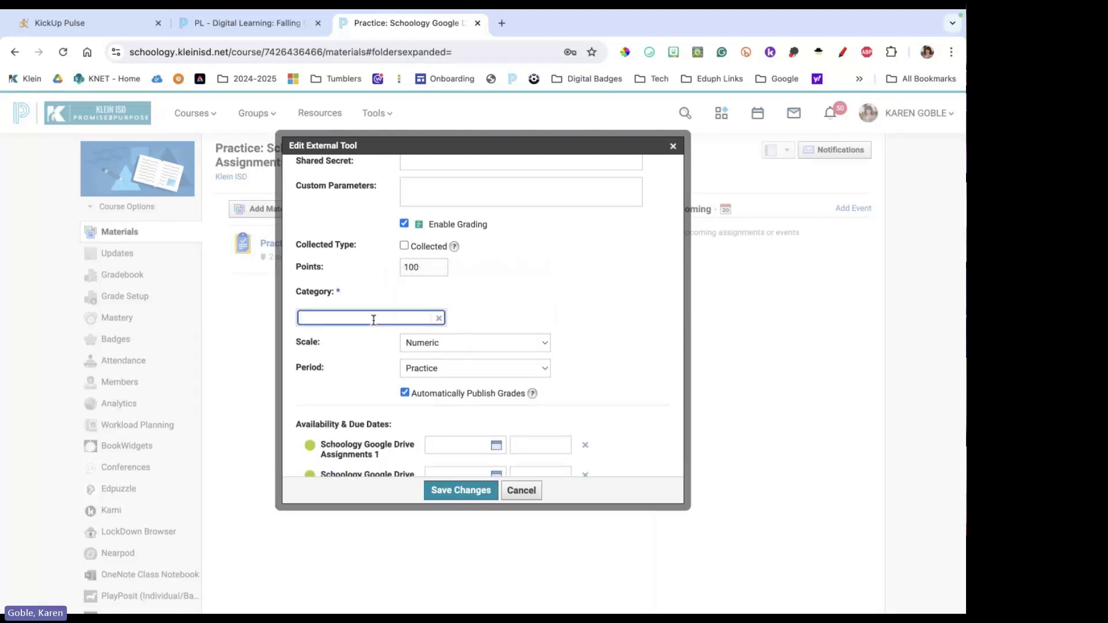
pyautogui.write('Graded')
pyautogui.click(503, 313)
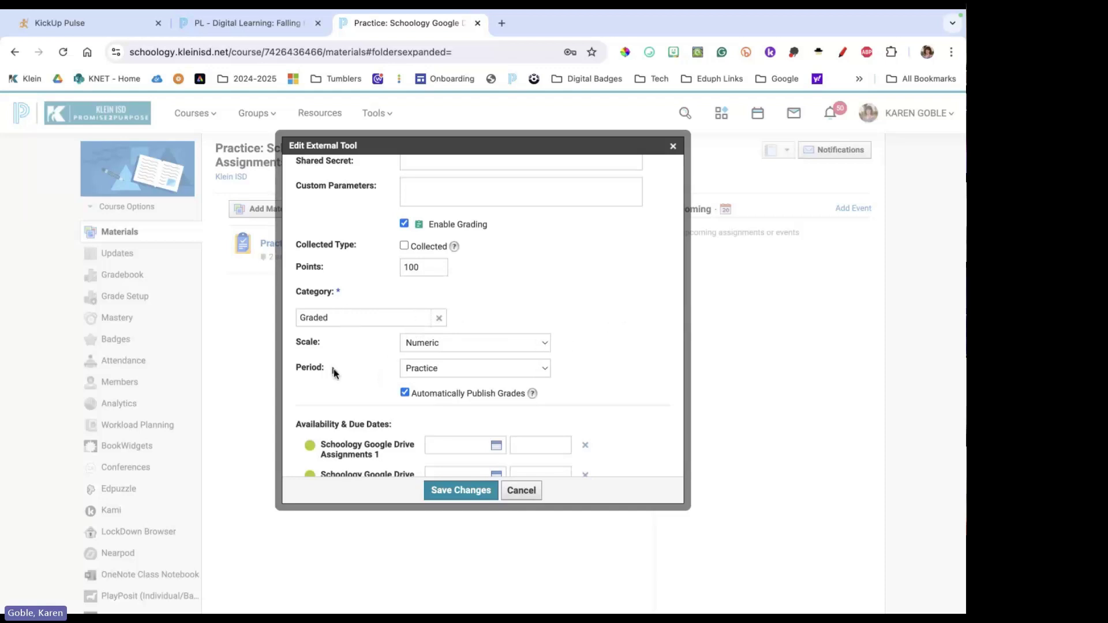
pyautogui.scroll(-2, 586, 338)
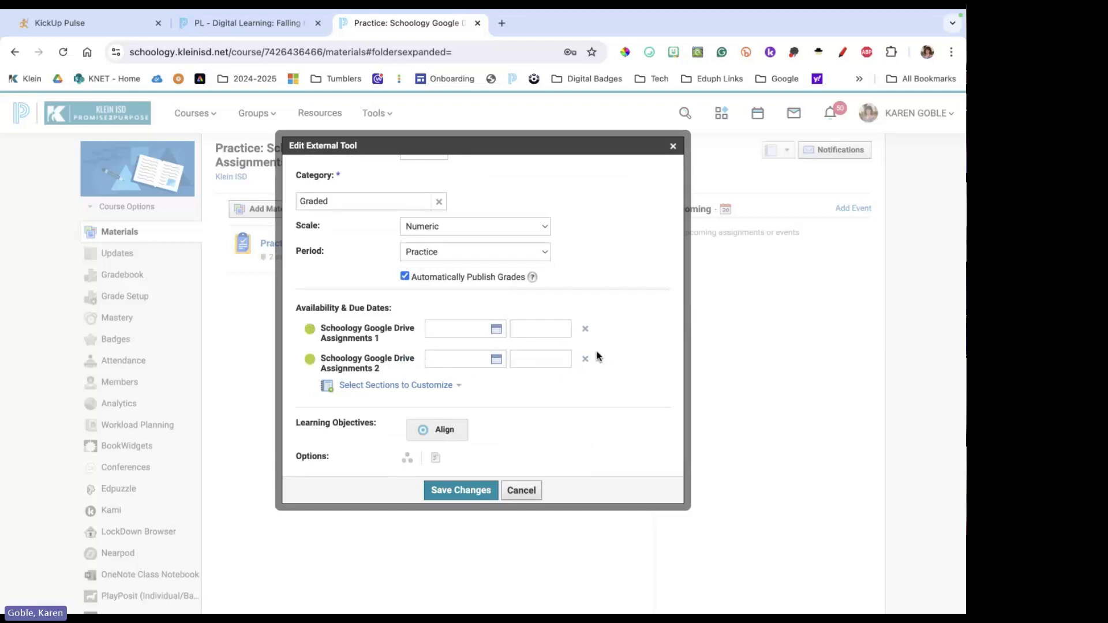
# Save the edited settings of the Practice 1 item.
pyautogui.scroll(-2, 663, 328)
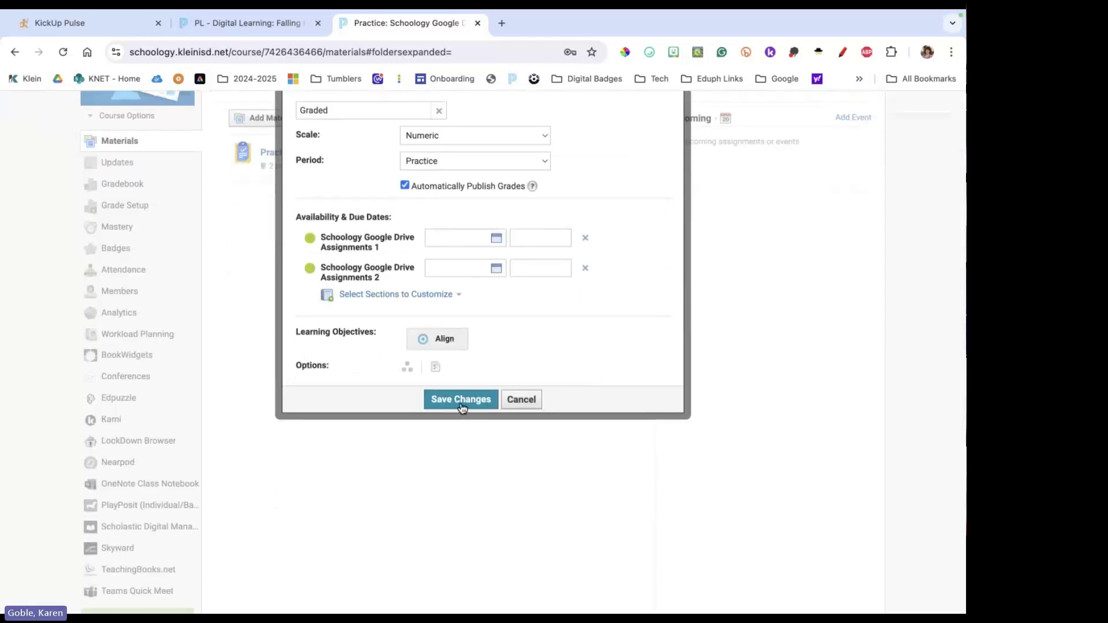
pyautogui.click(462, 406)
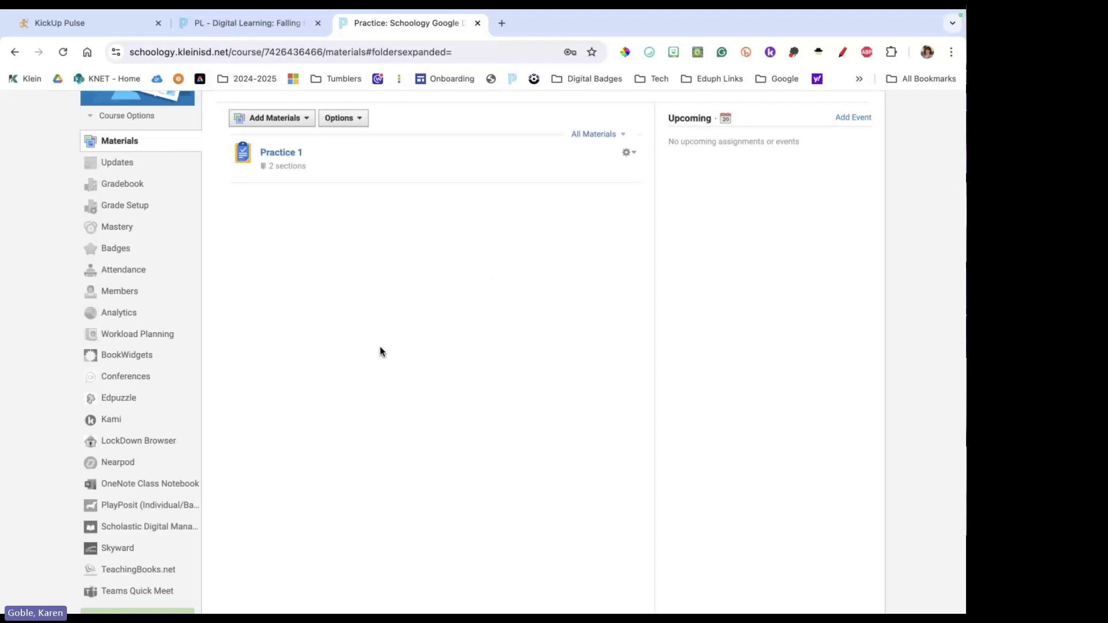
pyautogui.scroll(2, 380, 347)
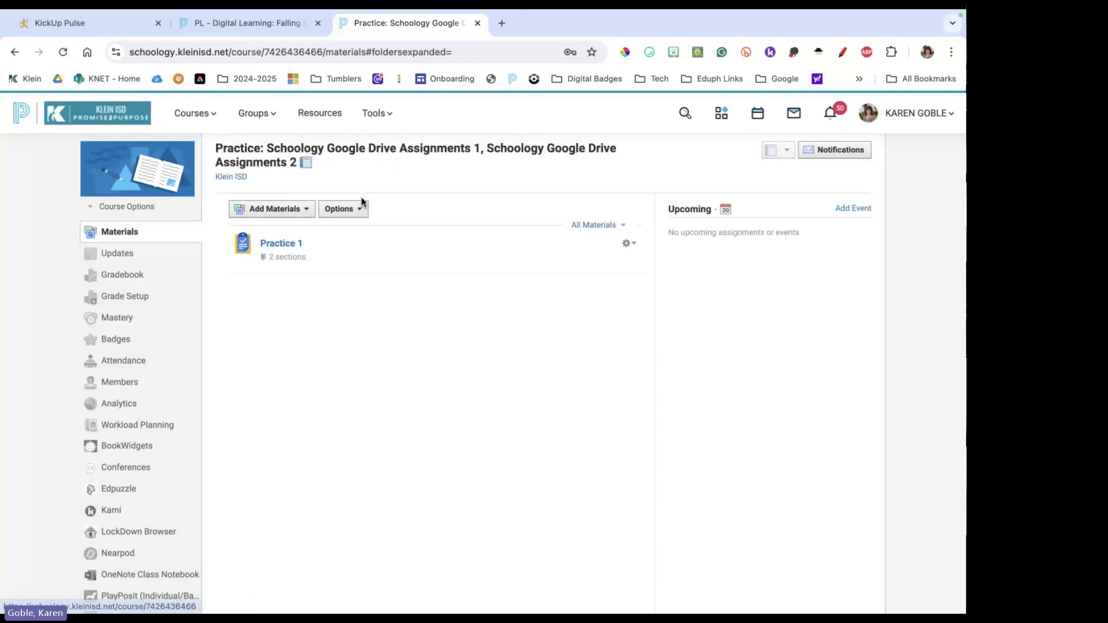
# Link the Google account to Practice 1 for the section Schoology Google Drive Assignments 2, and switch back to Schoology Google Drive Assignments 1.
pyautogui.click(283, 247)
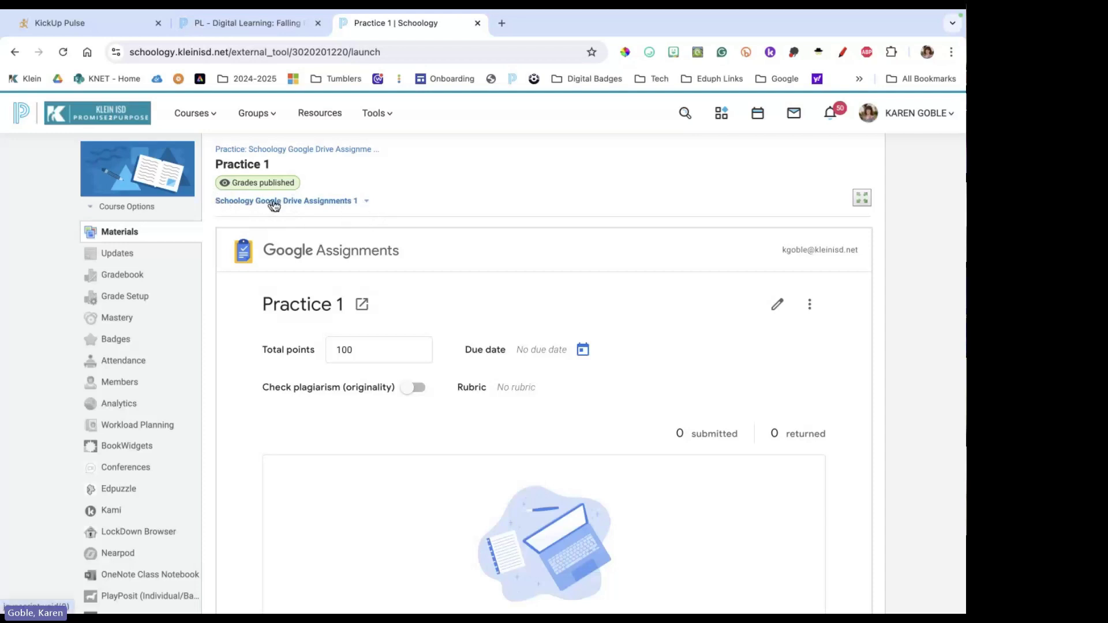
pyautogui.click(367, 204)
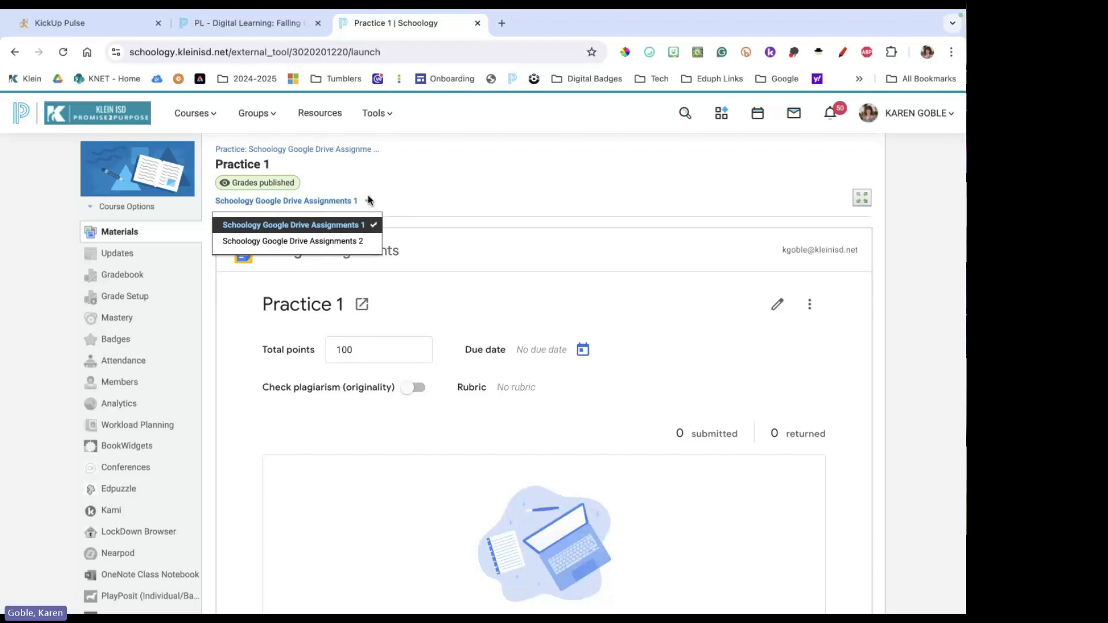
pyautogui.click(292, 241)
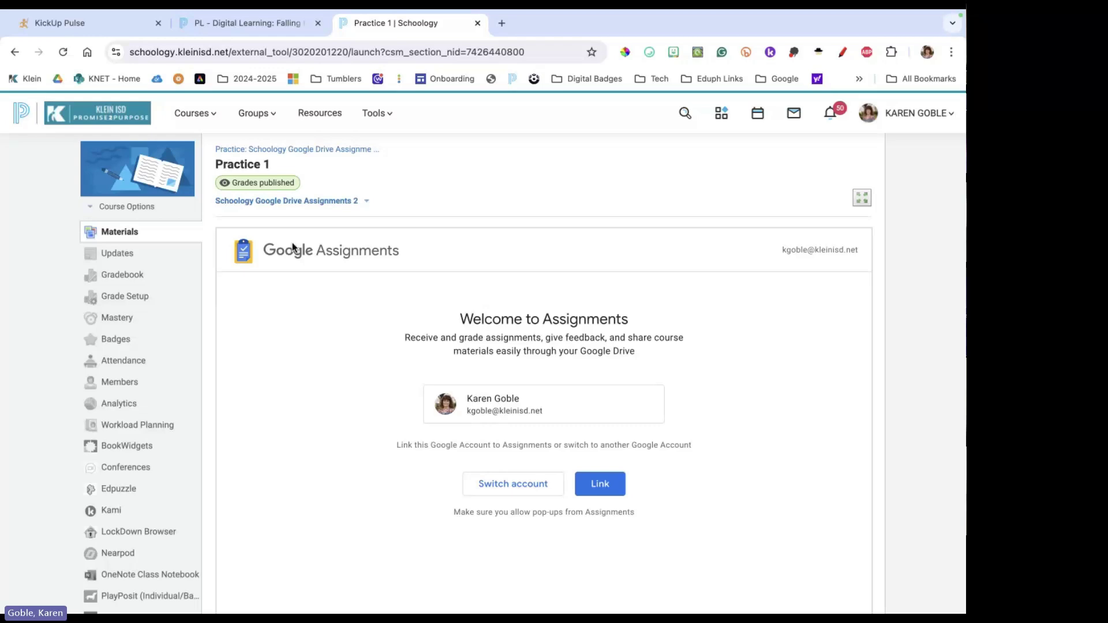
pyautogui.click(598, 488)
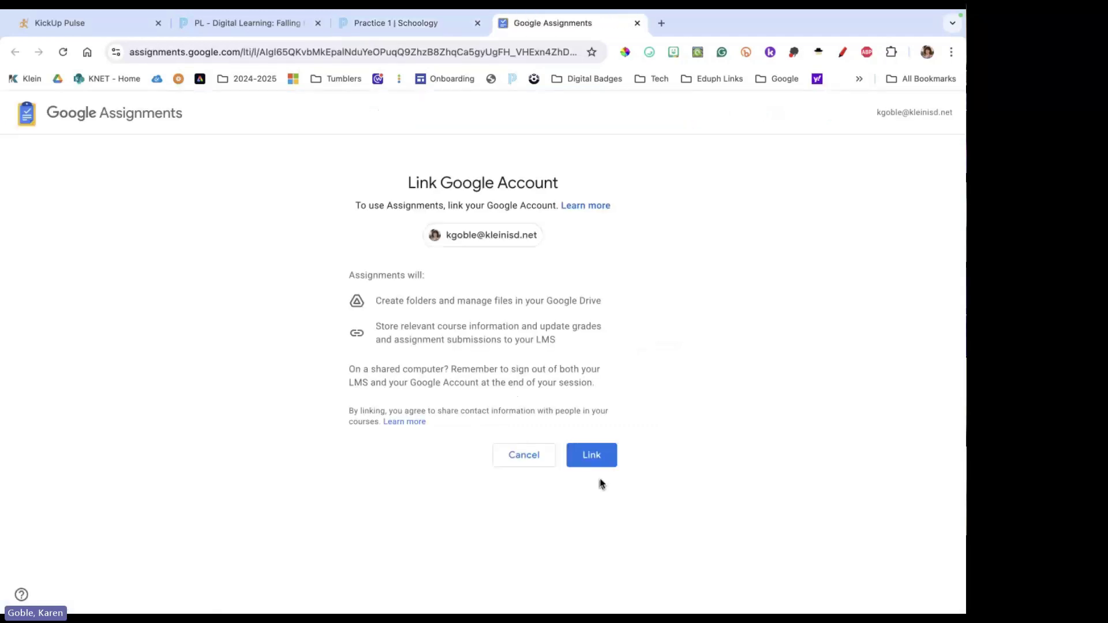
pyautogui.click(596, 462)
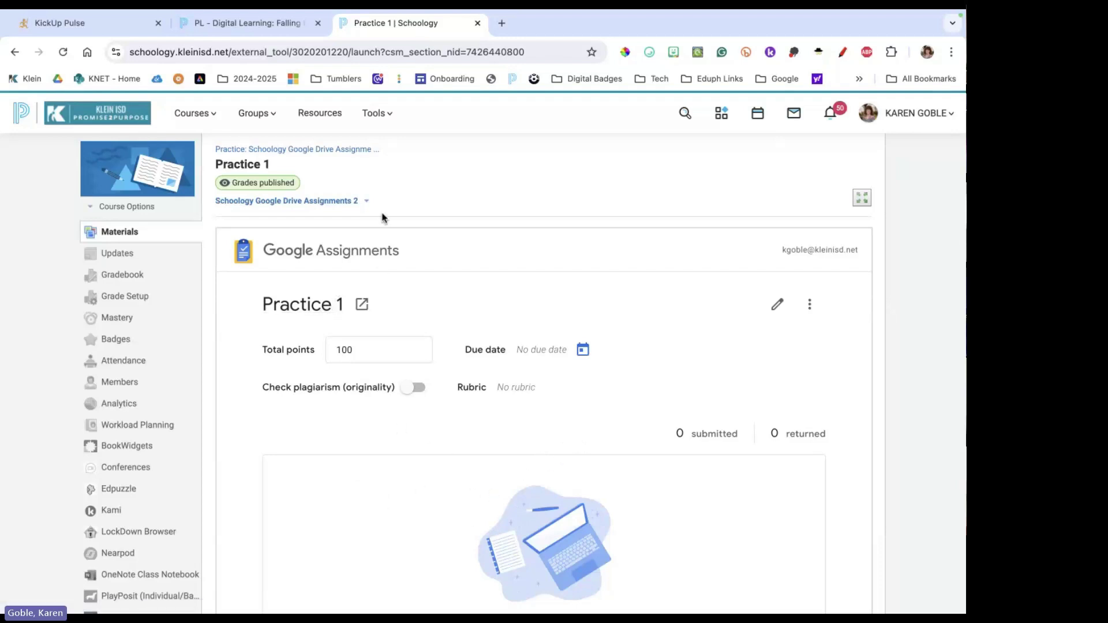
pyautogui.click(367, 202)
pyautogui.click(343, 223)
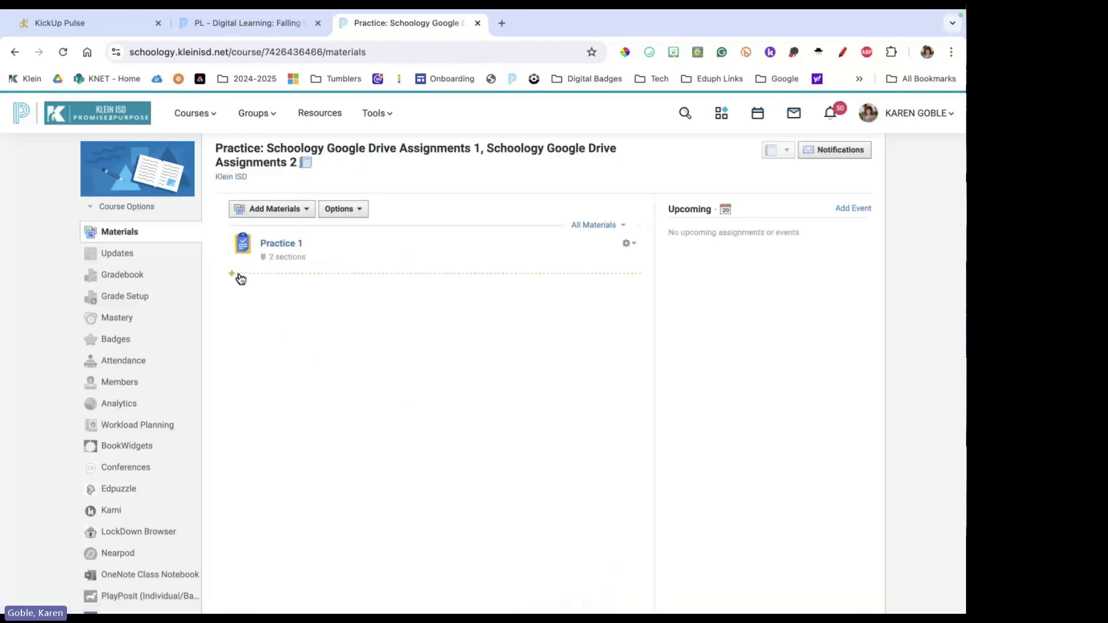
# Add a second Google Assignments item titled "dfsdfsd" below Practice 1 in the course materials.
pyautogui.click(232, 275)
pyautogui.click(417, 355)
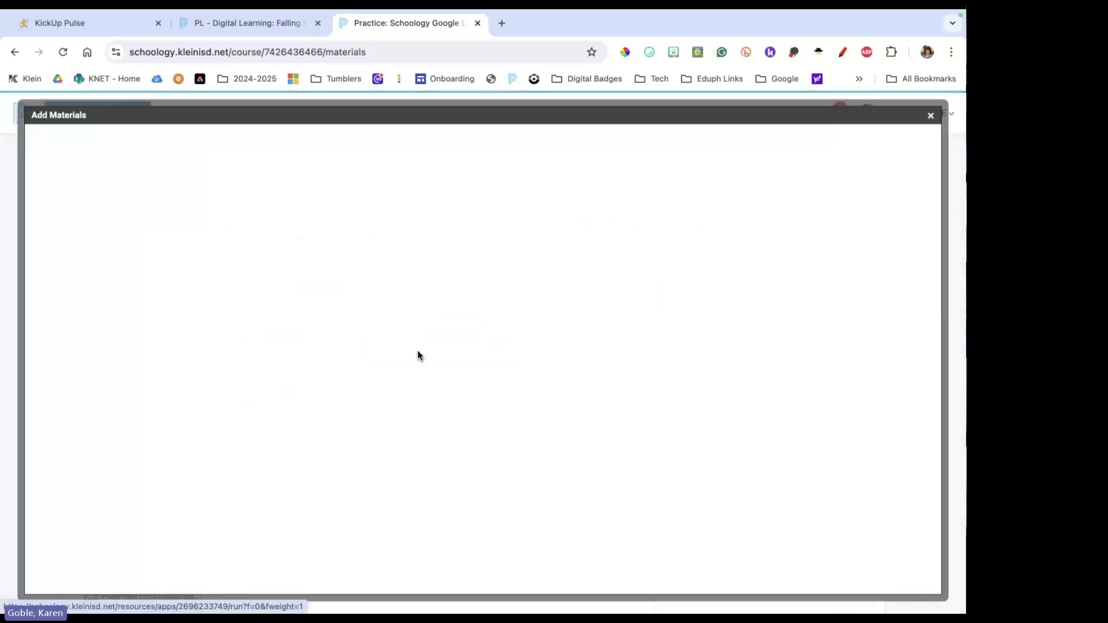
pyautogui.click(548, 368)
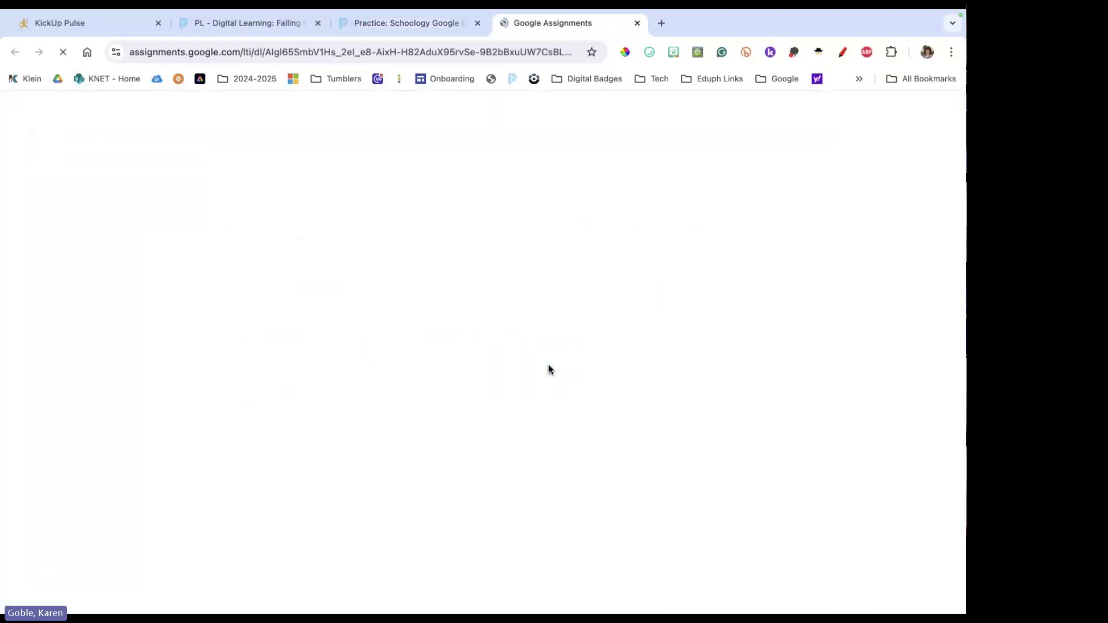
pyautogui.click(328, 321)
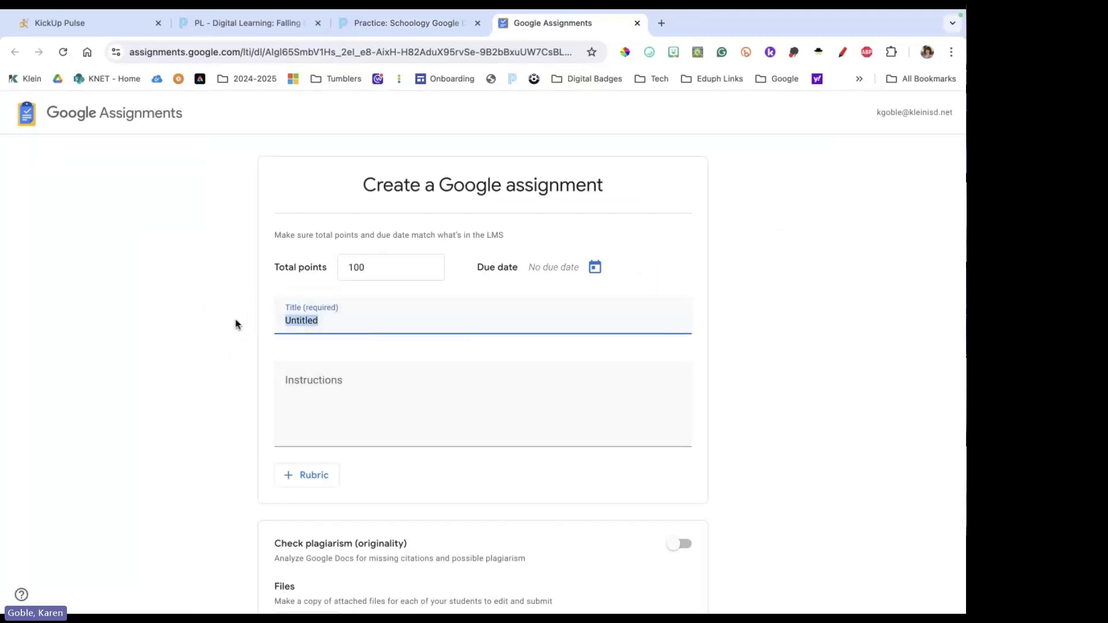
pyautogui.write('dfsdfsd')
pyautogui.scroll(-2, 635, 402)
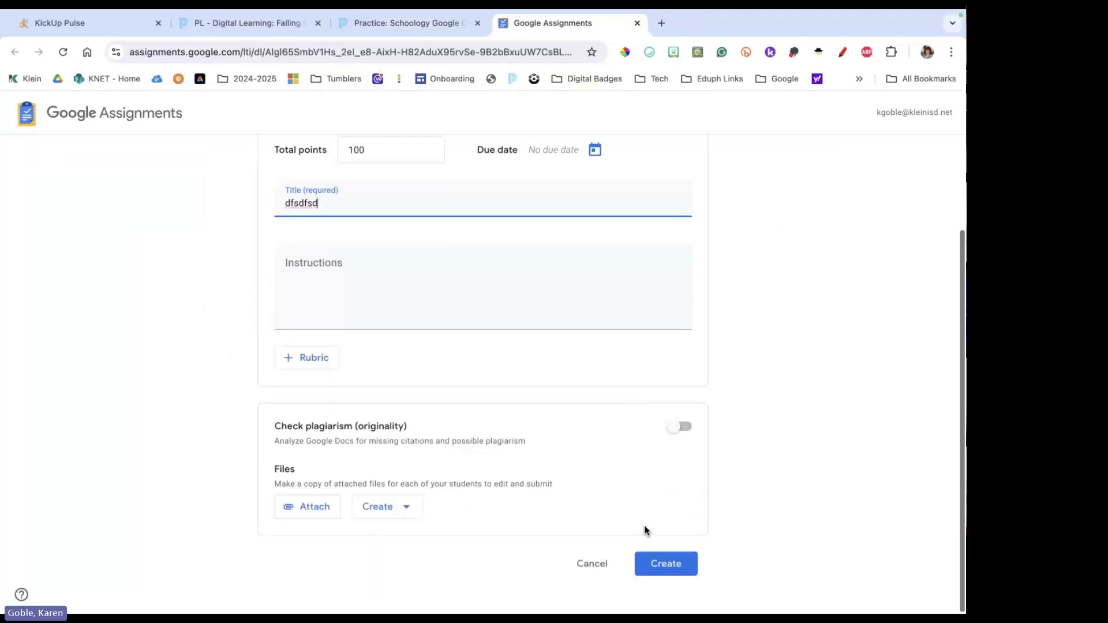
pyautogui.click(662, 569)
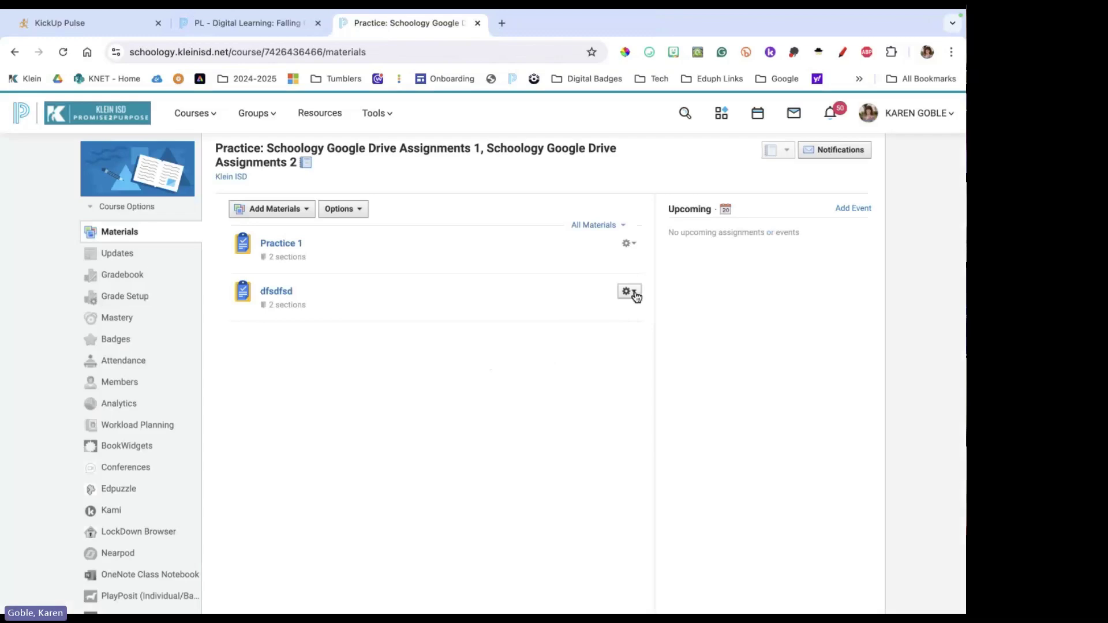
# Check how the dfsdfsd assignment opens in both course sections, and return to the course materials.
pyautogui.click(281, 292)
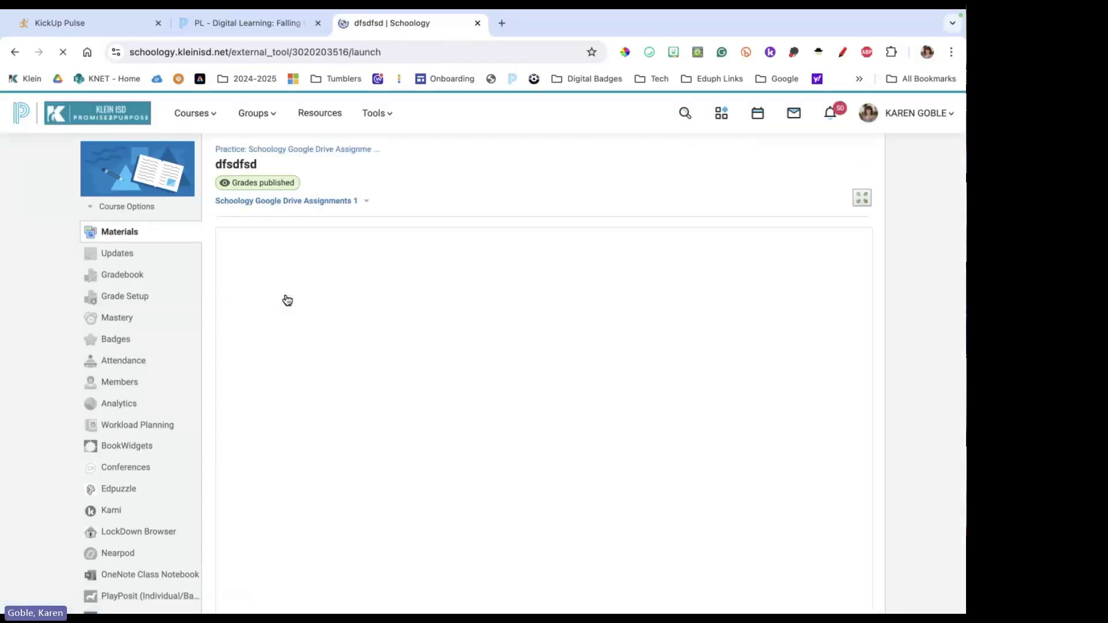
pyautogui.click(335, 201)
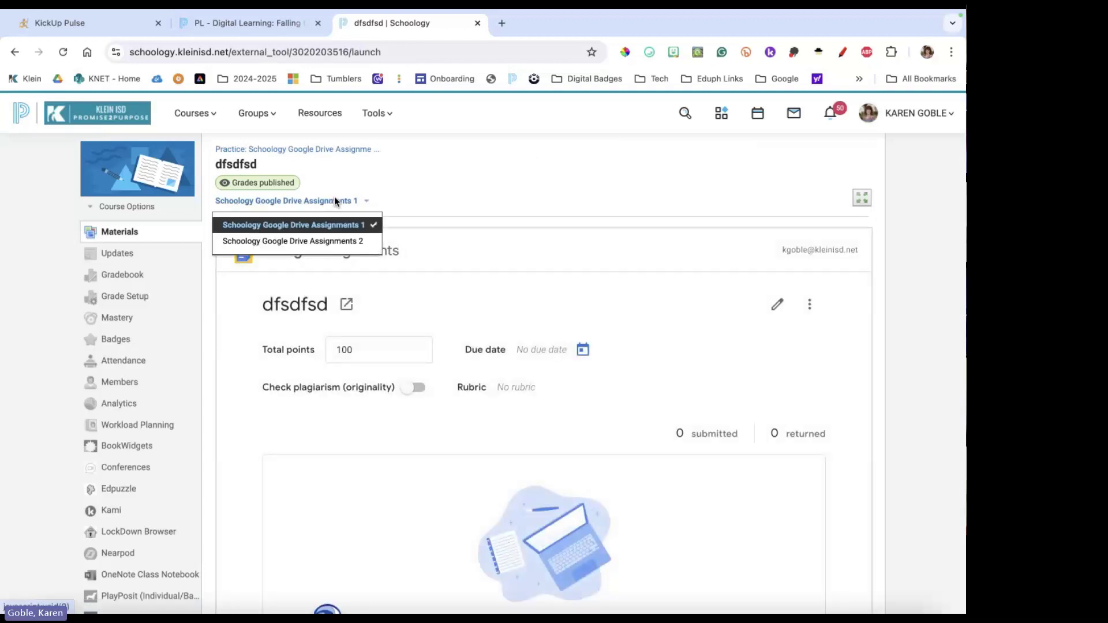
pyautogui.click(298, 242)
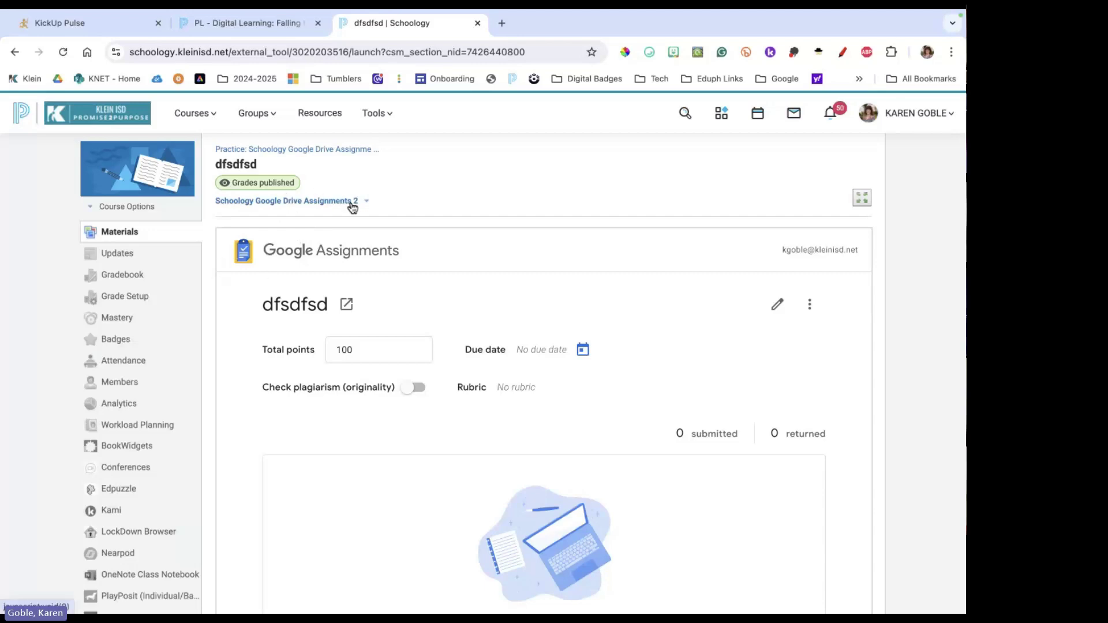
pyautogui.click(323, 202)
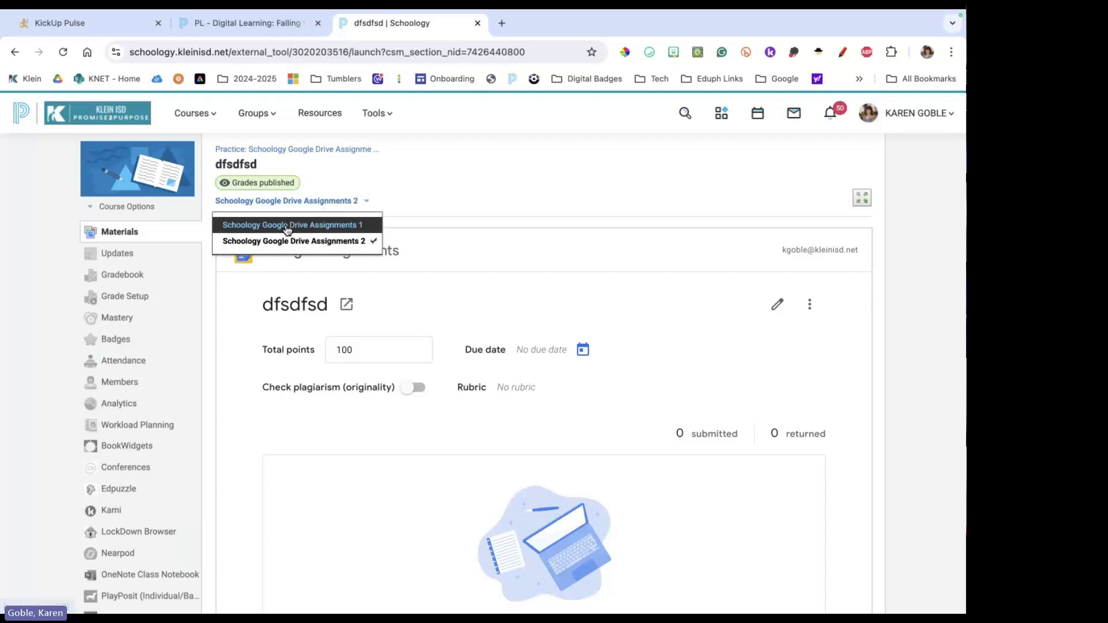
pyautogui.click(285, 224)
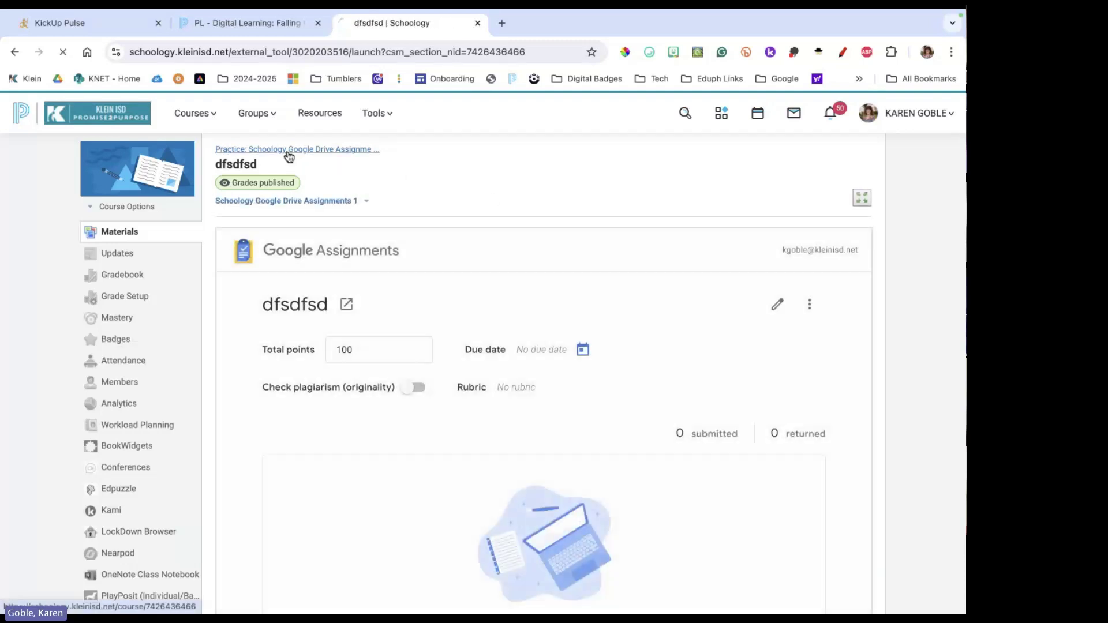
pyautogui.click(289, 151)
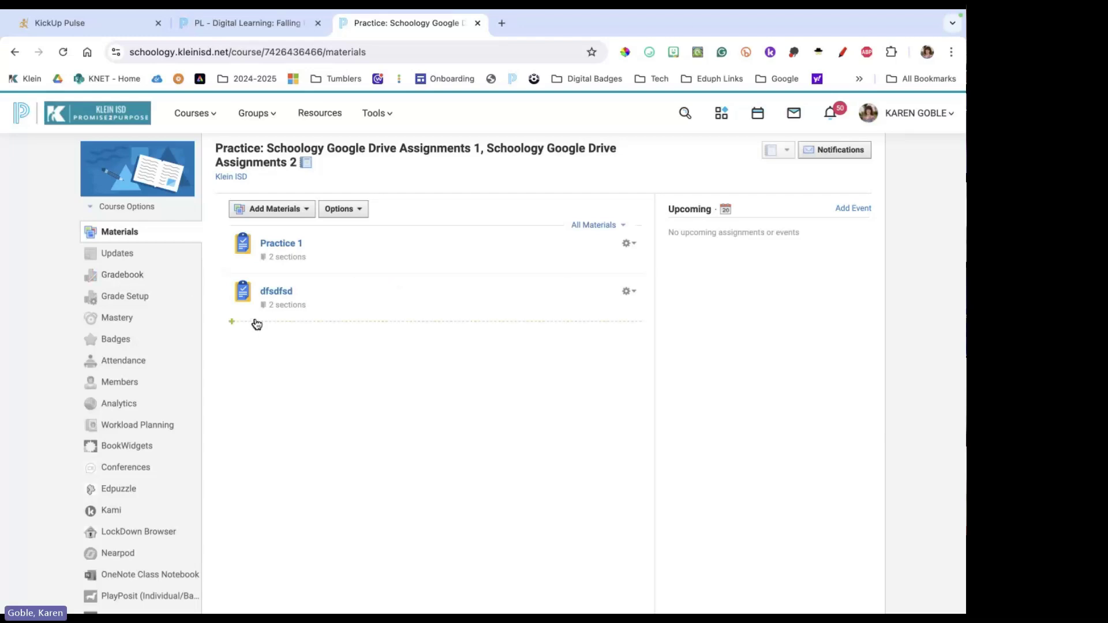
# Start another Google assignment below dfsdfsd and title it "fdfsd".
pyautogui.click(235, 323)
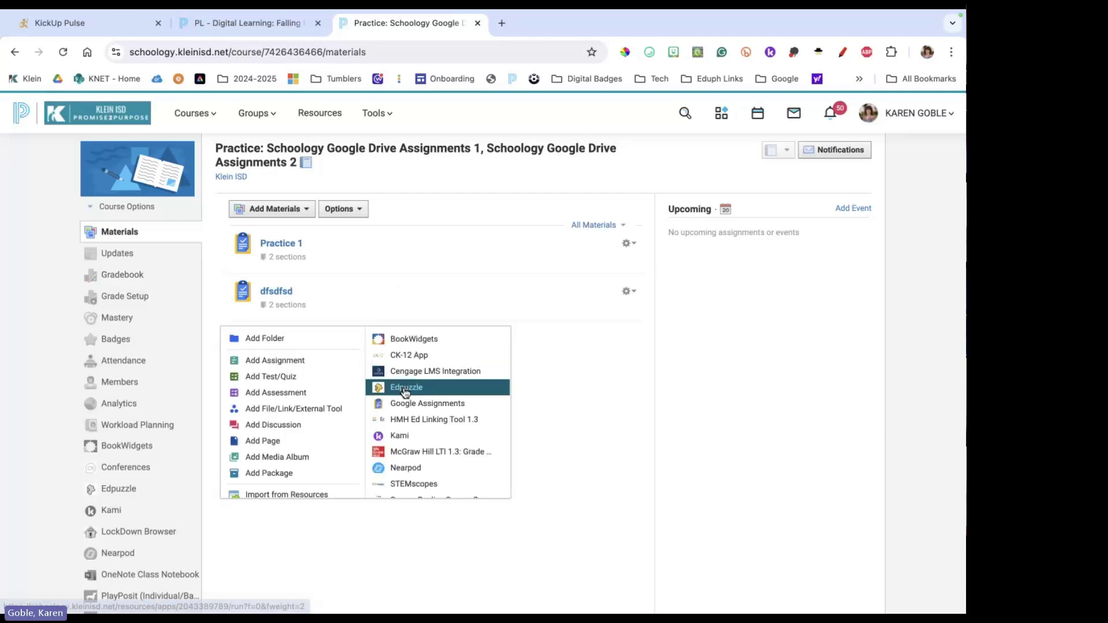
pyautogui.click(418, 404)
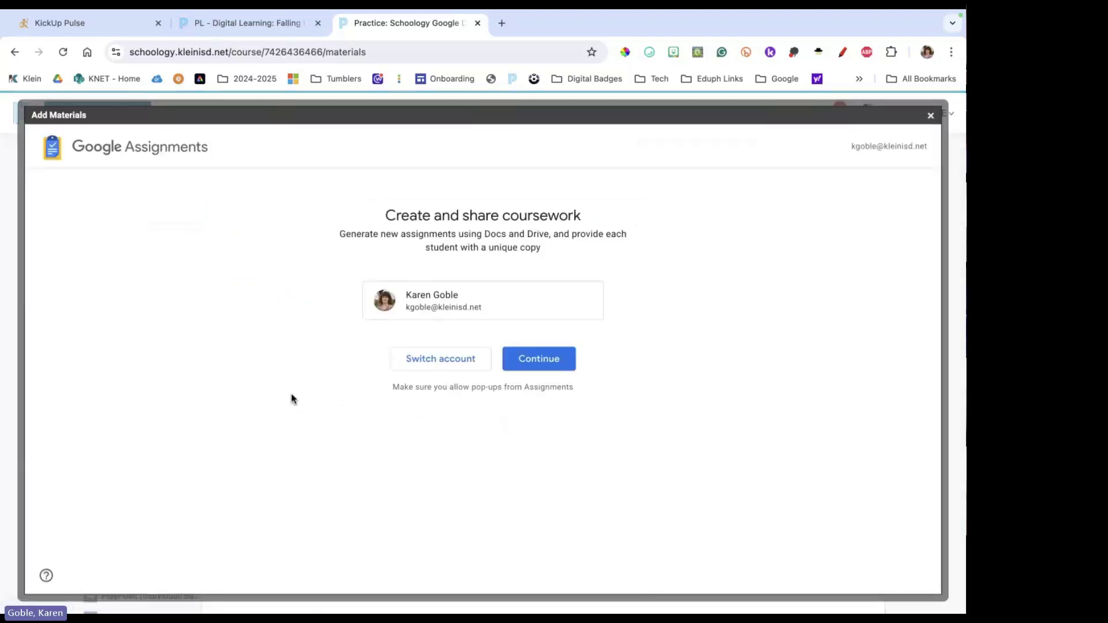
pyautogui.click(539, 360)
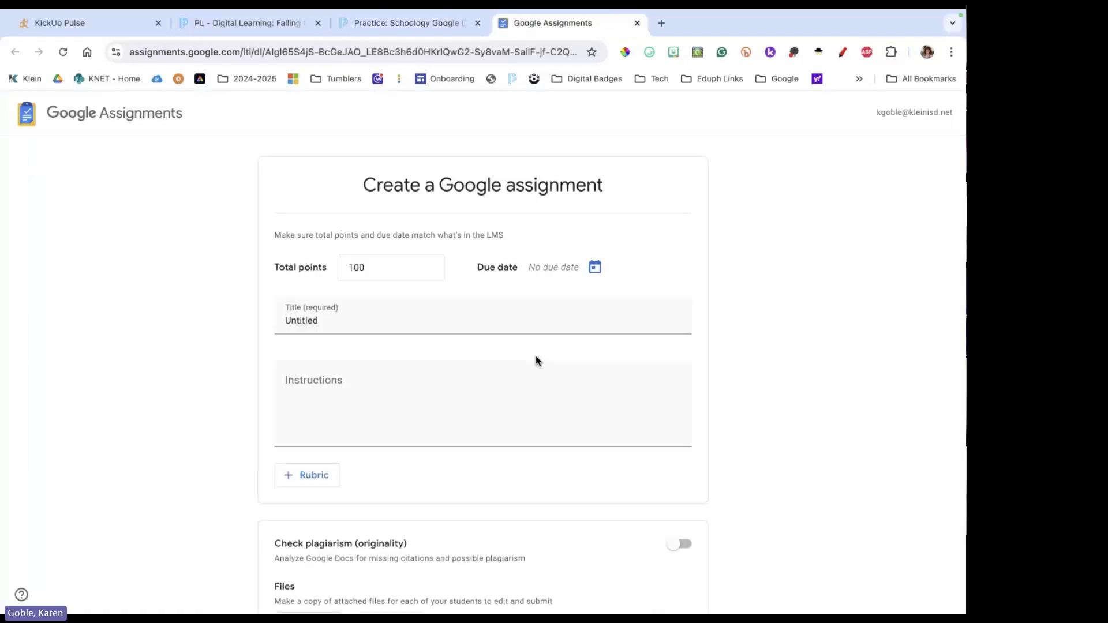
pyautogui.moveTo(336, 321); pyautogui.dragTo(264, 322)
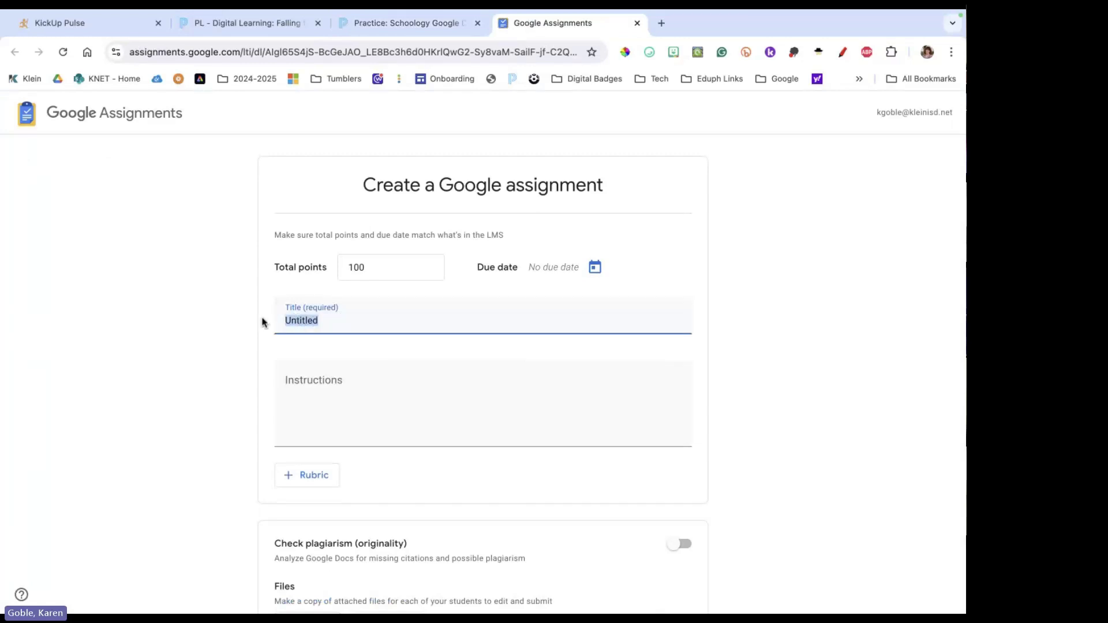
pyautogui.write('fdfsd')
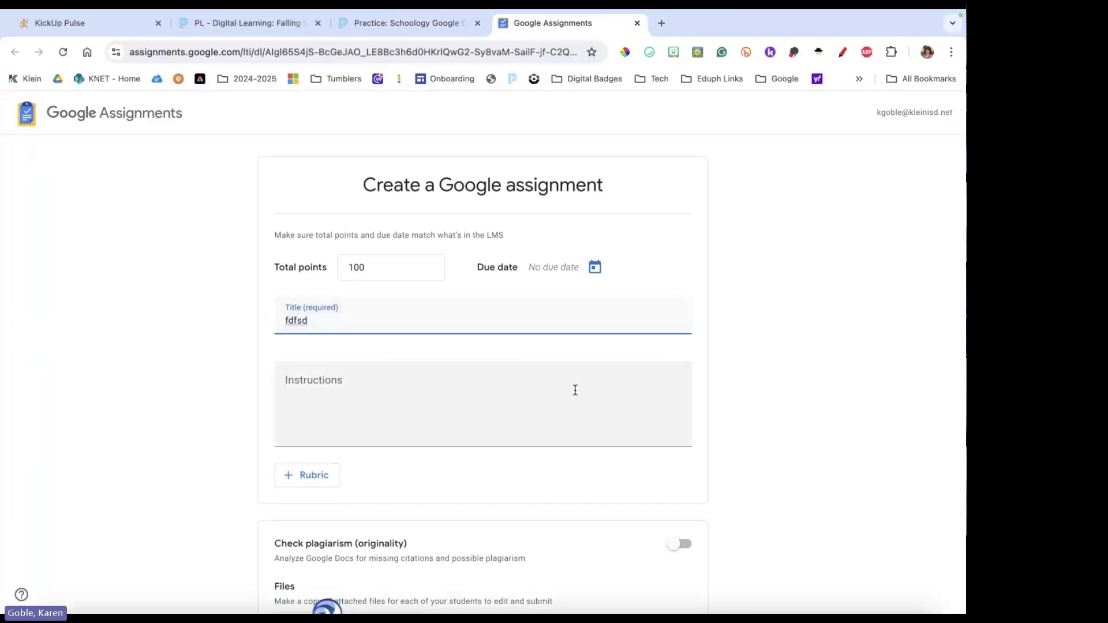
# Review the rubric options for the fdfsd assignment and start creating a new rubric.
pyautogui.scroll(-1, 592, 382)
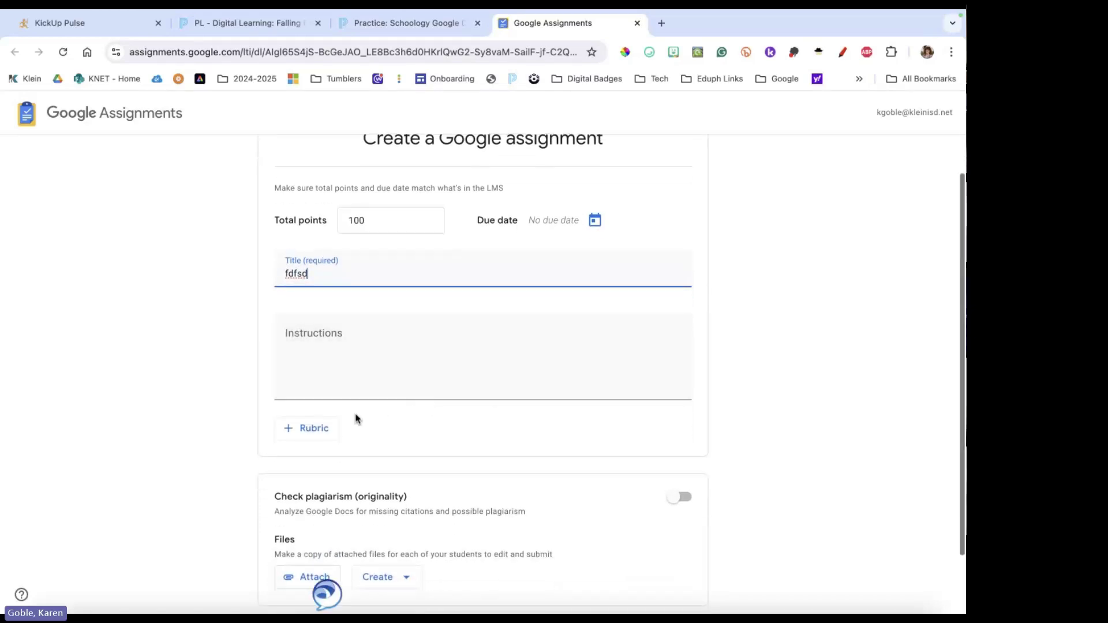
pyautogui.click(312, 428)
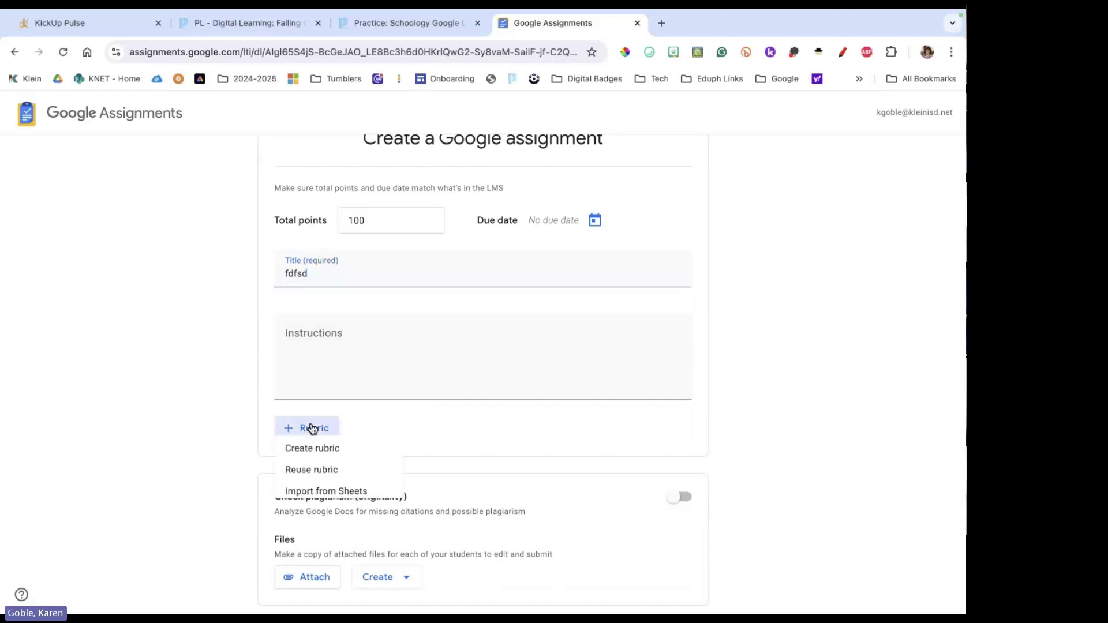
pyautogui.scroll(-1, 636, 335)
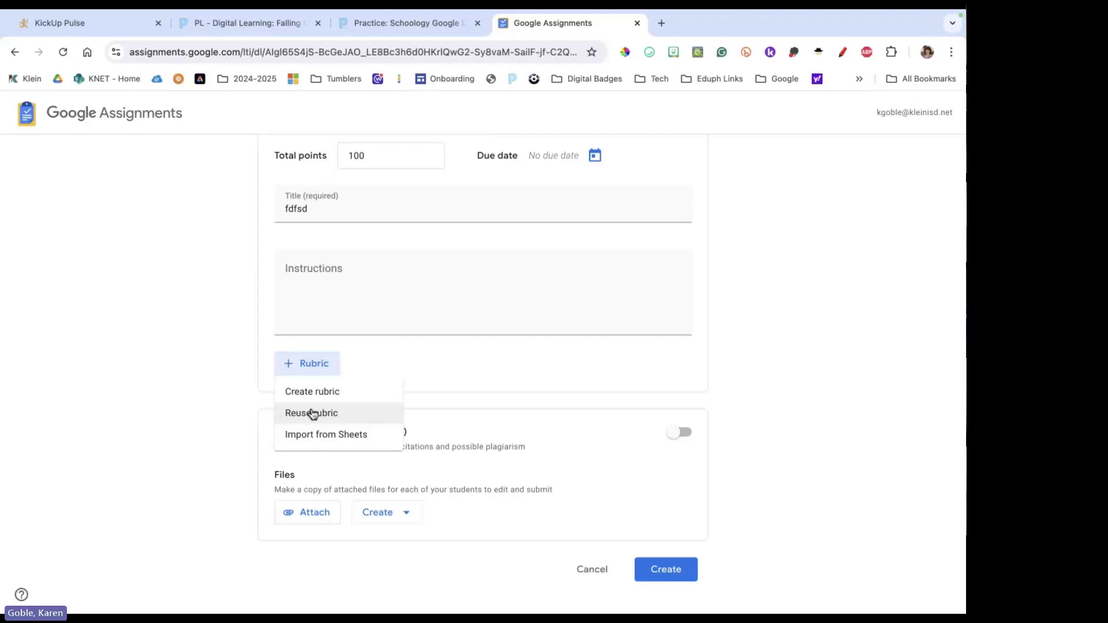
pyautogui.click(302, 393)
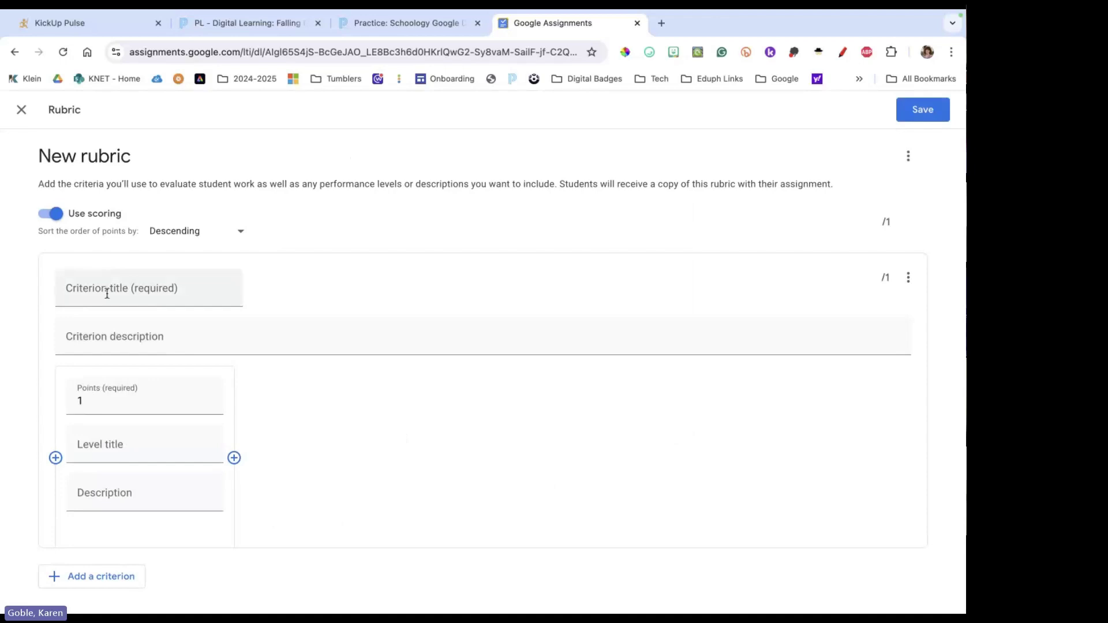
# Set the first rubric level to 5 points and title the criterion "fsdfsdfsd".
pyautogui.click(89, 400)
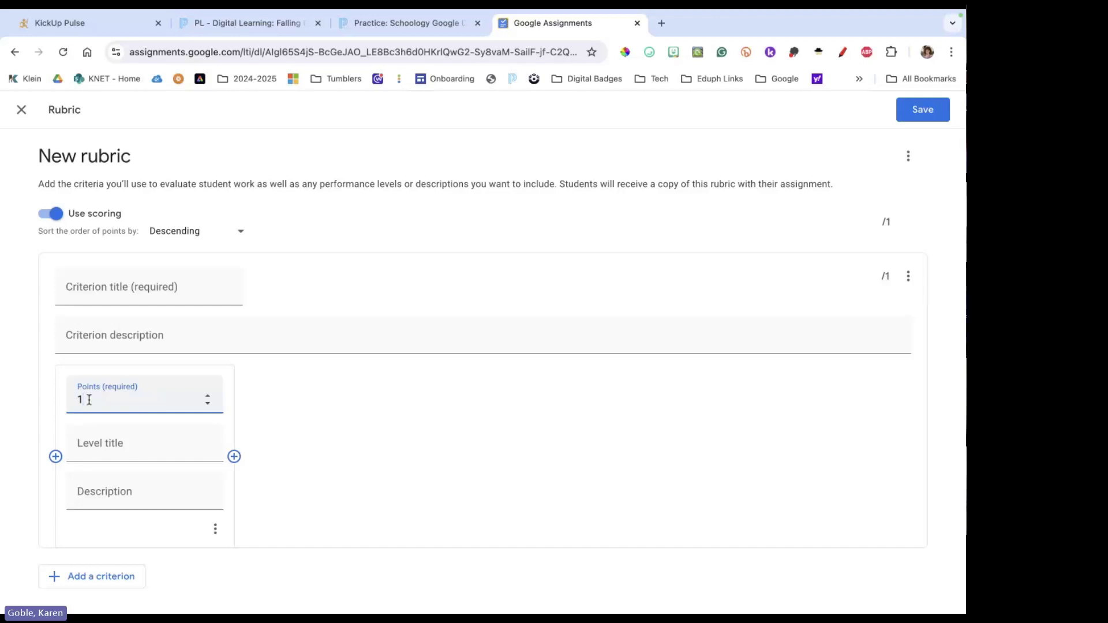
pyautogui.moveTo(89, 400); pyautogui.dragTo(64, 403)
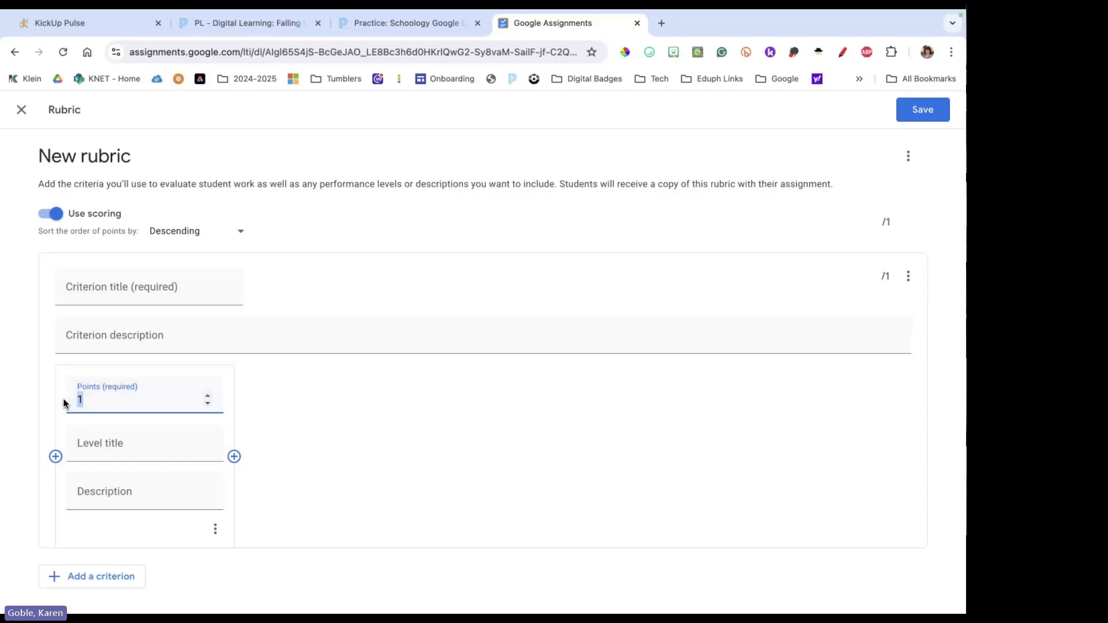
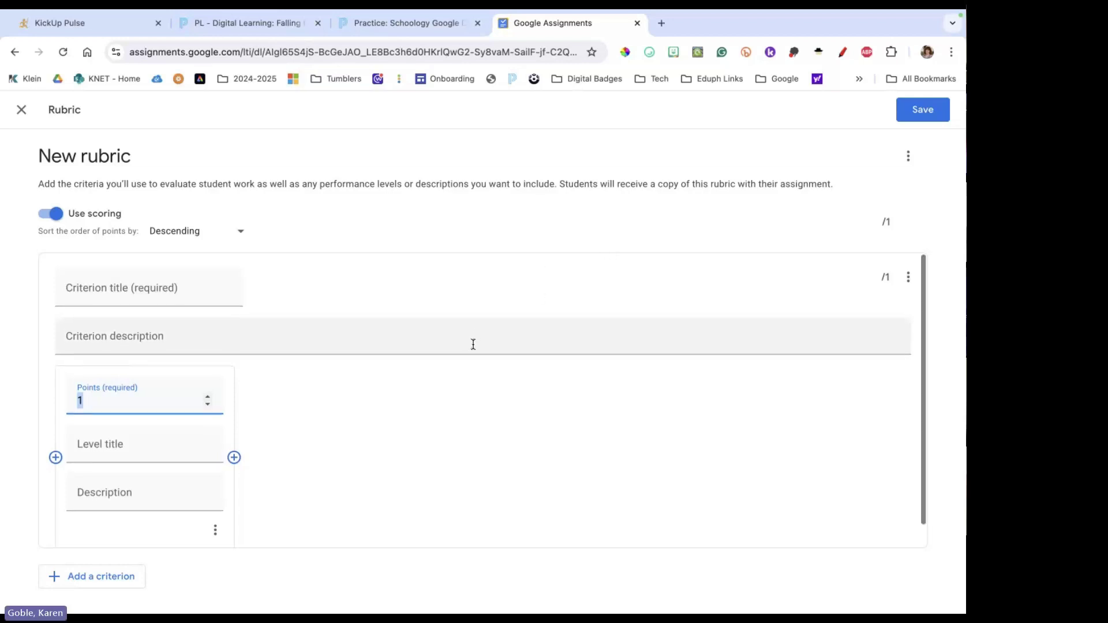
pyautogui.scroll(-1, 472, 344)
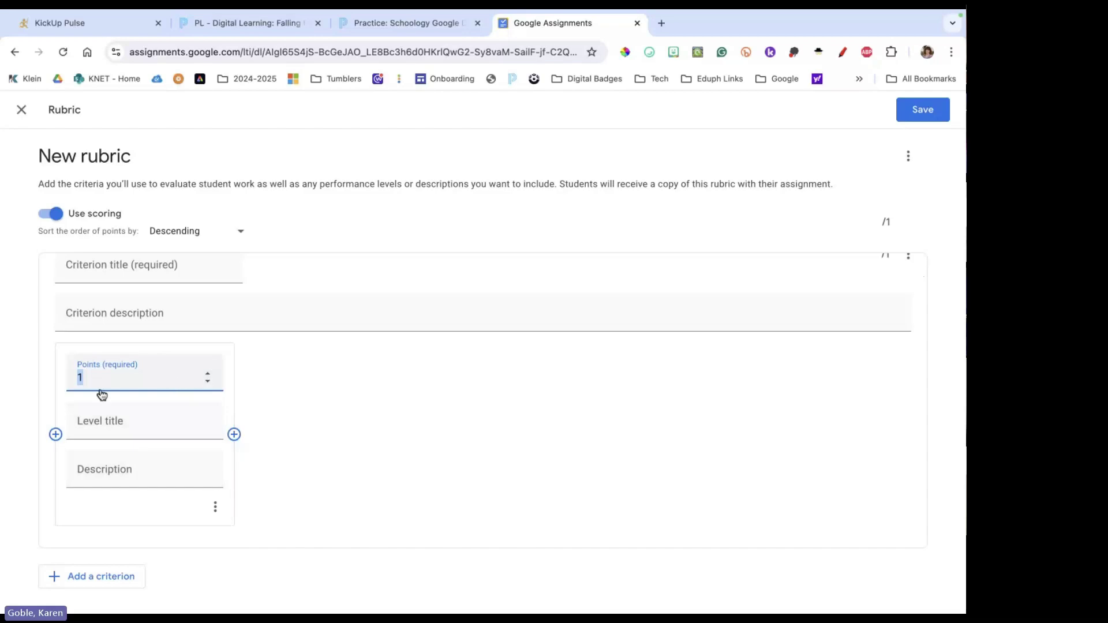
pyautogui.write('5')
pyautogui.scroll(1, 562, 427)
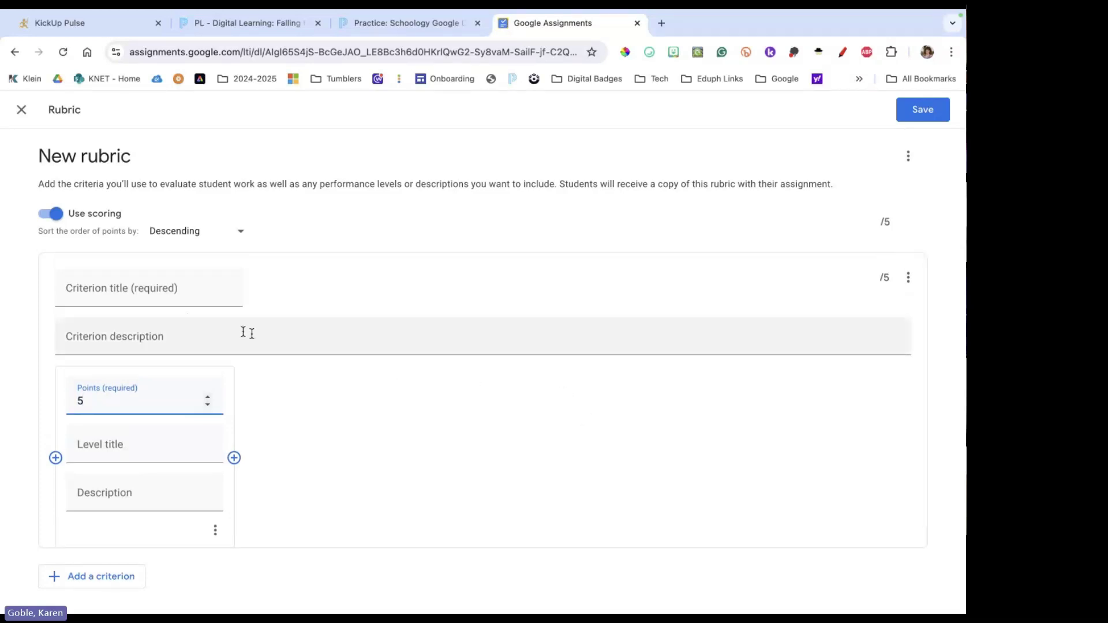
pyautogui.click(116, 283)
pyautogui.write('fsdfsdfsd')
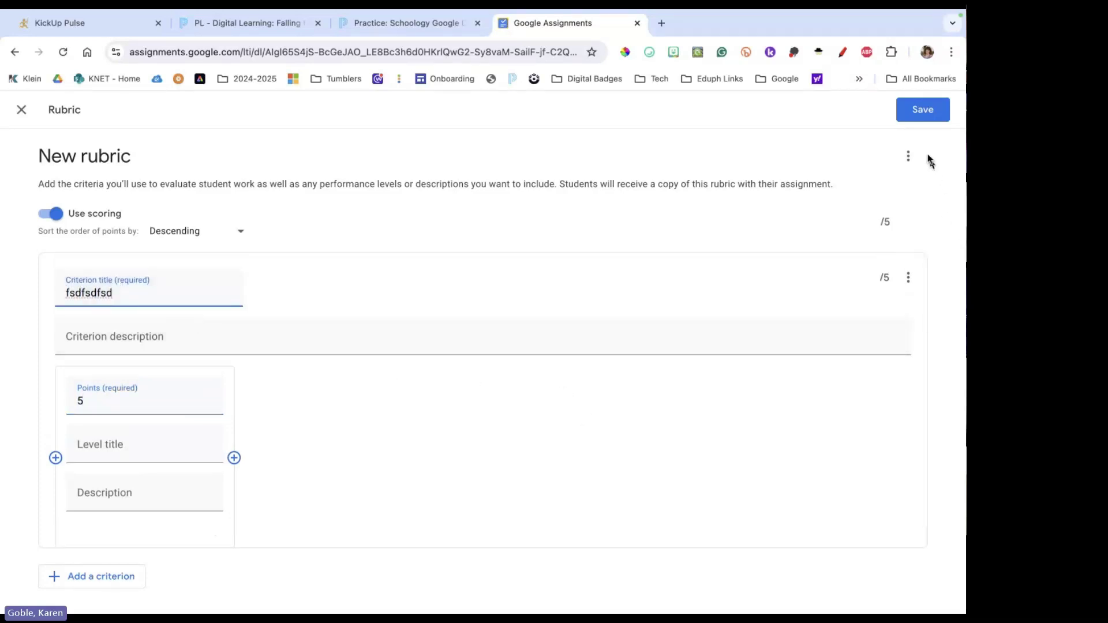
# Save the rubric, create the fdfsd assignment, and open it from the course materials.
pyautogui.click(923, 110)
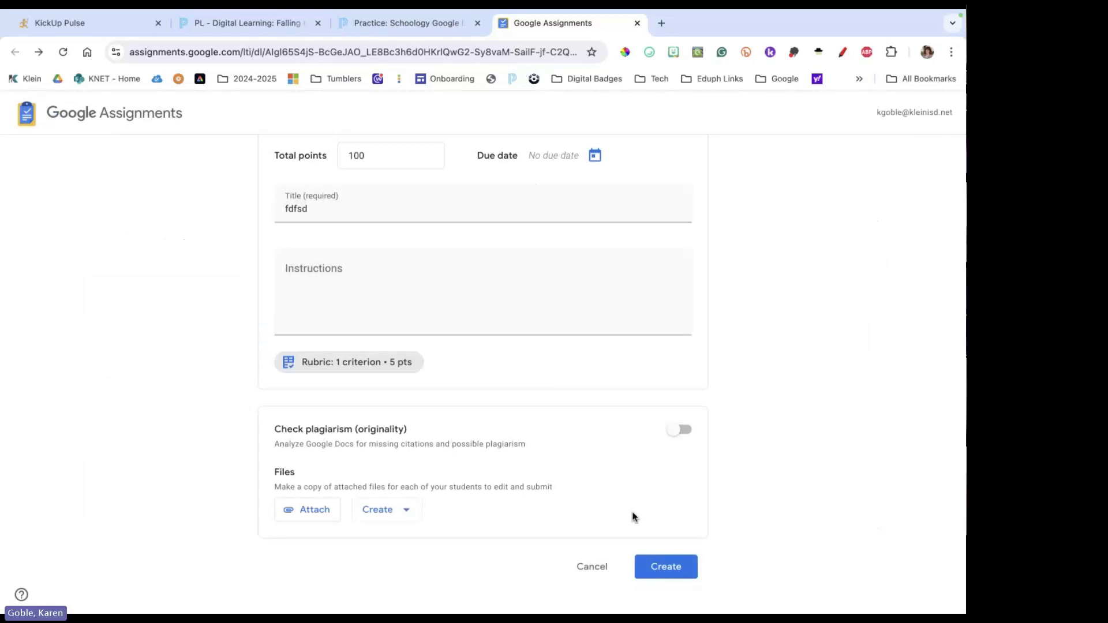
pyautogui.click(666, 567)
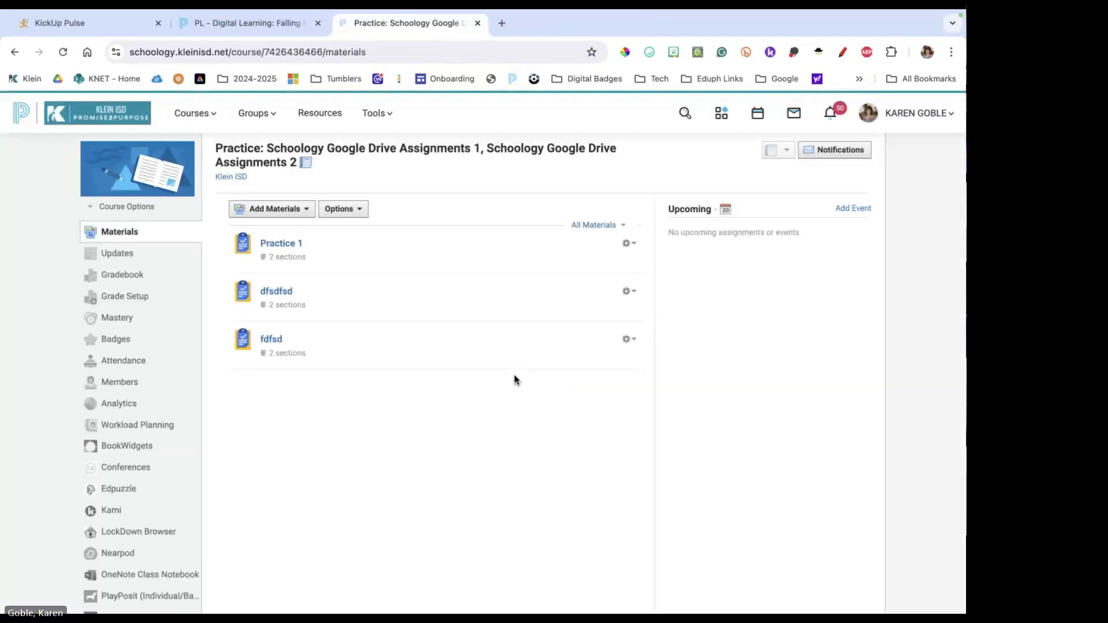
pyautogui.click(274, 338)
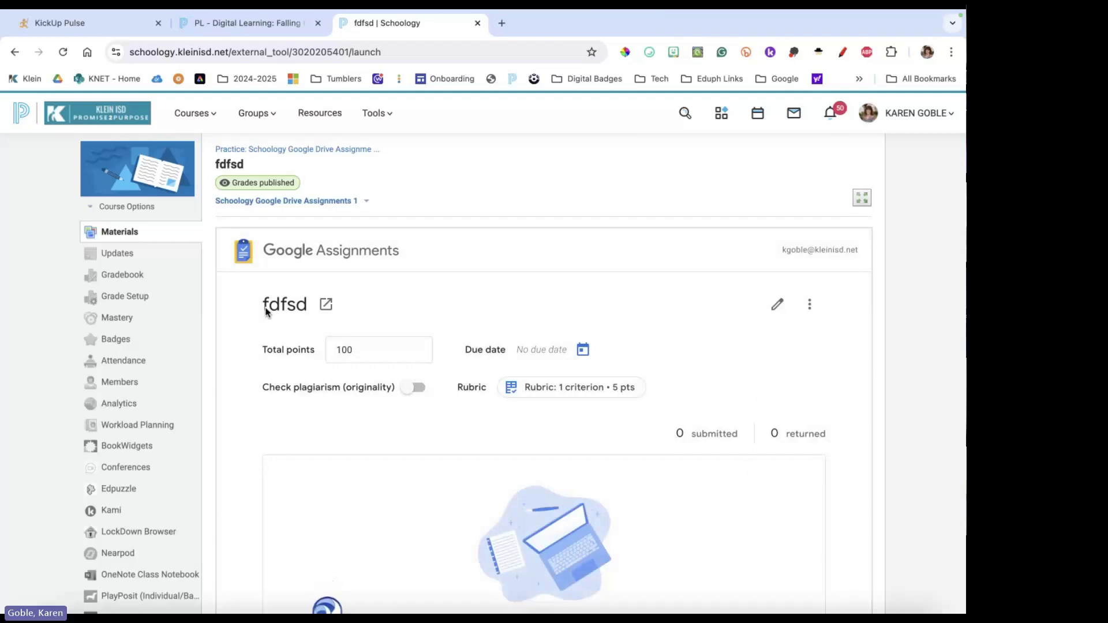
# Open the first submitted student work for the Trangrams assignment in the PL - Digital Learning course's Google Drive Assignments folder.
pyautogui.click(247, 29)
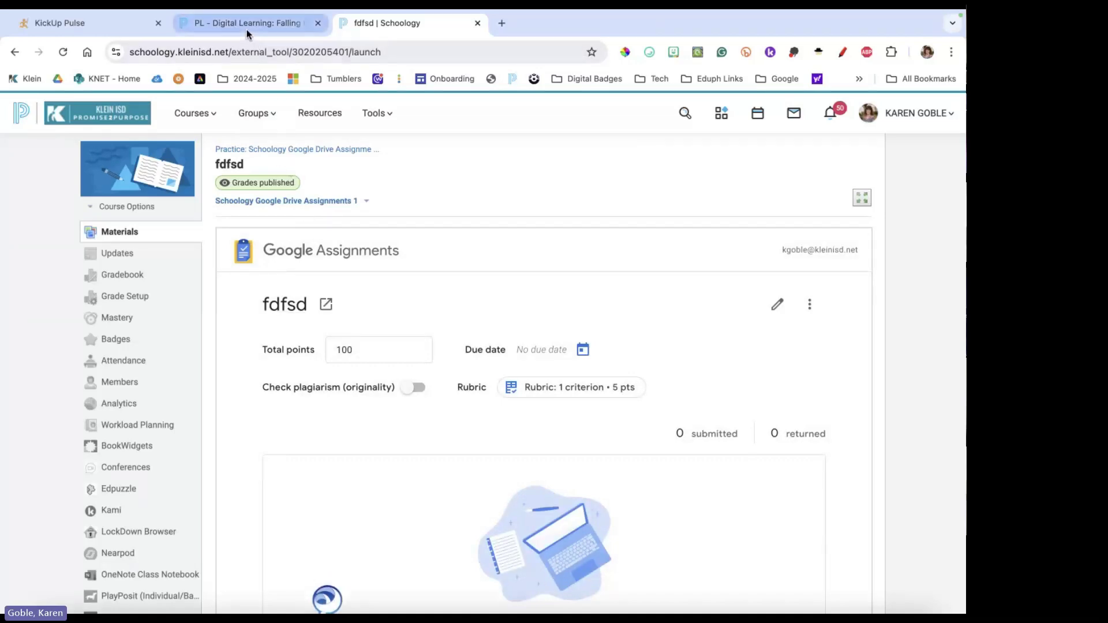
pyautogui.scroll(-4, 240, 376)
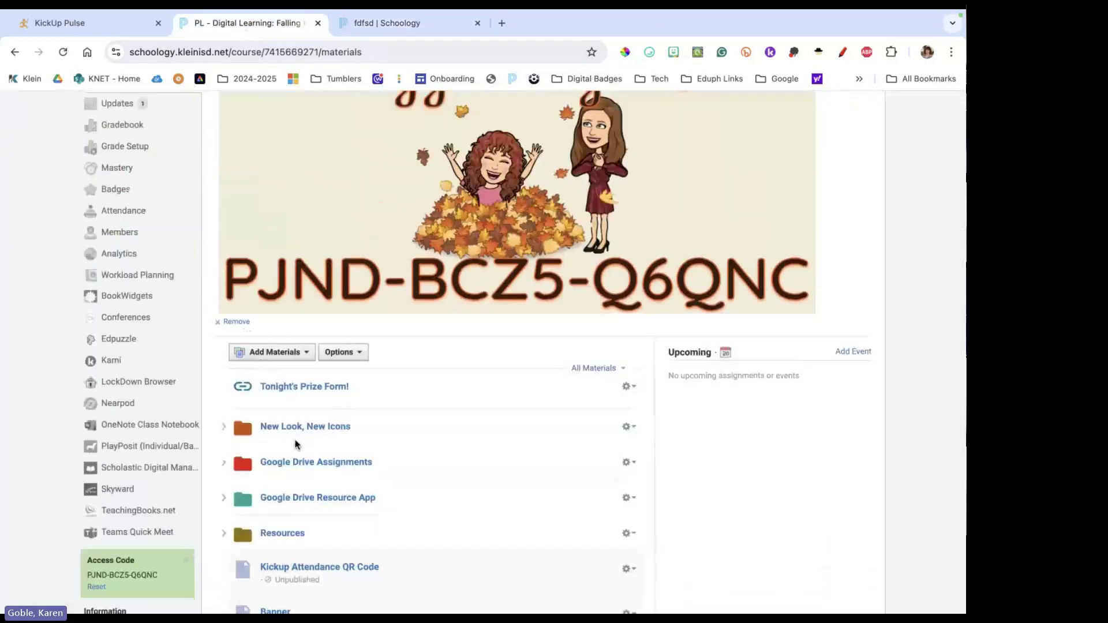
pyautogui.click(300, 462)
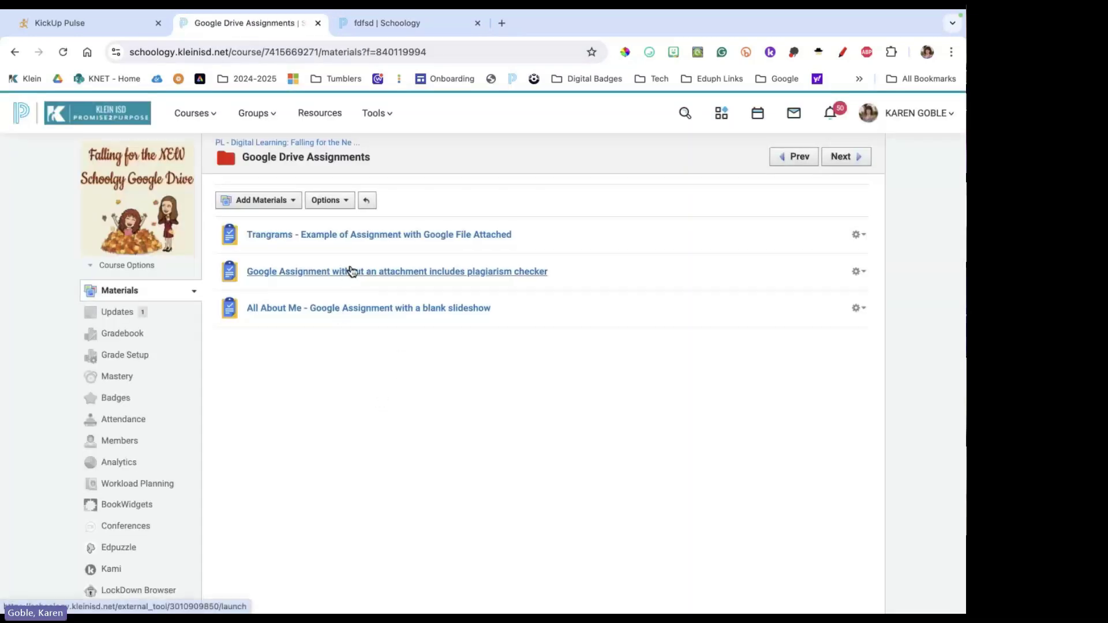
pyautogui.click(356, 236)
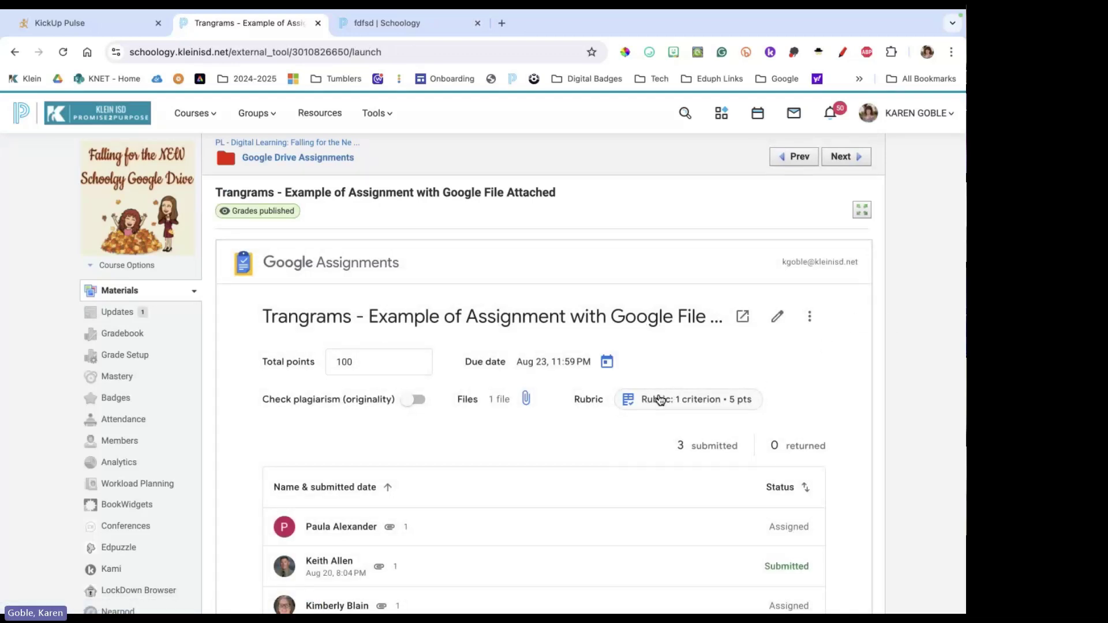
pyautogui.scroll(-2, 479, 455)
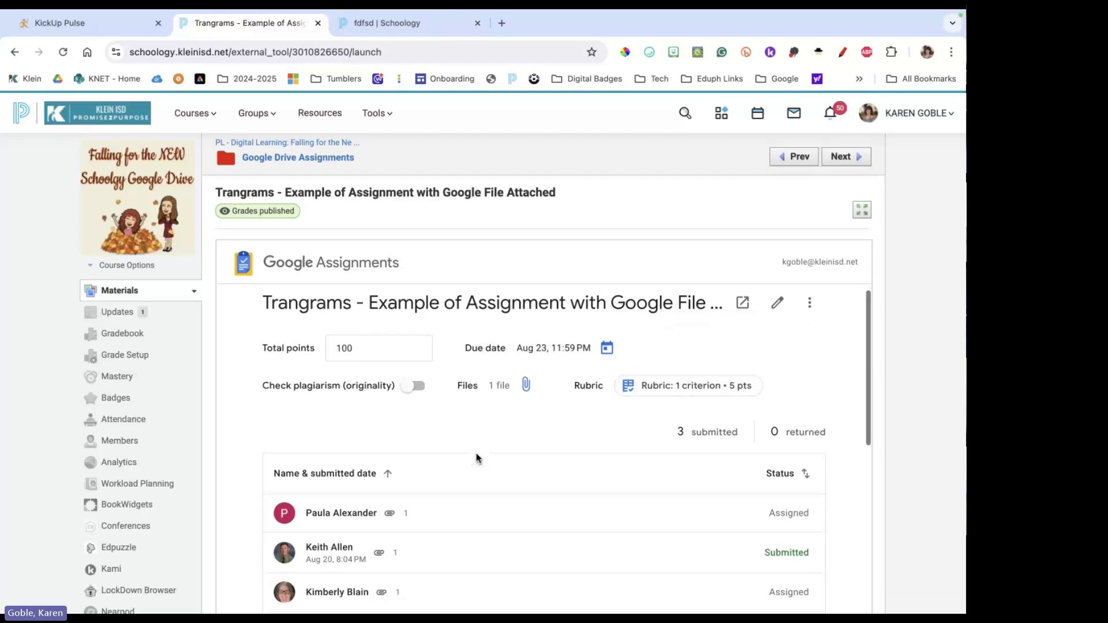
pyautogui.scroll(-2, 474, 430)
pyautogui.click(454, 403)
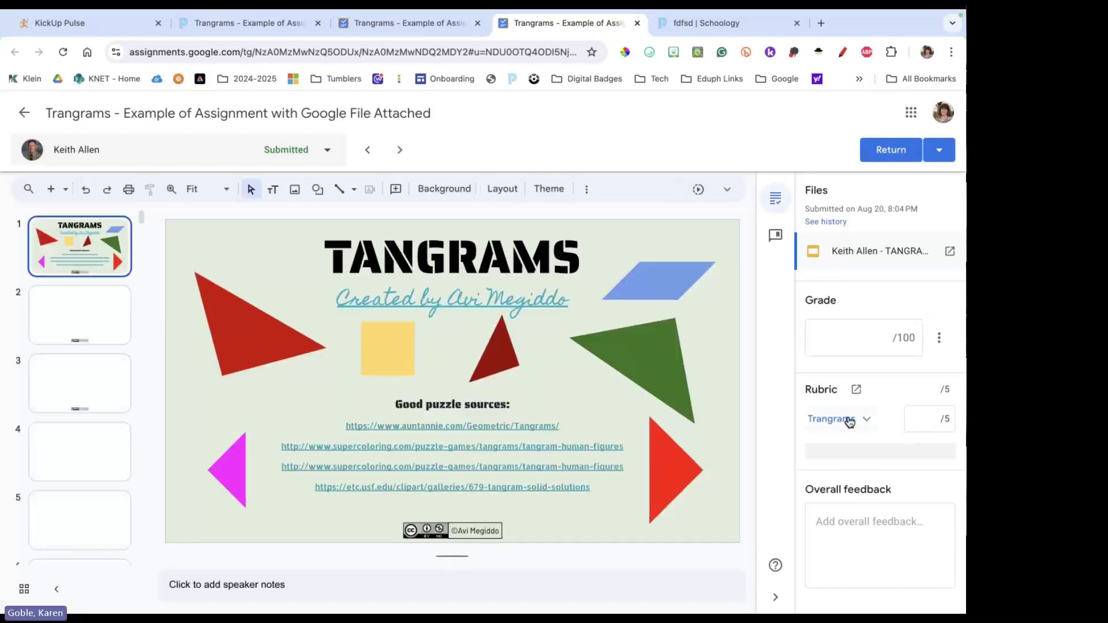
# Examine the full Trangrams rubric on its own page, collapsing and expanding its criterion, and close that page.
pyautogui.click(857, 390)
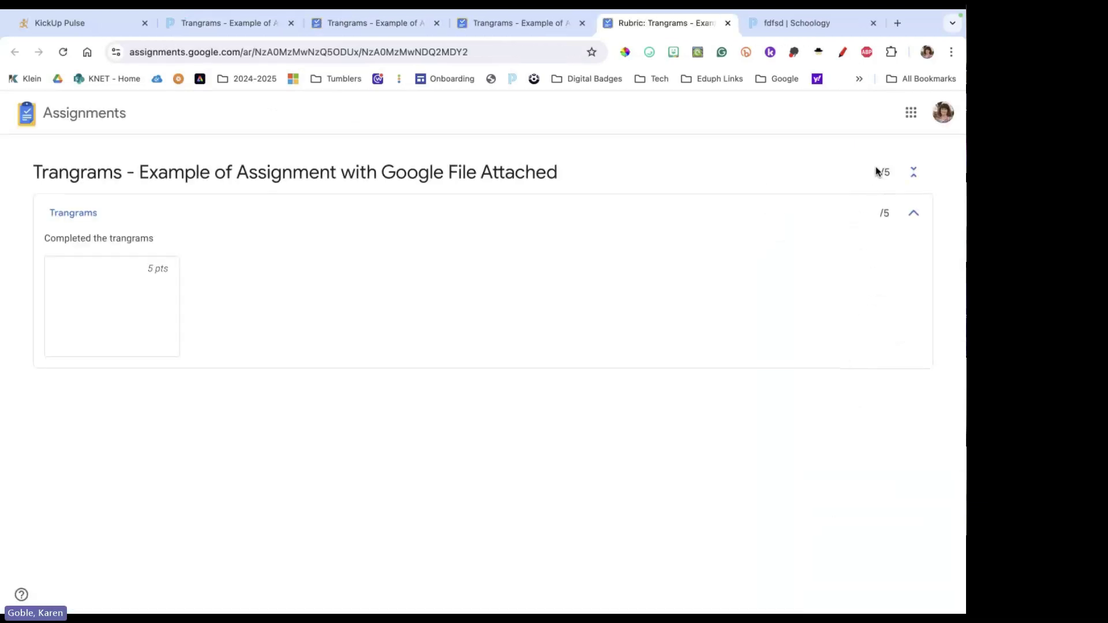
pyautogui.click(911, 213)
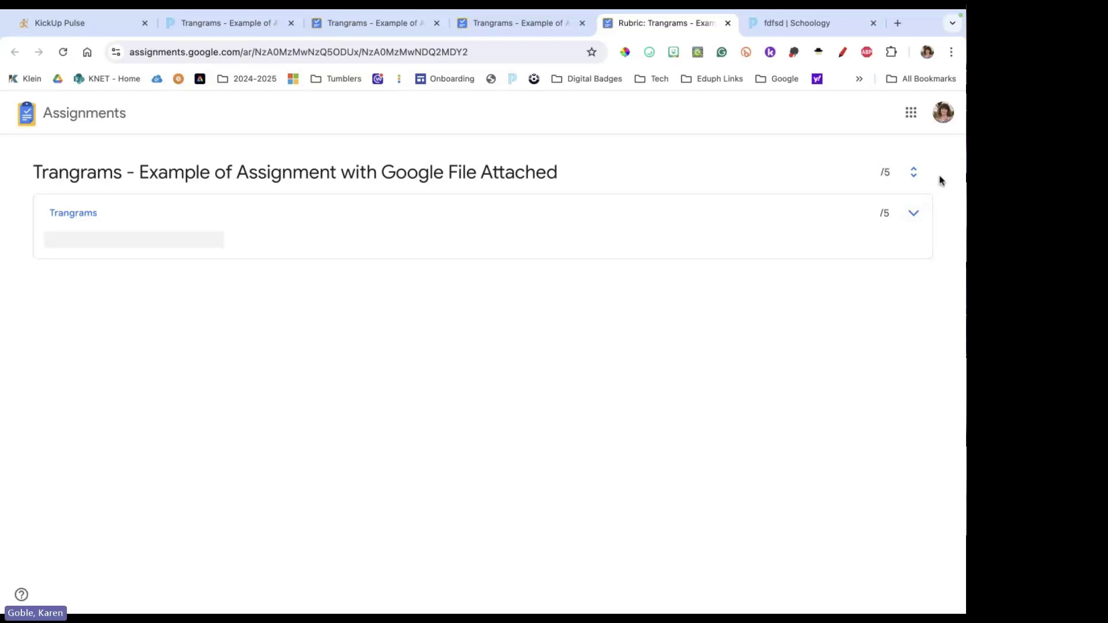
pyautogui.click(913, 172)
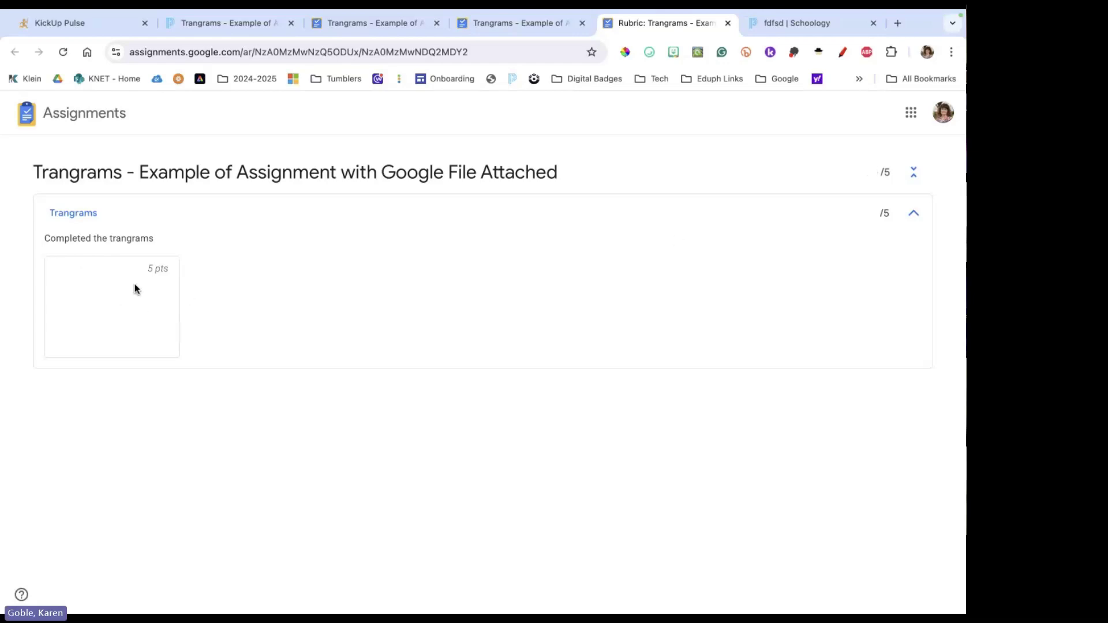
pyautogui.click(914, 214)
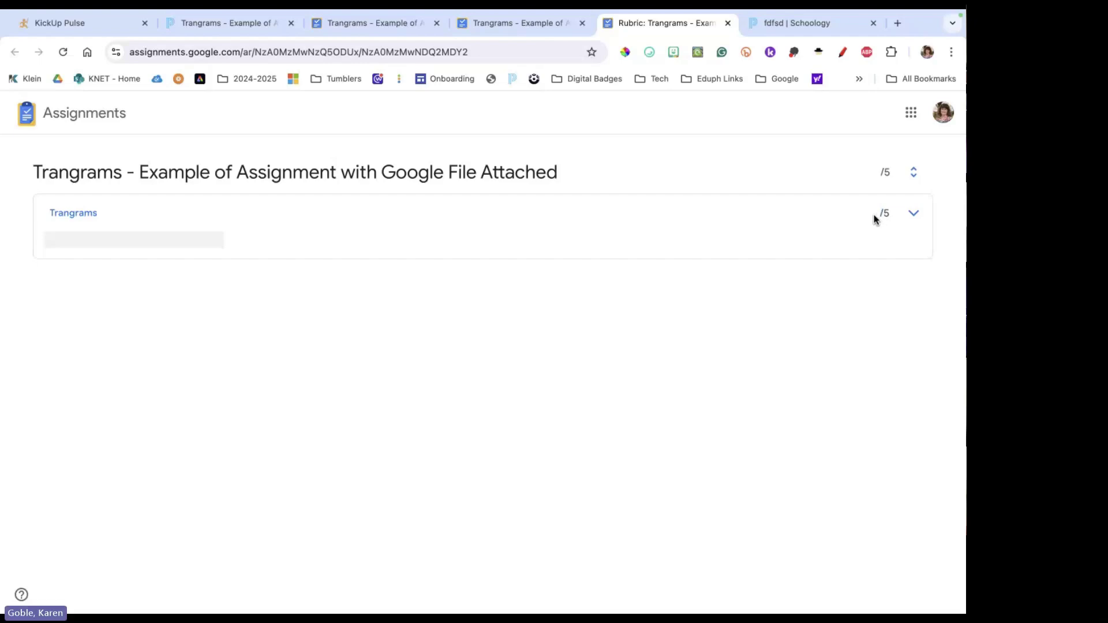
pyautogui.click(914, 173)
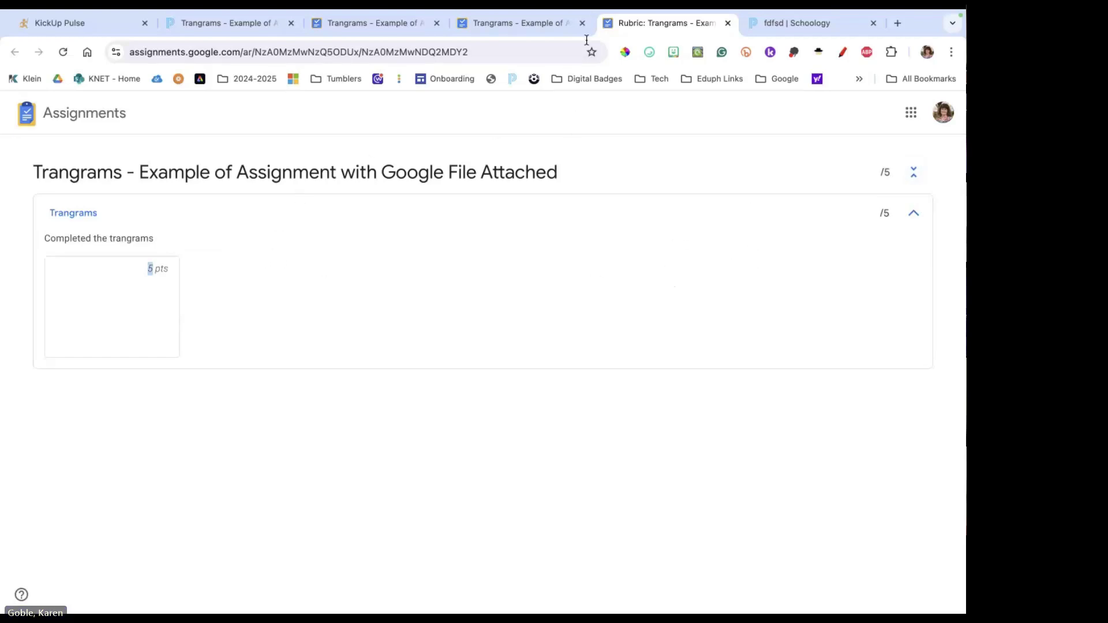
pyautogui.click(727, 23)
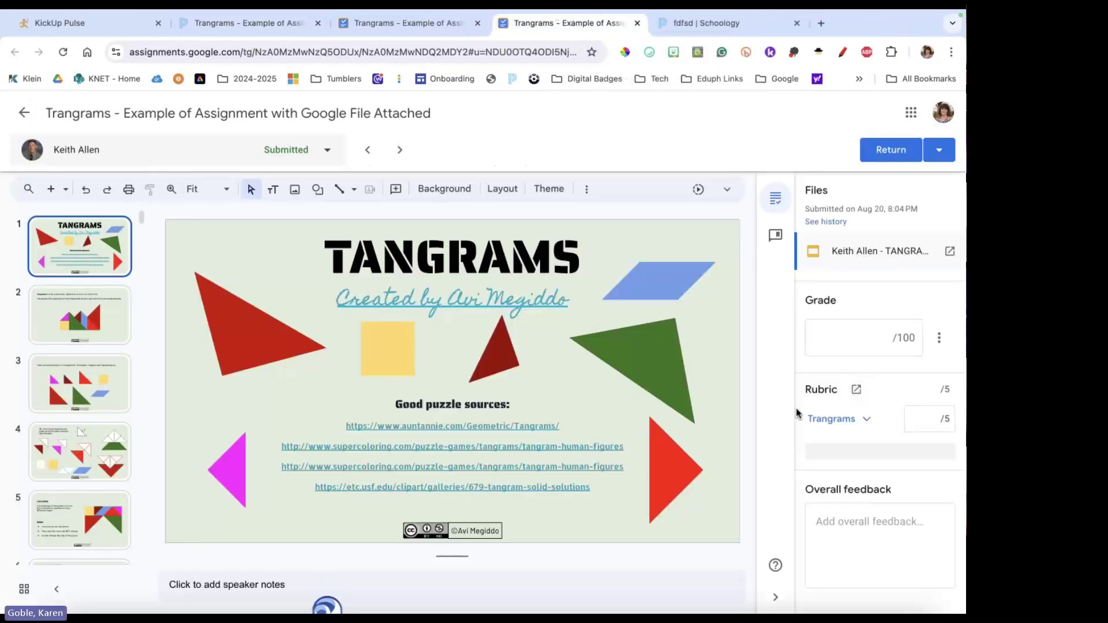
# Score the student's submission 5 out of 5 on the Trangrams rubric criterion and return to the assignment overview.
pyautogui.click(929, 418)
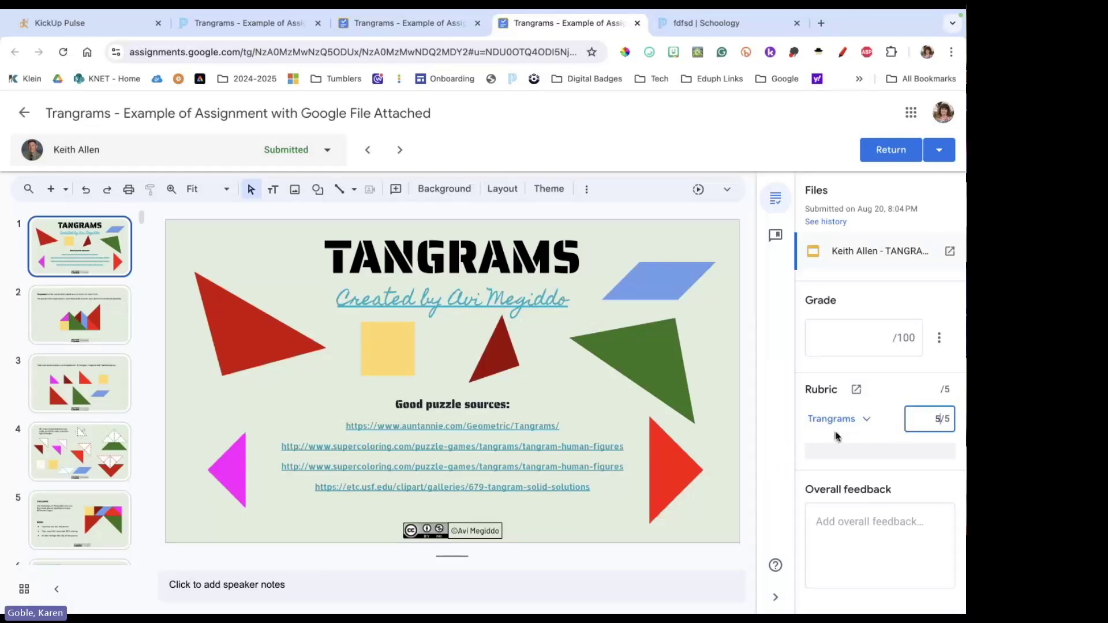
pyautogui.click(905, 385)
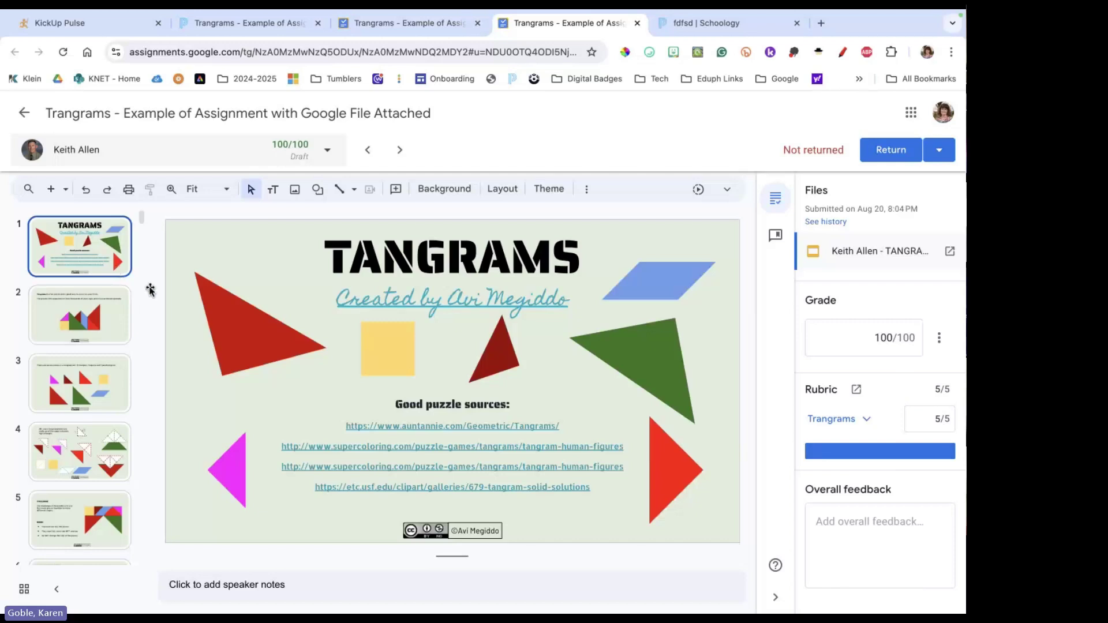
pyautogui.click(24, 111)
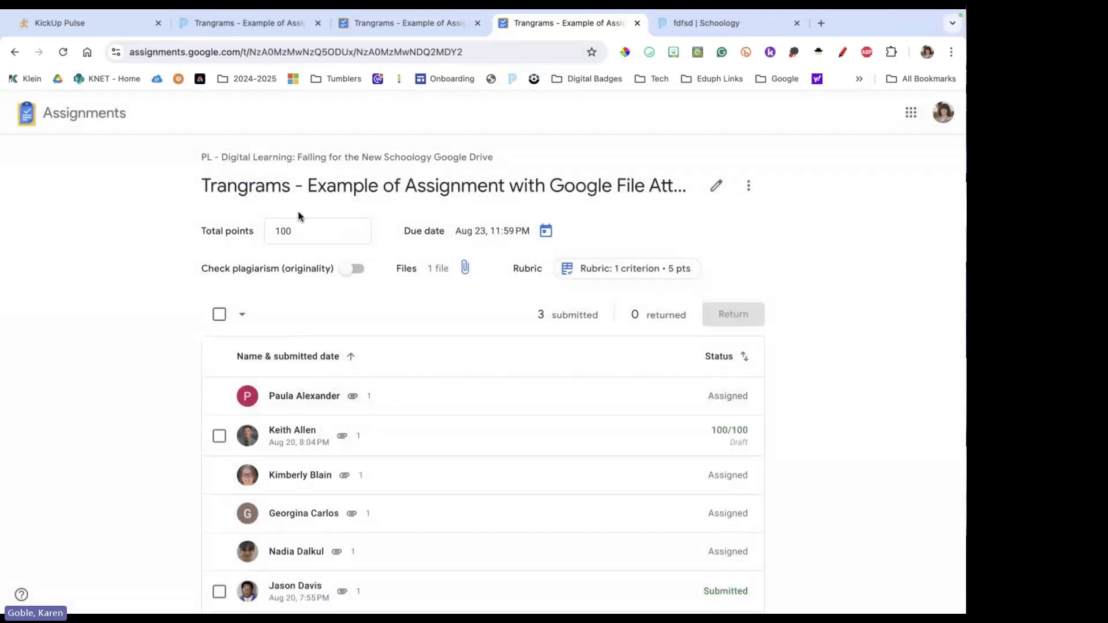
# Check the PL - Digital Learning course's gradebook for the Trangrams grade and look at the grading period choices.
pyautogui.click(279, 22)
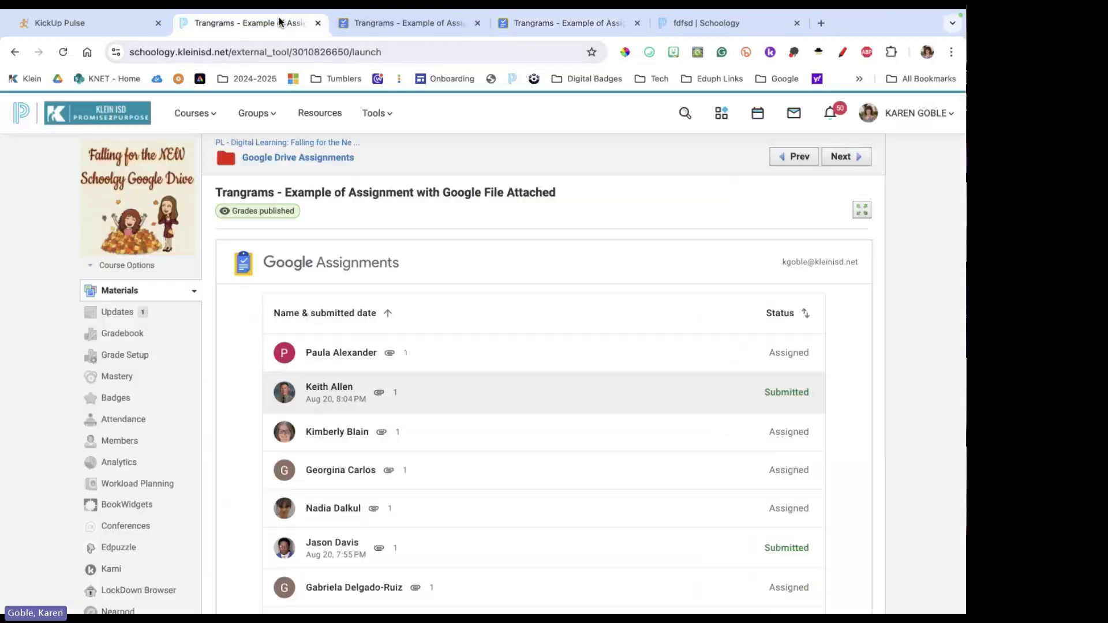
pyautogui.click(123, 335)
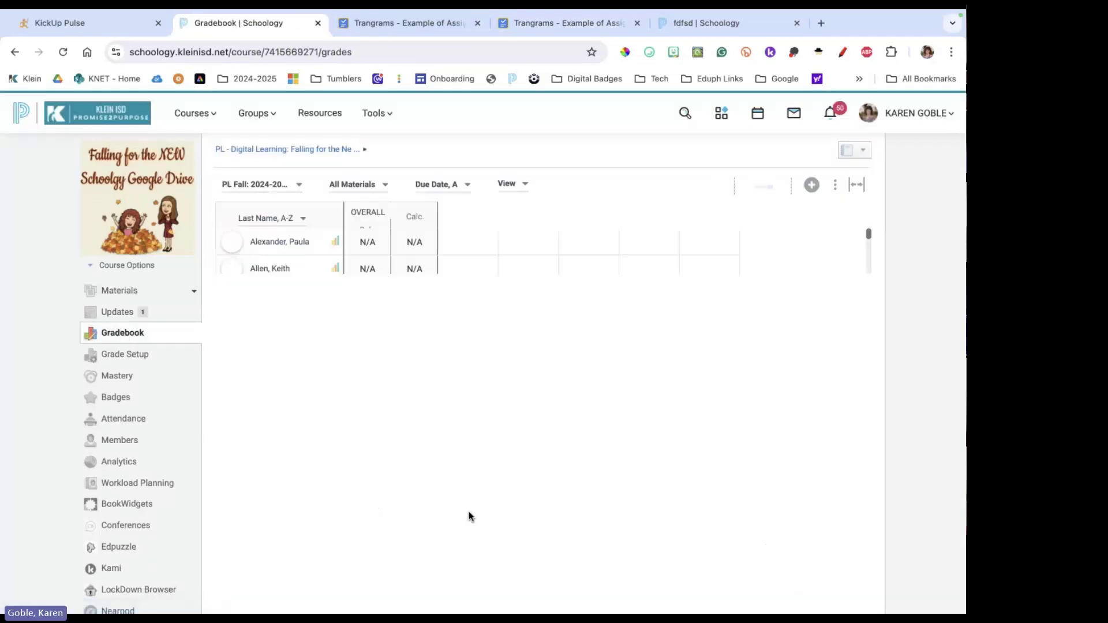
pyautogui.scroll(-10, 573, 383)
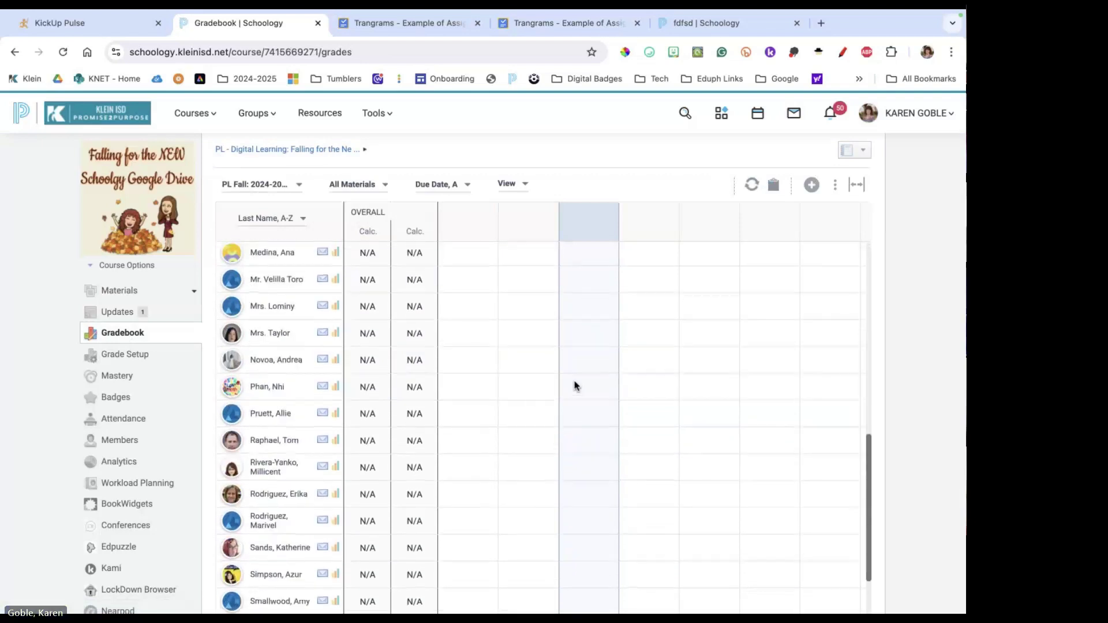
pyautogui.scroll(10, 532, 418)
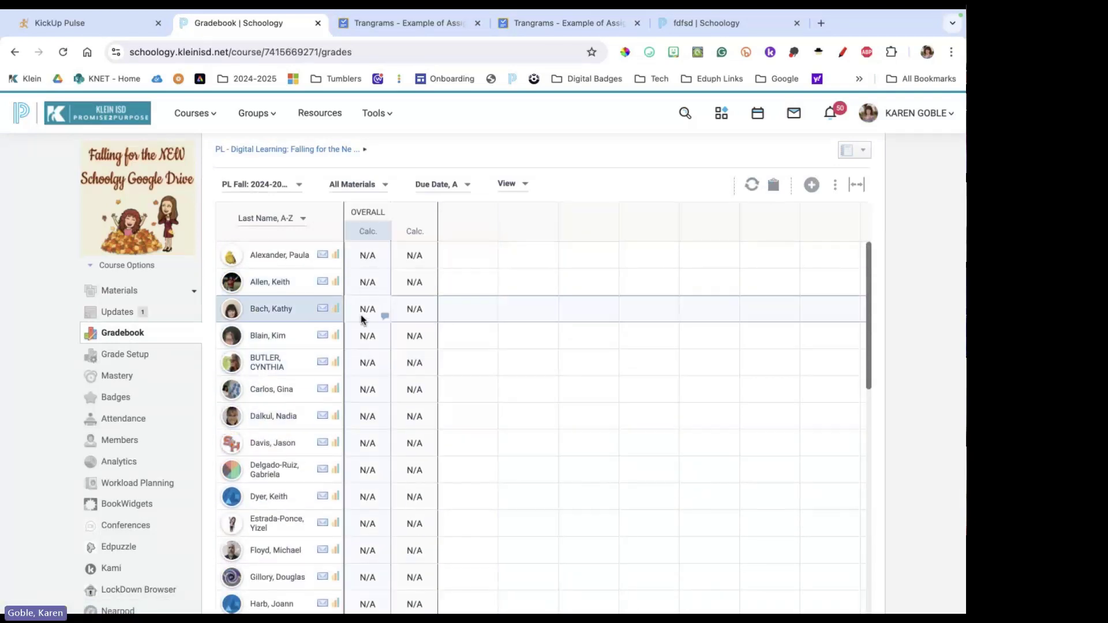
pyautogui.click(279, 186)
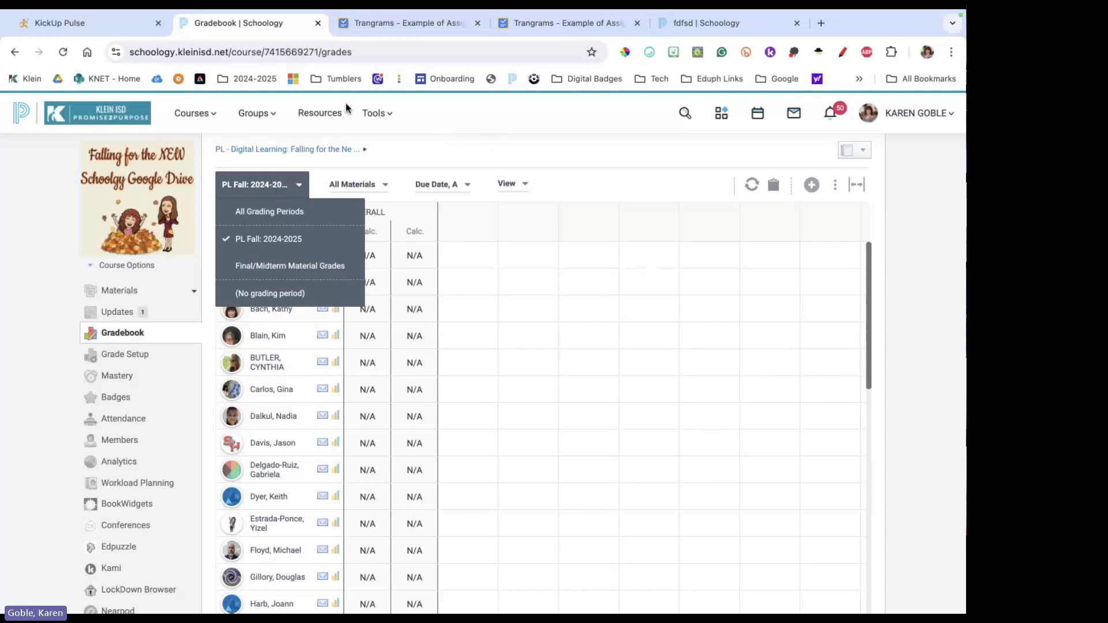
# Check the graded student's status in the Trangrams assignment overview and return to the course gradebook.
pyautogui.click(370, 24)
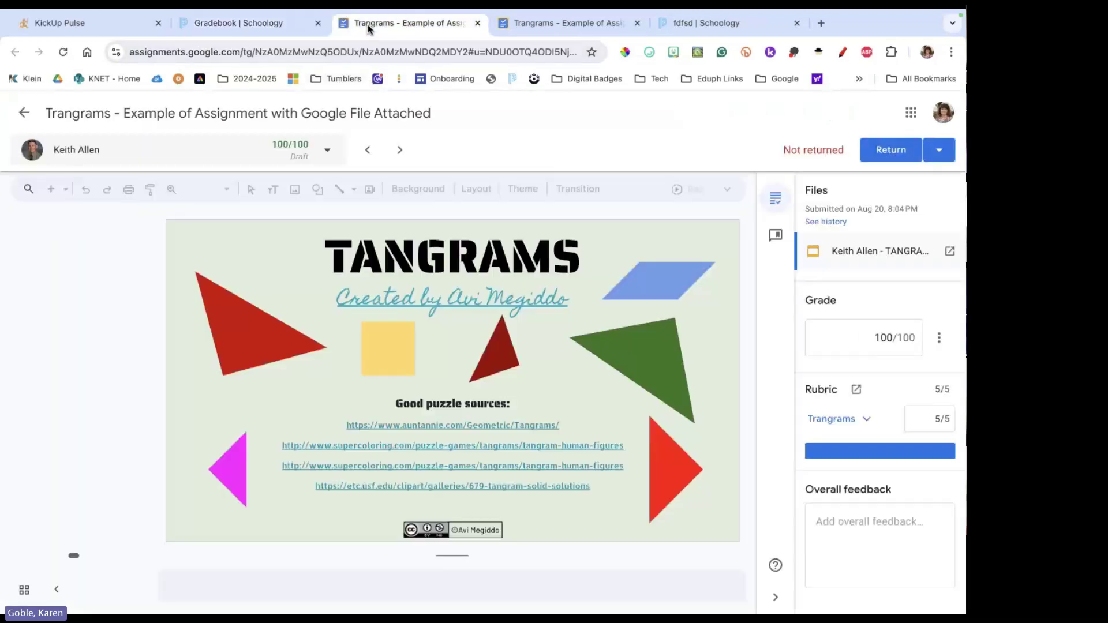
pyautogui.click(23, 117)
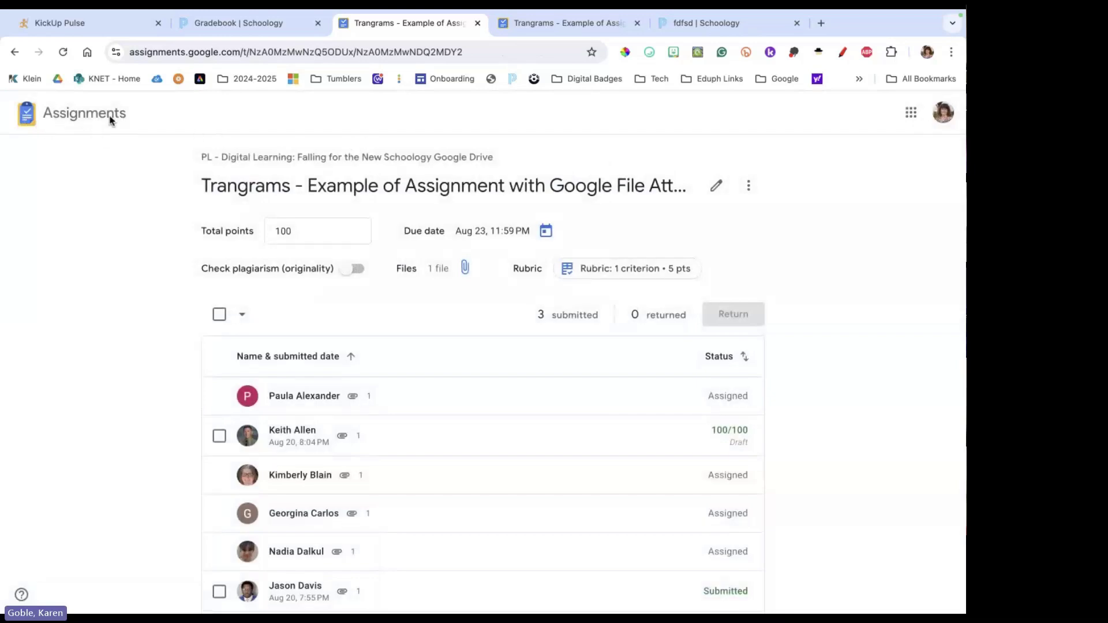
pyautogui.click(262, 22)
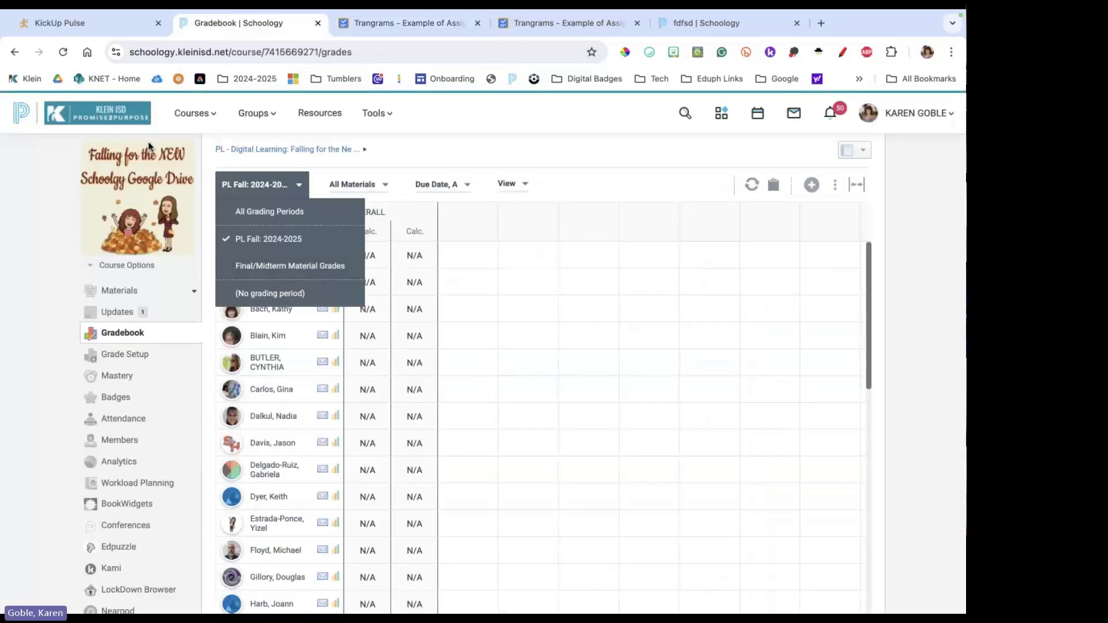
# Go back to the PL - Digital Learning course materials and reopen the Google Drive Assignments folder.
pyautogui.click(280, 151)
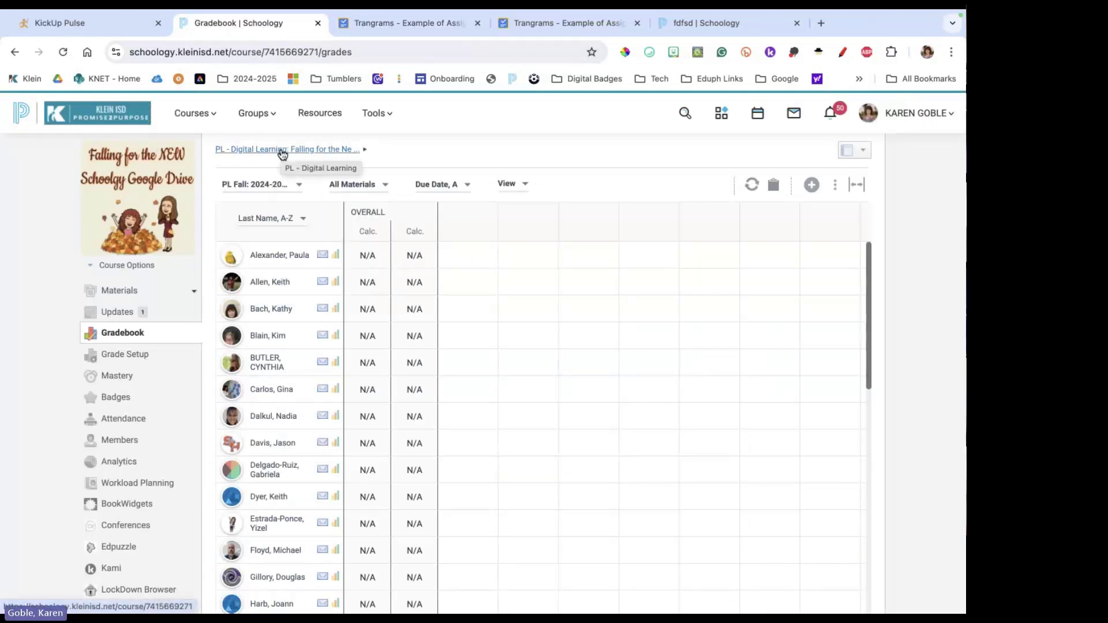
pyautogui.click(282, 151)
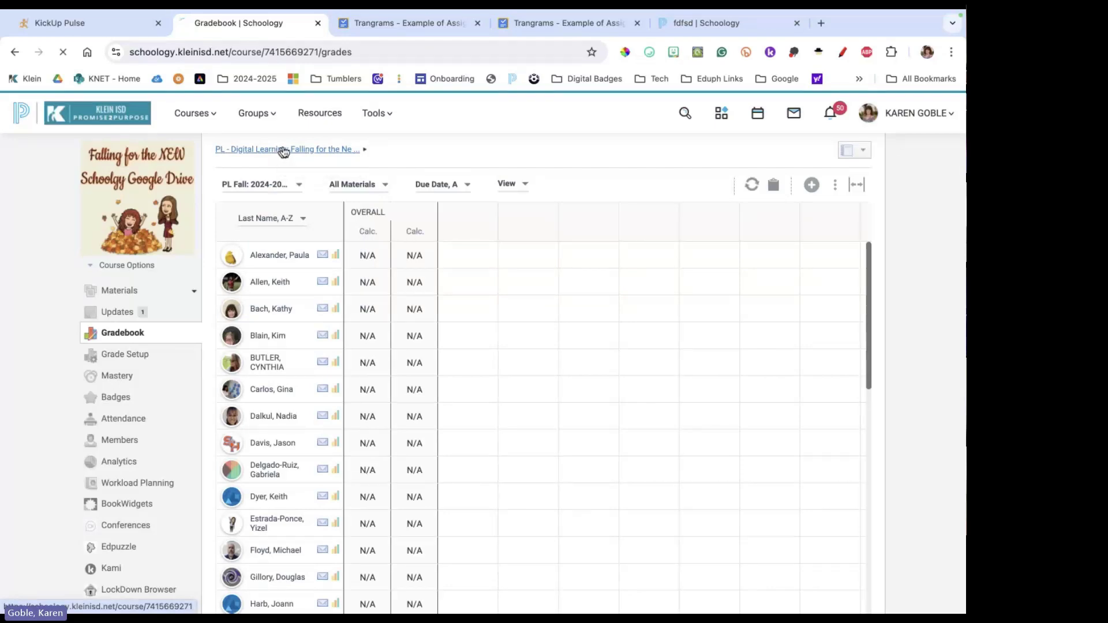
pyautogui.scroll(-5, 359, 465)
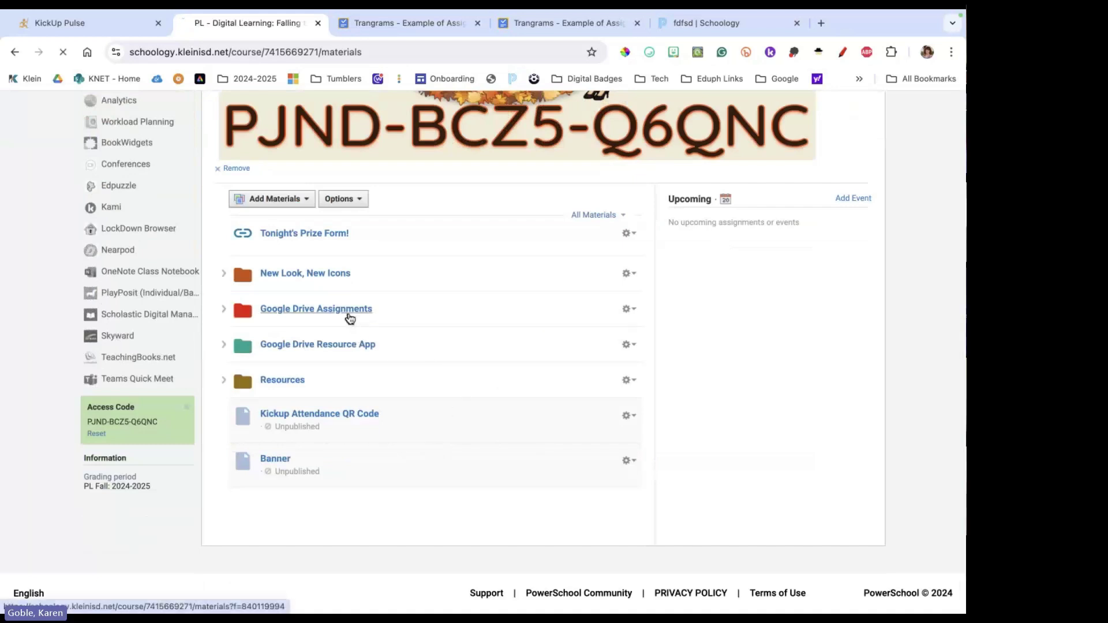
pyautogui.click(349, 318)
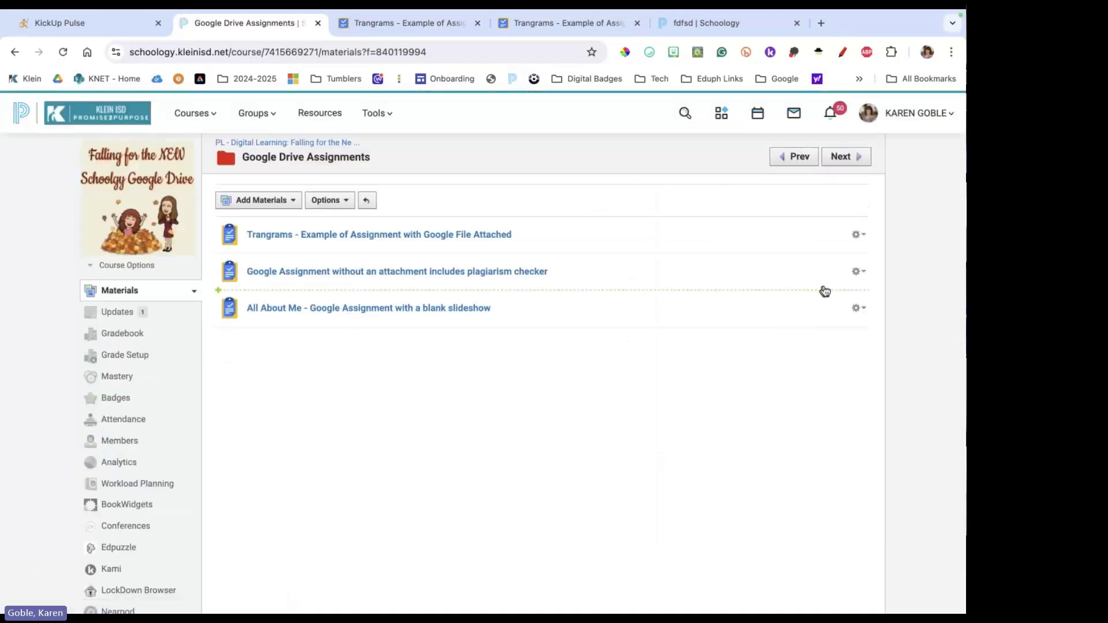
# Assign the Trangrams assignment to a new grading category named "Graded" and save the changes.
pyautogui.click(858, 234)
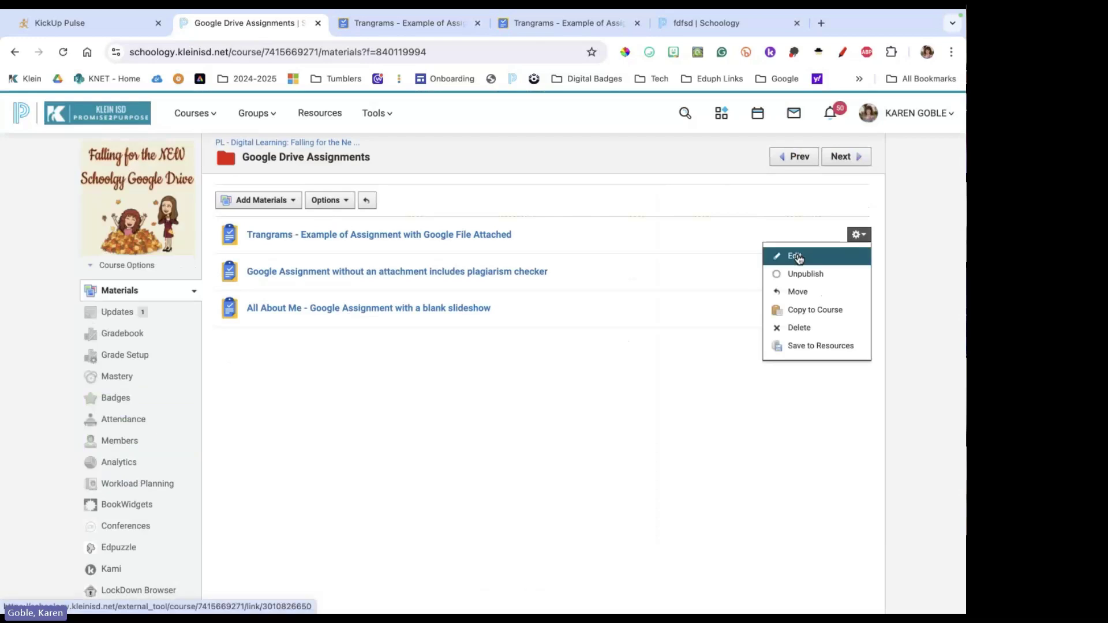
pyautogui.click(802, 257)
pyautogui.scroll(-2, 470, 314)
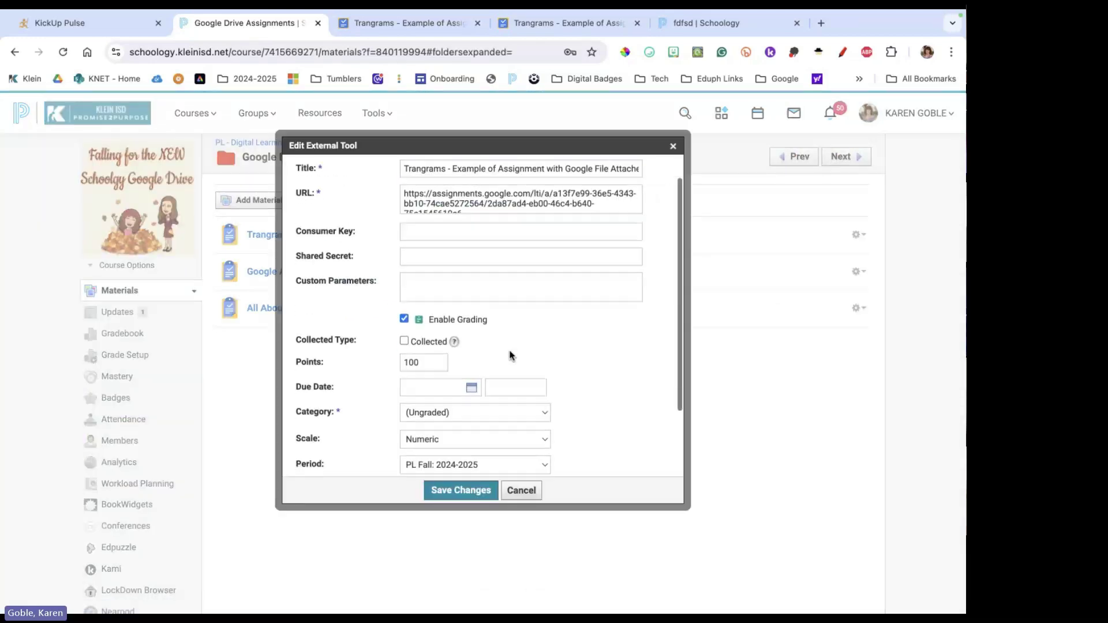
pyautogui.click(473, 327)
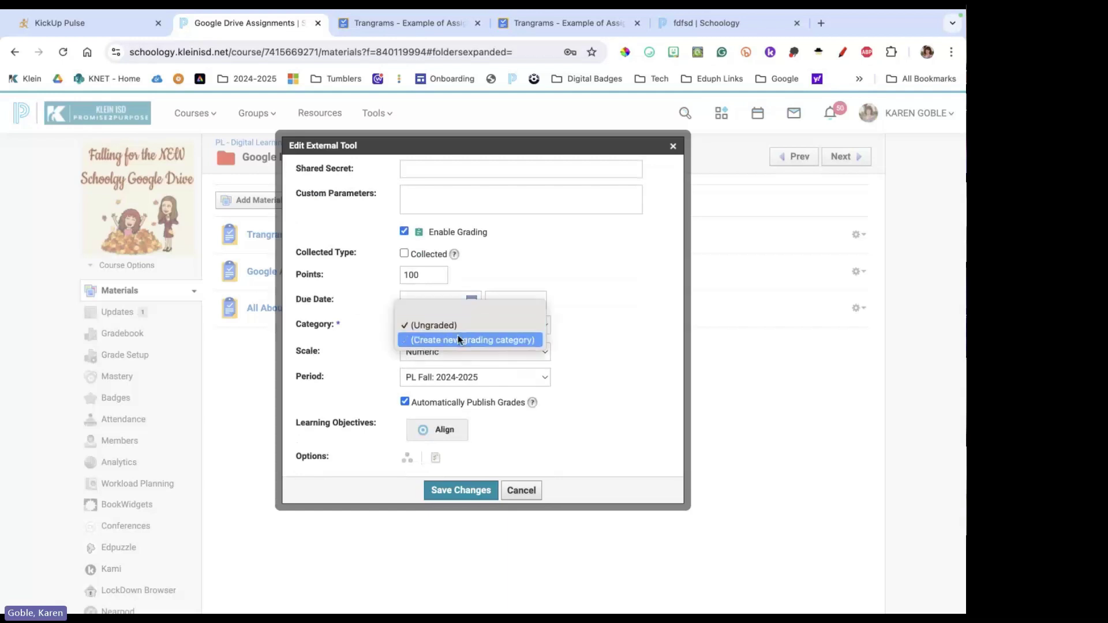
pyautogui.click(462, 339)
pyautogui.click(349, 343)
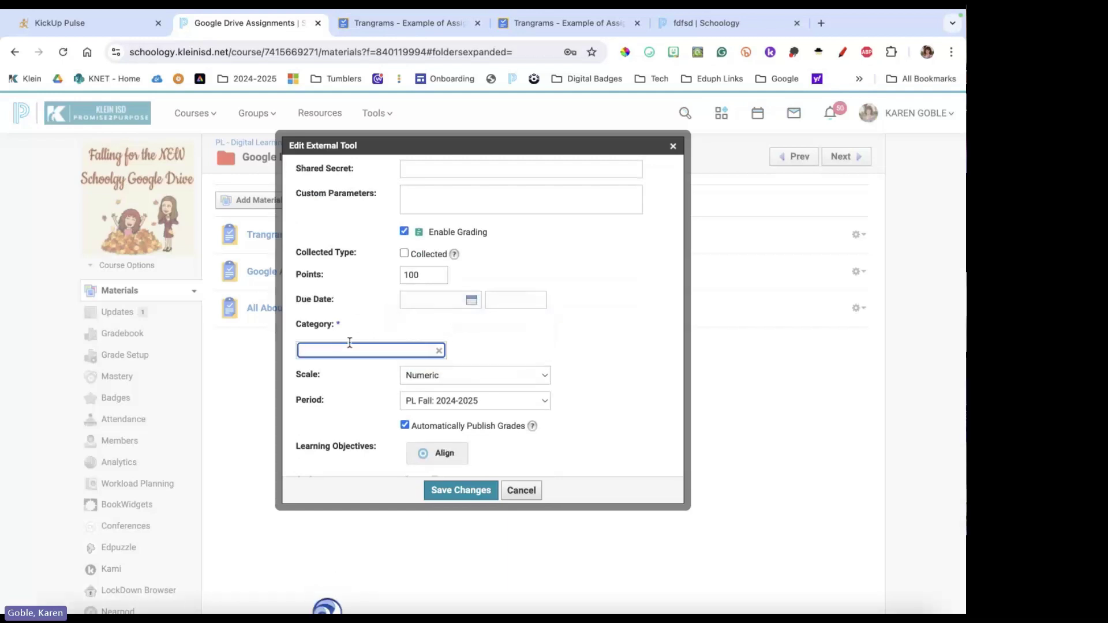
pyautogui.write('Graded')
pyautogui.click(461, 490)
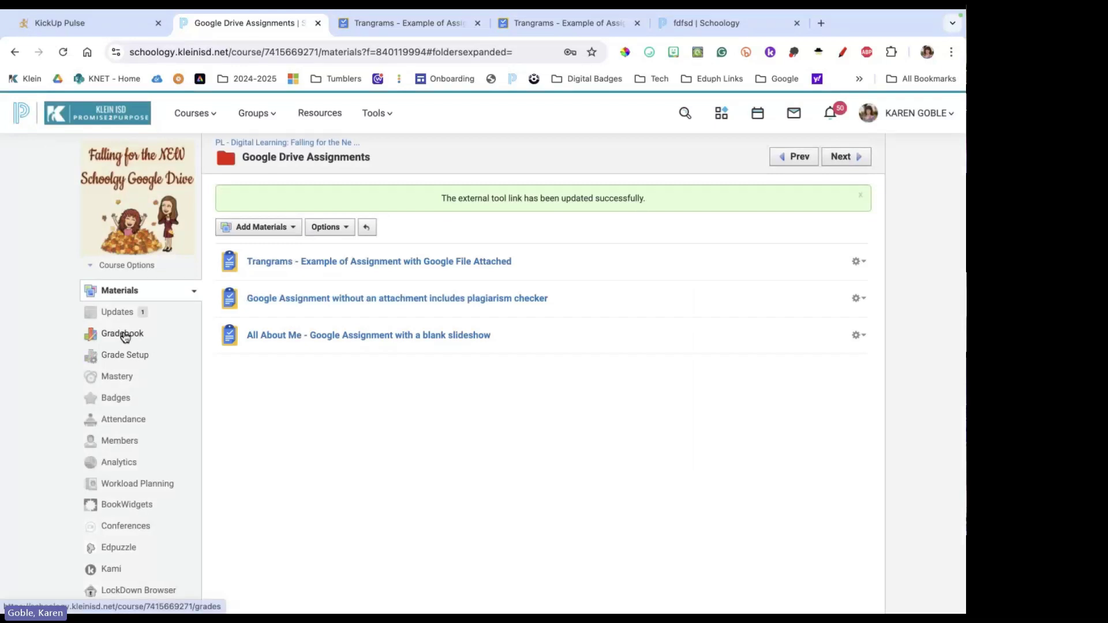
# Check the reloaded course gradebook for the Trangrams grade and close the duplicate Trangrams assignment overview tab.
pyautogui.click(123, 334)
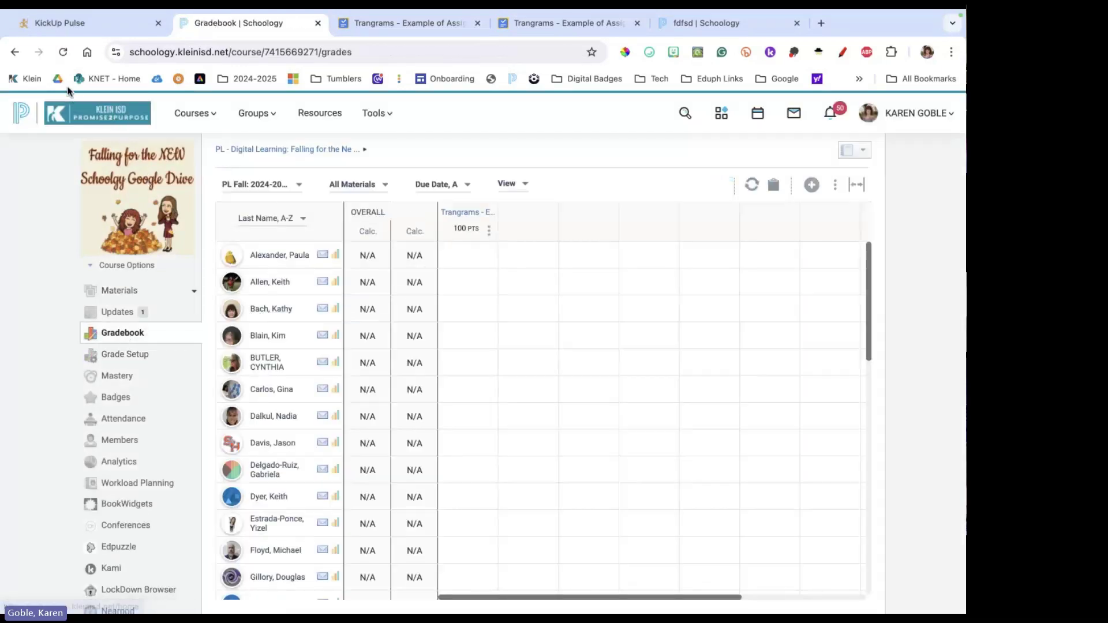
pyautogui.click(63, 53)
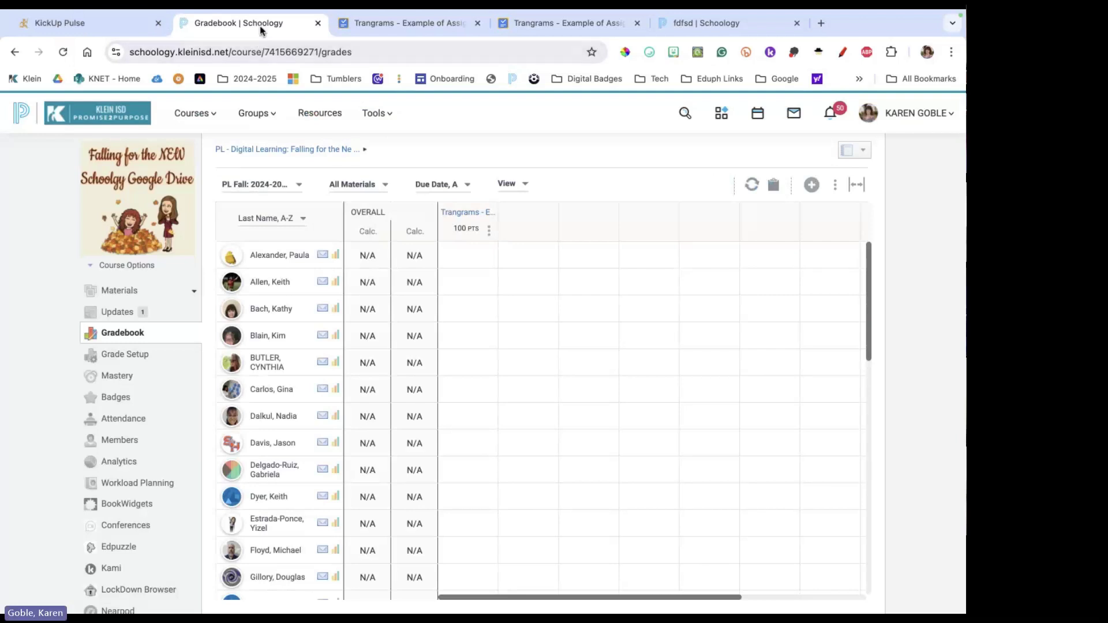
pyautogui.click(360, 26)
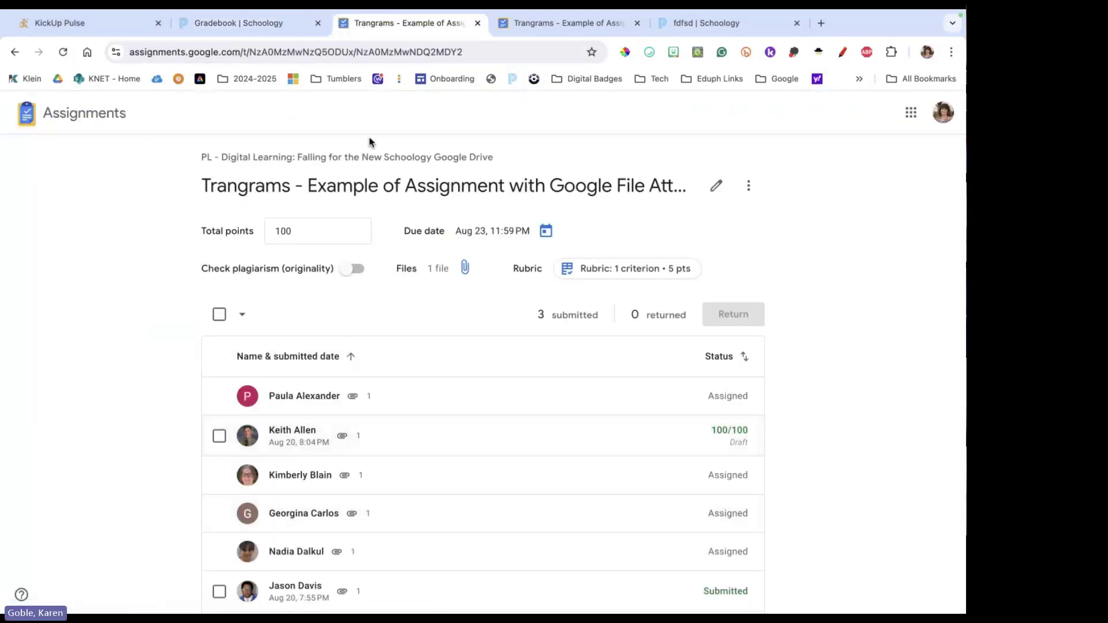
pyautogui.click(478, 24)
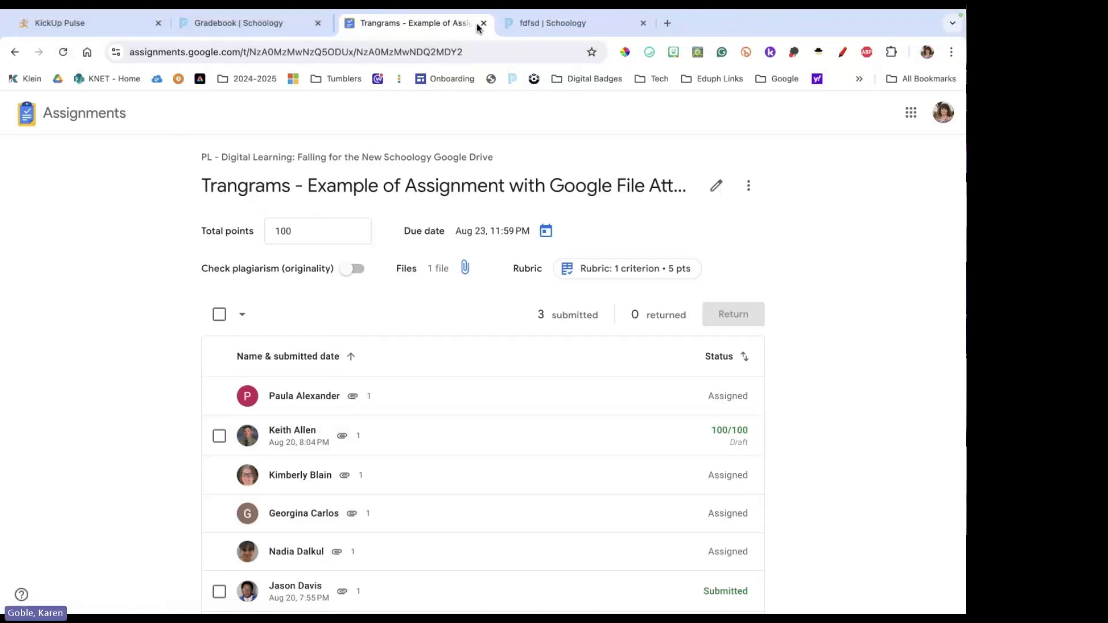
# Return to the Google Drive Assignments folder, review the Trangrams assignment's grading settings and save them again.
pyautogui.click(227, 24)
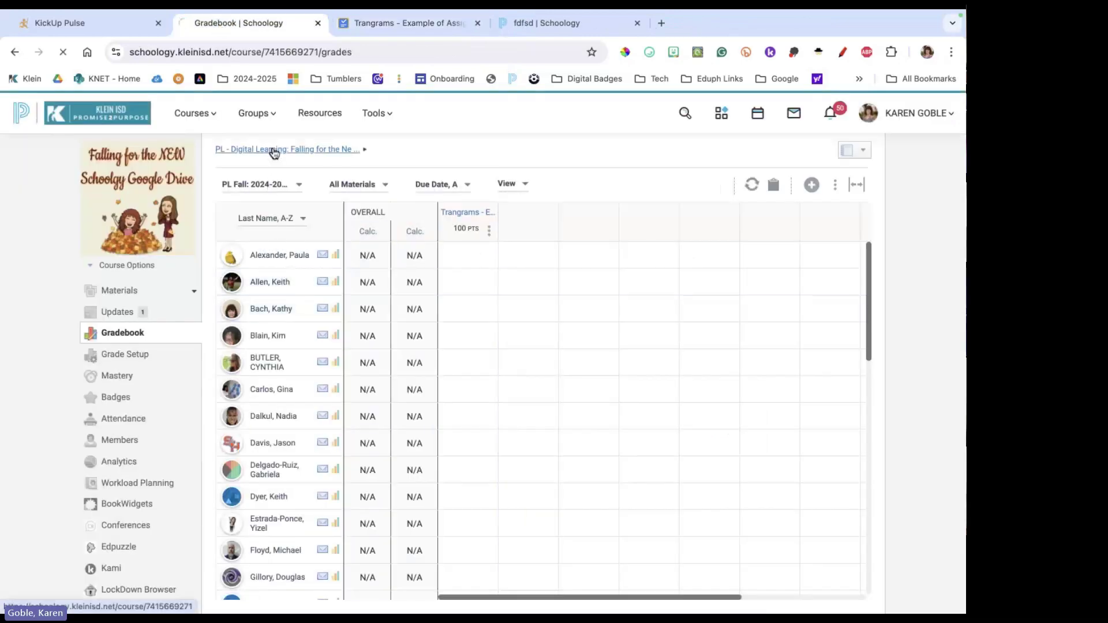
pyautogui.scroll(-6, 354, 382)
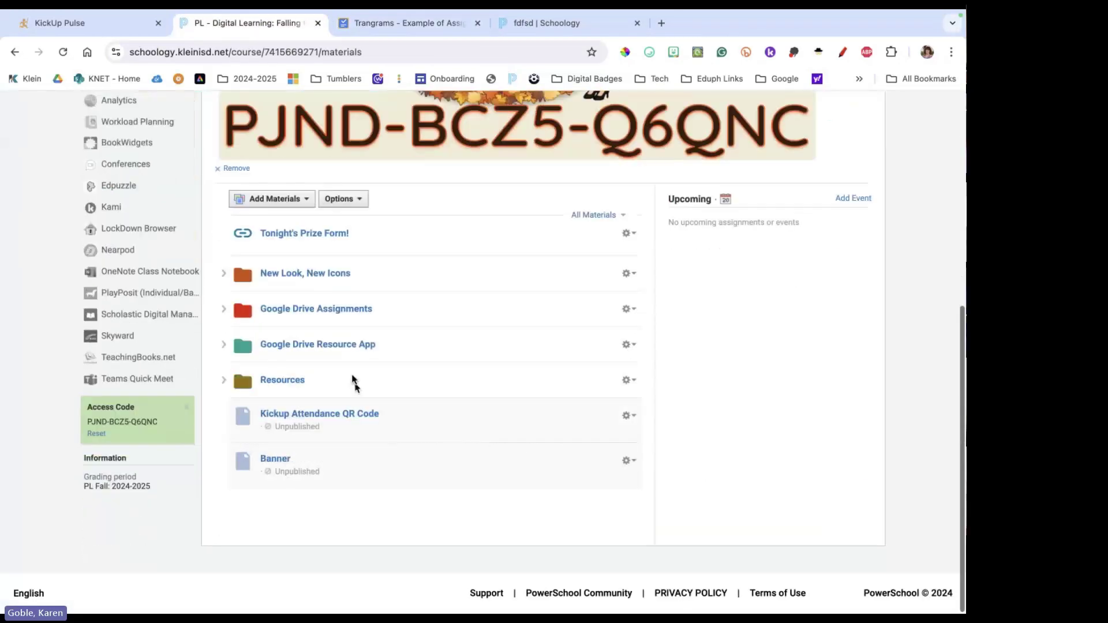
pyautogui.click(343, 313)
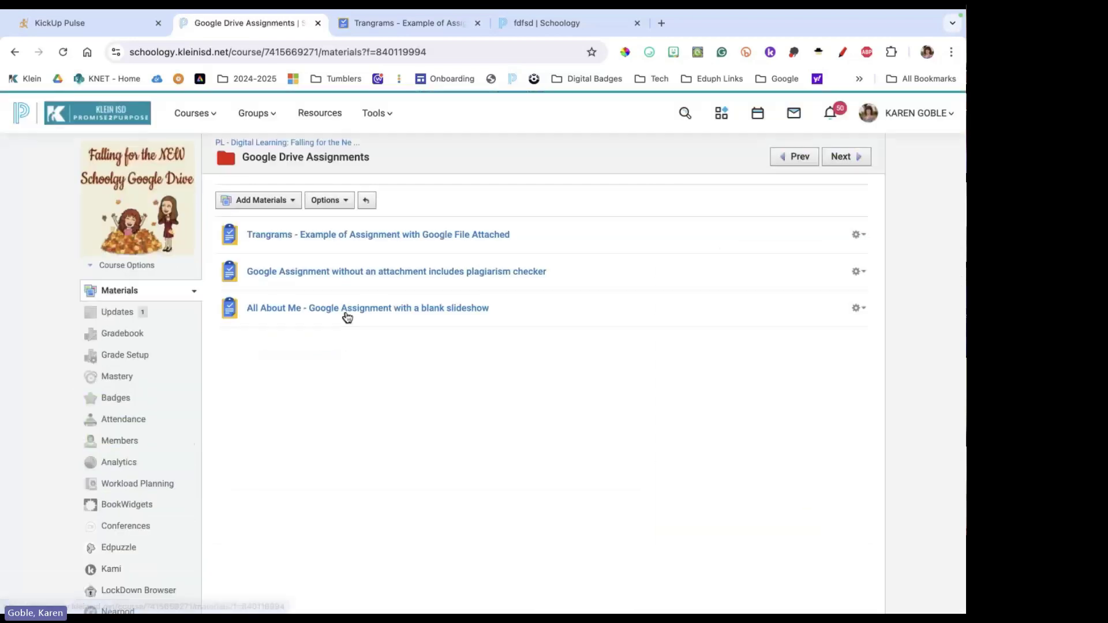
pyautogui.click(854, 237)
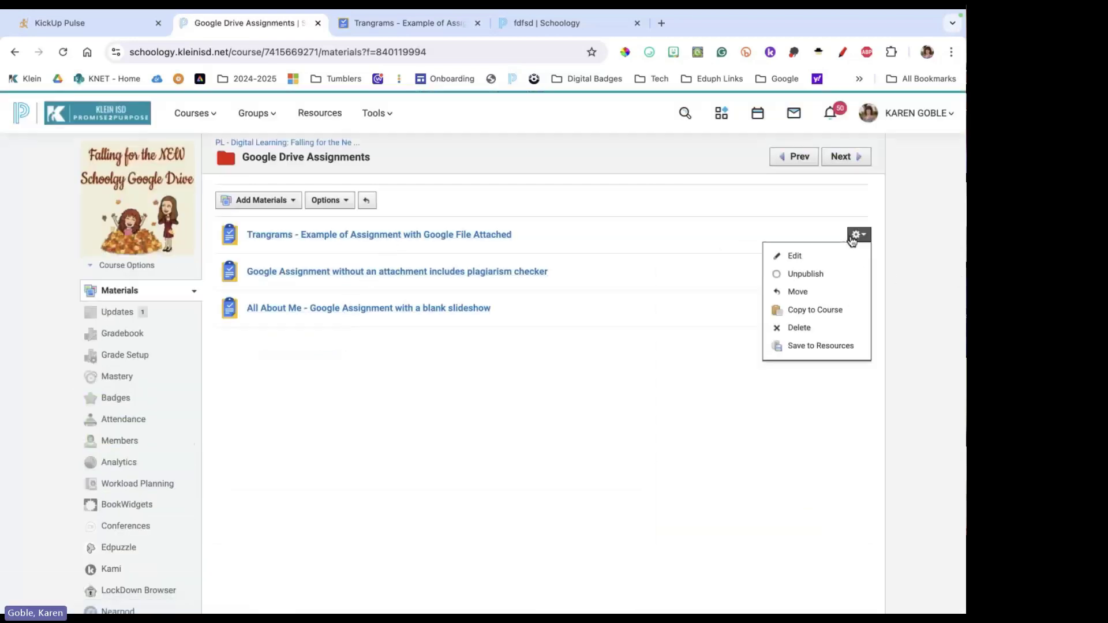
pyautogui.click(806, 256)
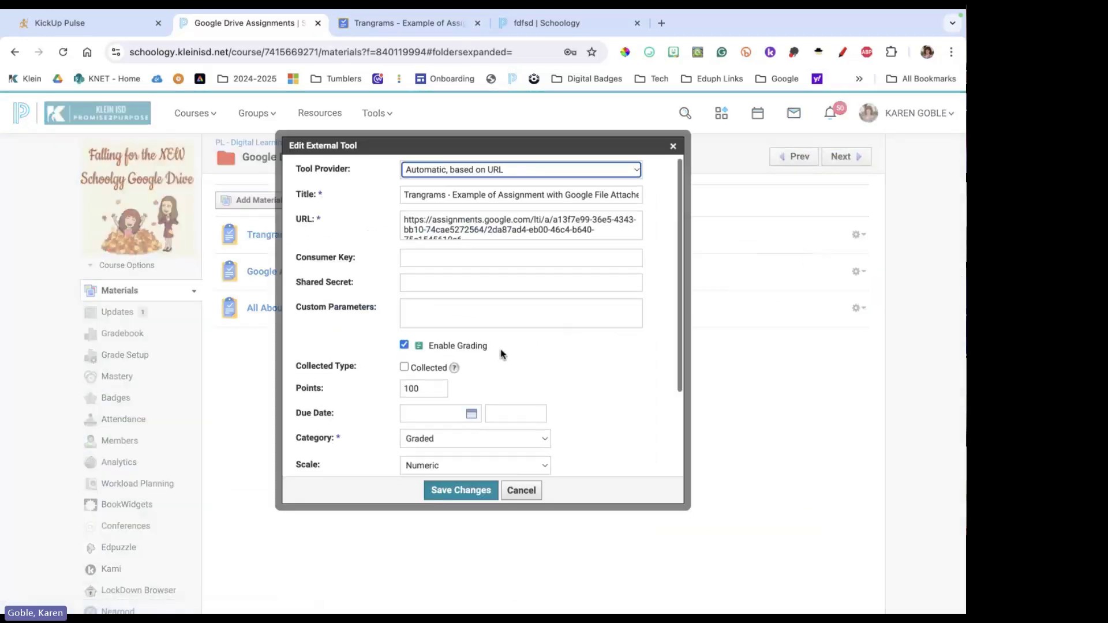
pyautogui.scroll(-5, 501, 370)
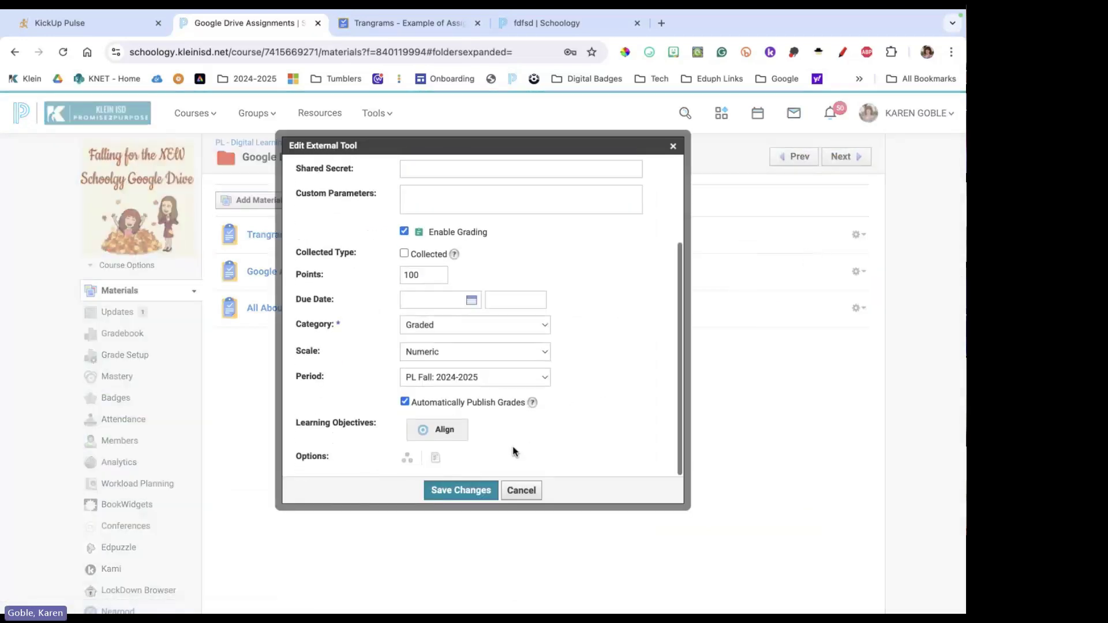
pyautogui.click(460, 490)
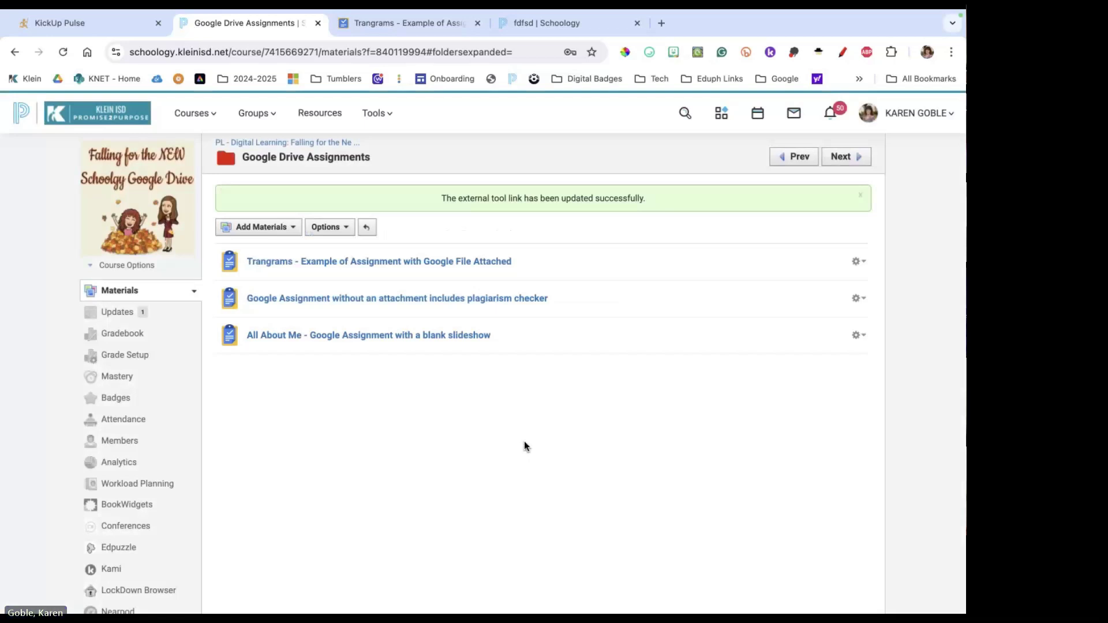
# Reload the Google Drive Assignments folder and close the remaining Trangrams assignment overview tab.
pyautogui.click(63, 53)
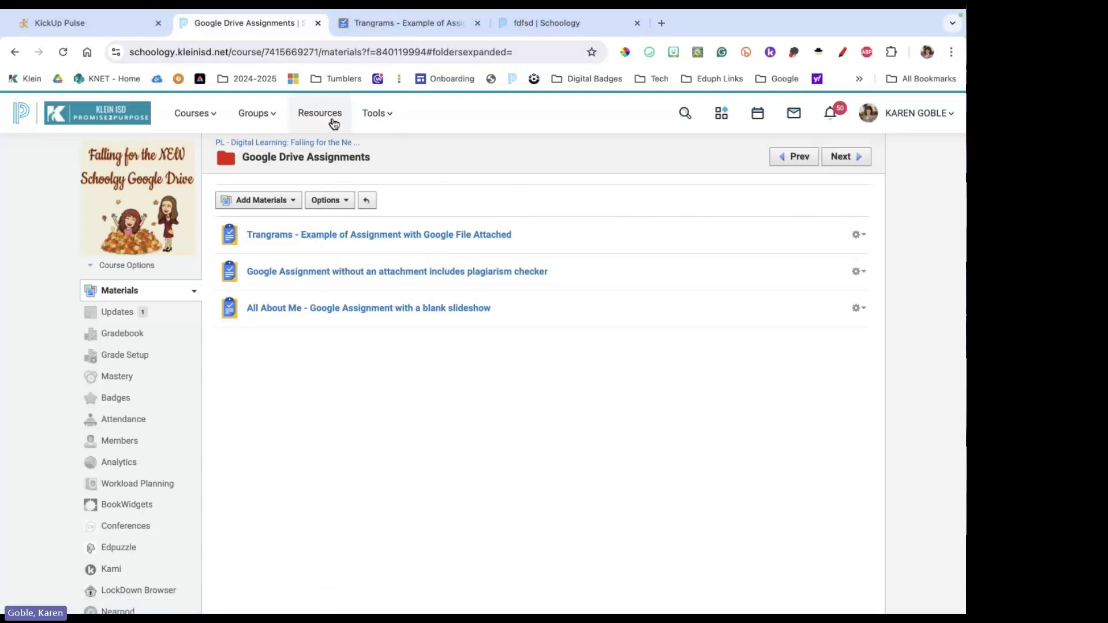
pyautogui.click(369, 22)
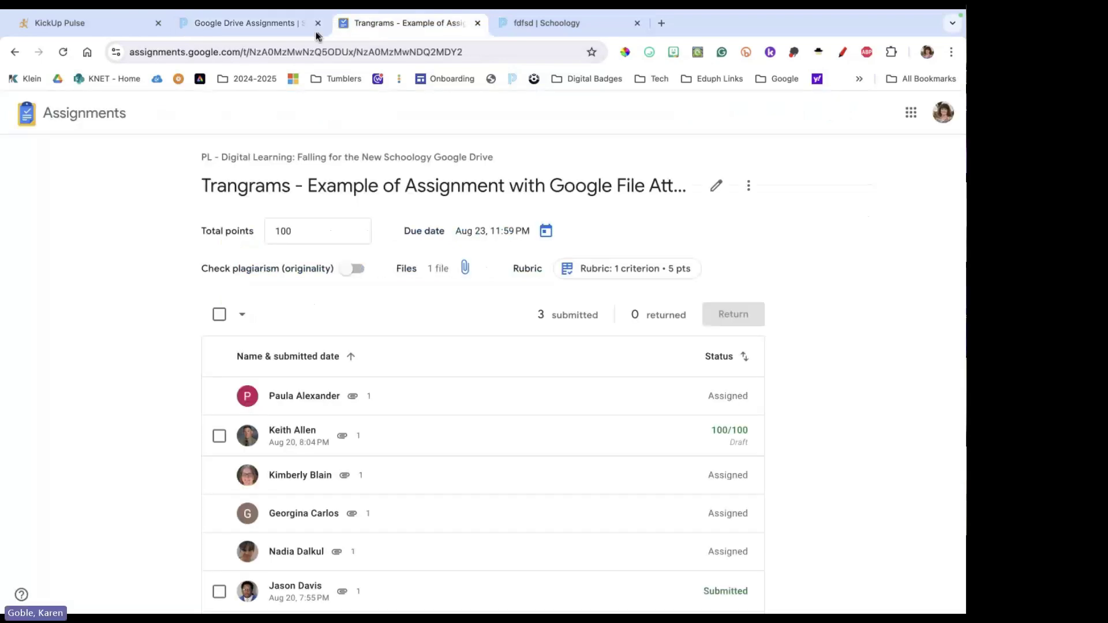
pyautogui.click(476, 23)
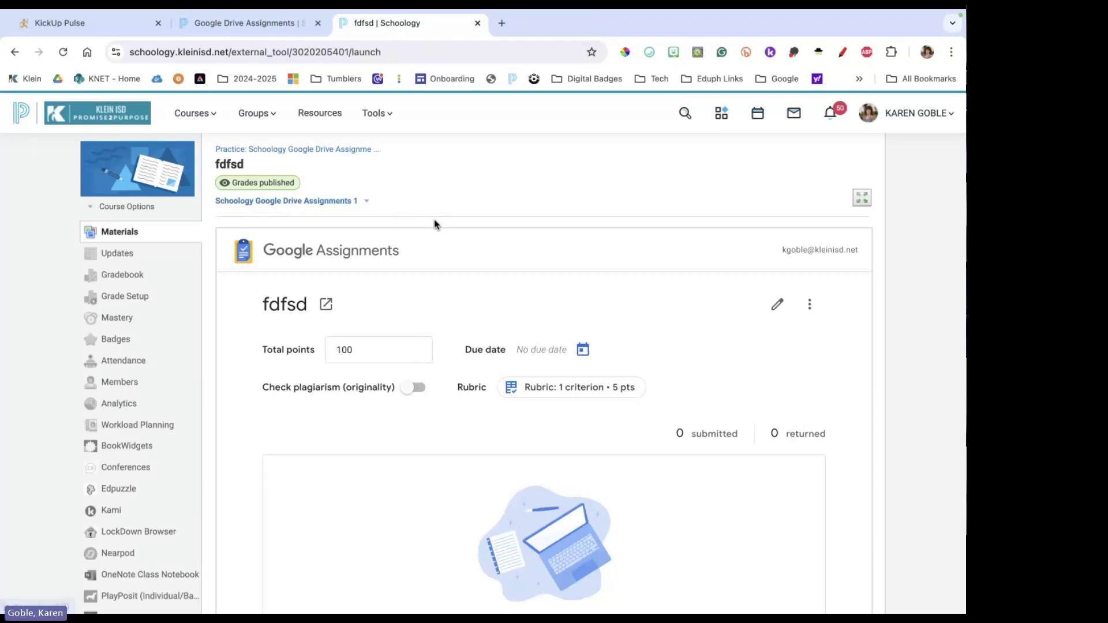
# Open the Google Drive Resource App folder from the course materials and look through its "Google Drive Files Added to Schoology" page.
pyautogui.click(257, 23)
pyautogui.click(288, 144)
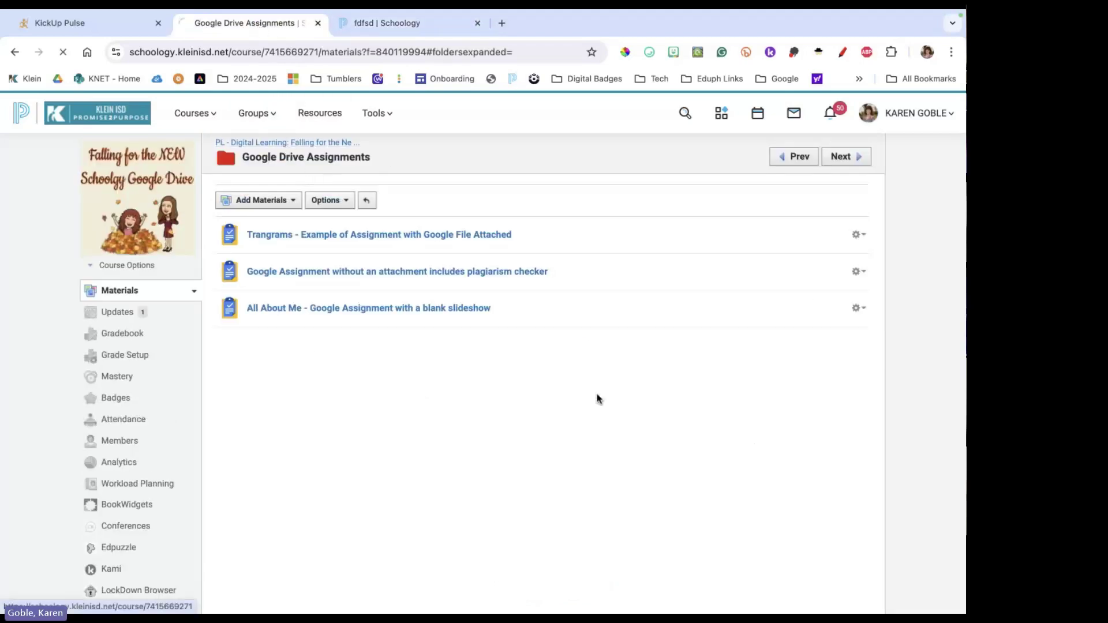
pyautogui.scroll(-4, 485, 369)
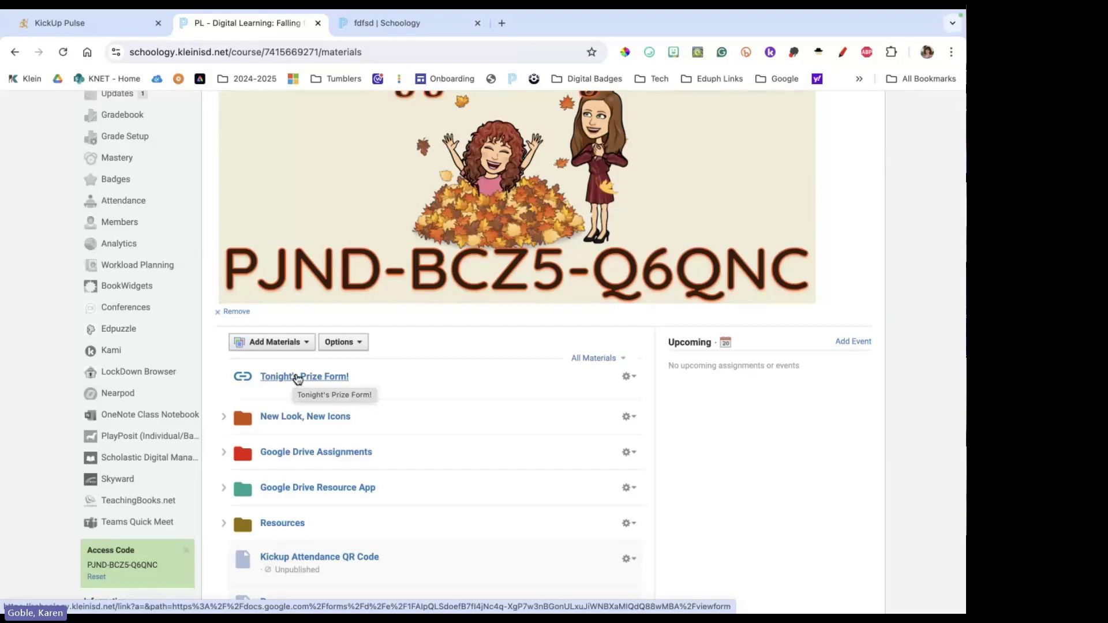
pyautogui.scroll(-2, 411, 386)
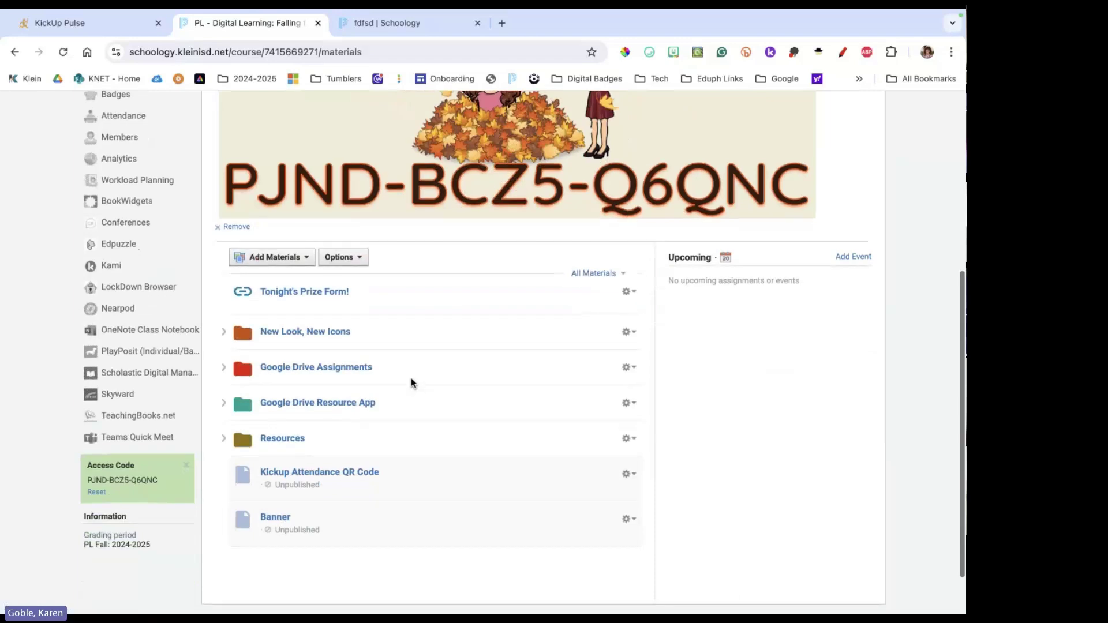
pyautogui.click(306, 407)
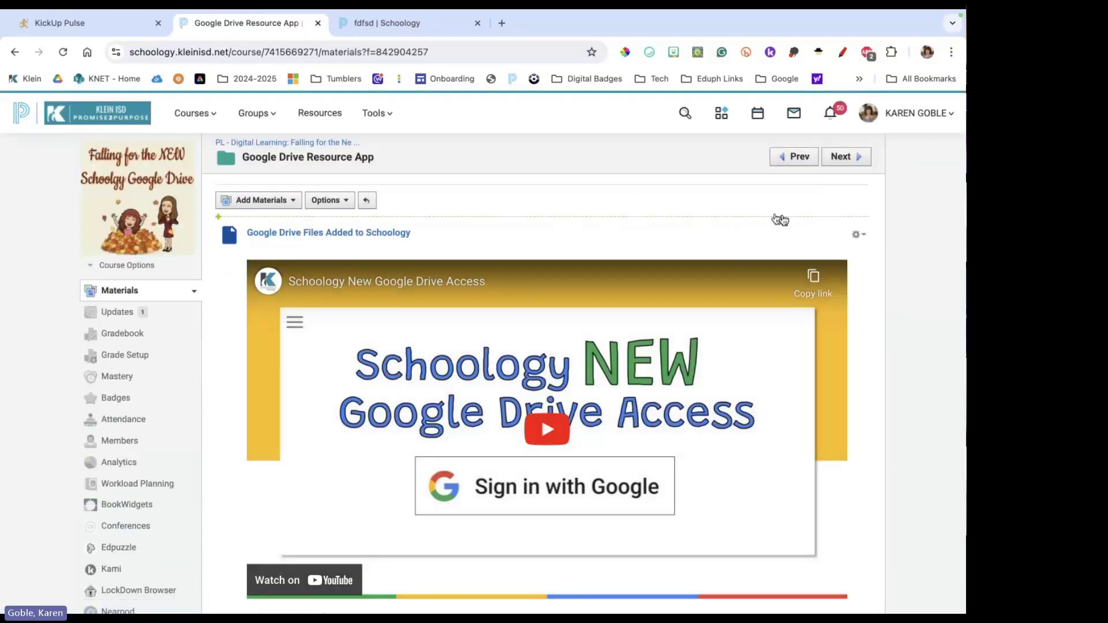
pyautogui.scroll(-1, 916, 276)
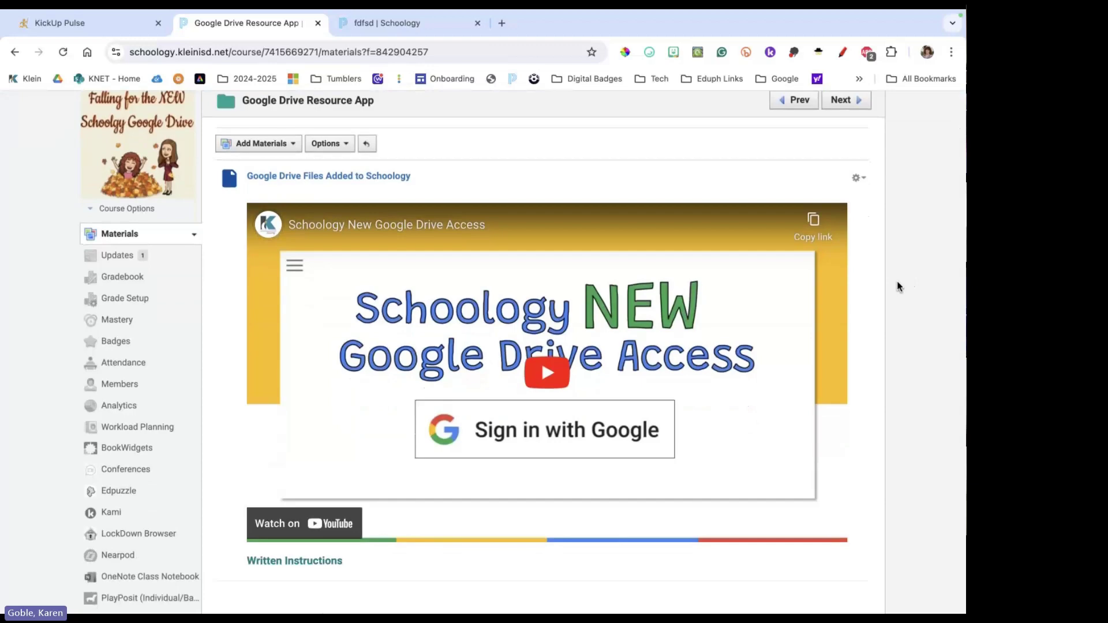
pyautogui.scroll(-3, 896, 283)
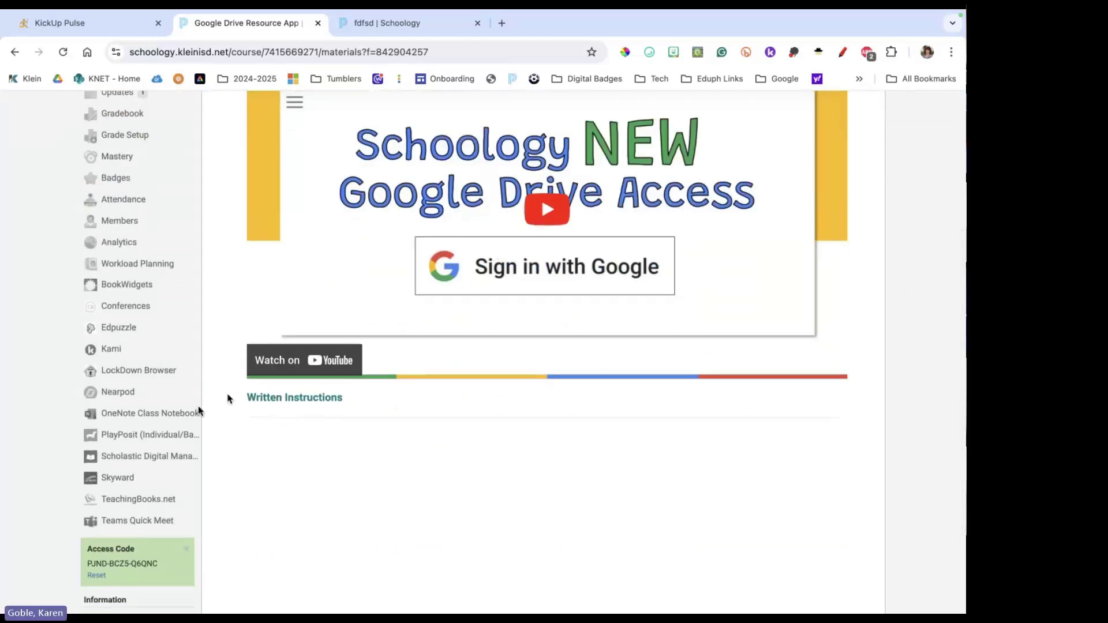
pyautogui.scroll(4, 435, 443)
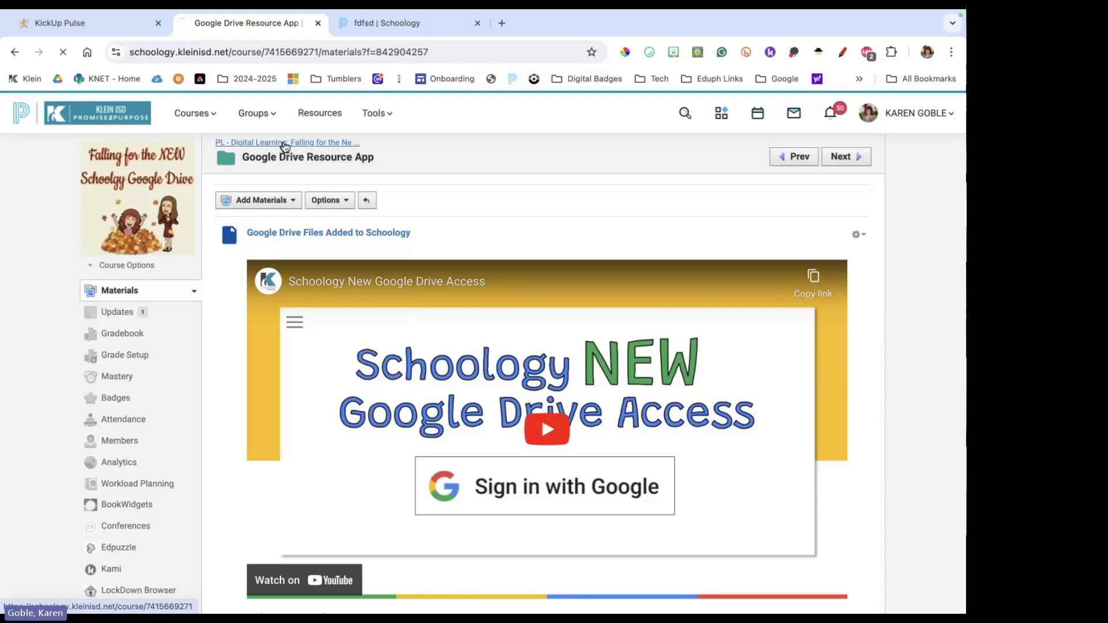
# Look over the course materials list and revisit the video and written instructions in the Google Drive Resource App folder.
pyautogui.click(283, 144)
pyautogui.scroll(-4, 290, 446)
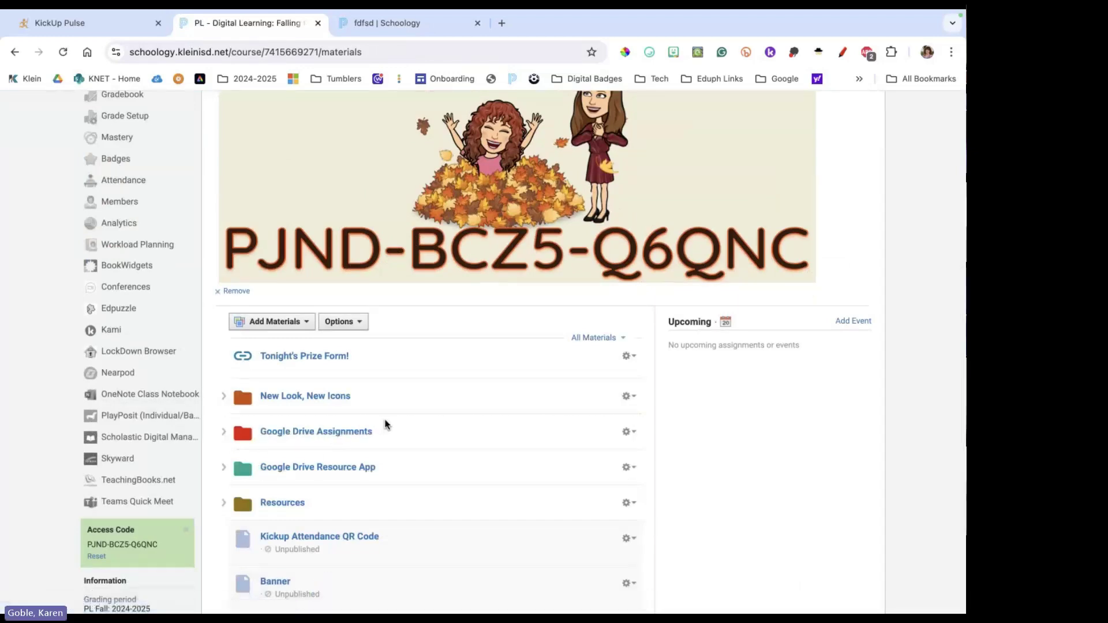
pyautogui.scroll(4, 386, 424)
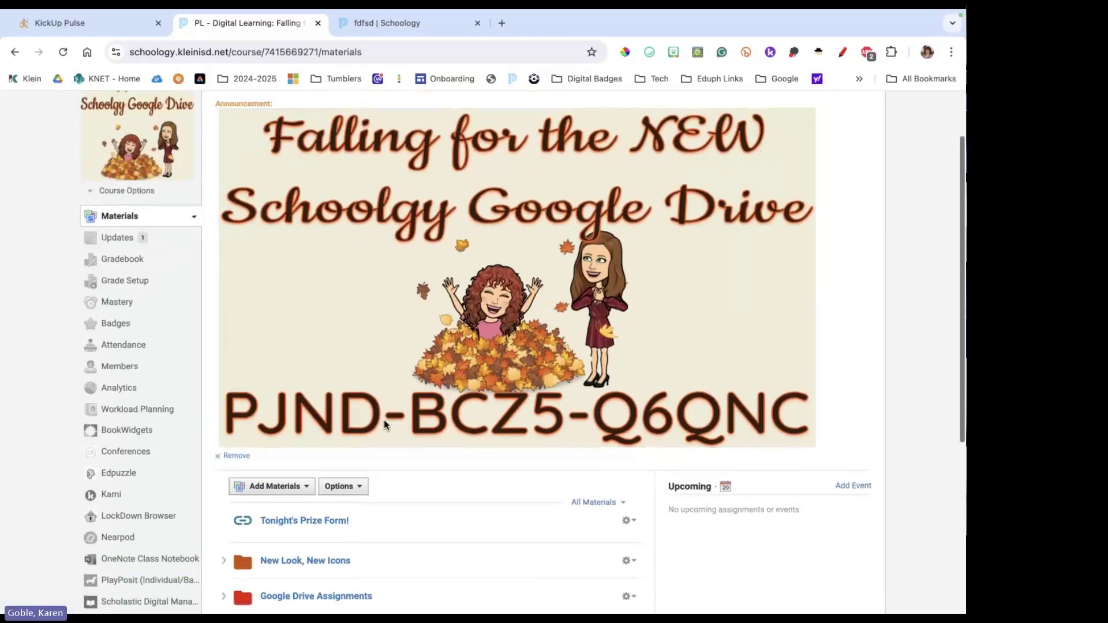
pyautogui.scroll(-4, 385, 424)
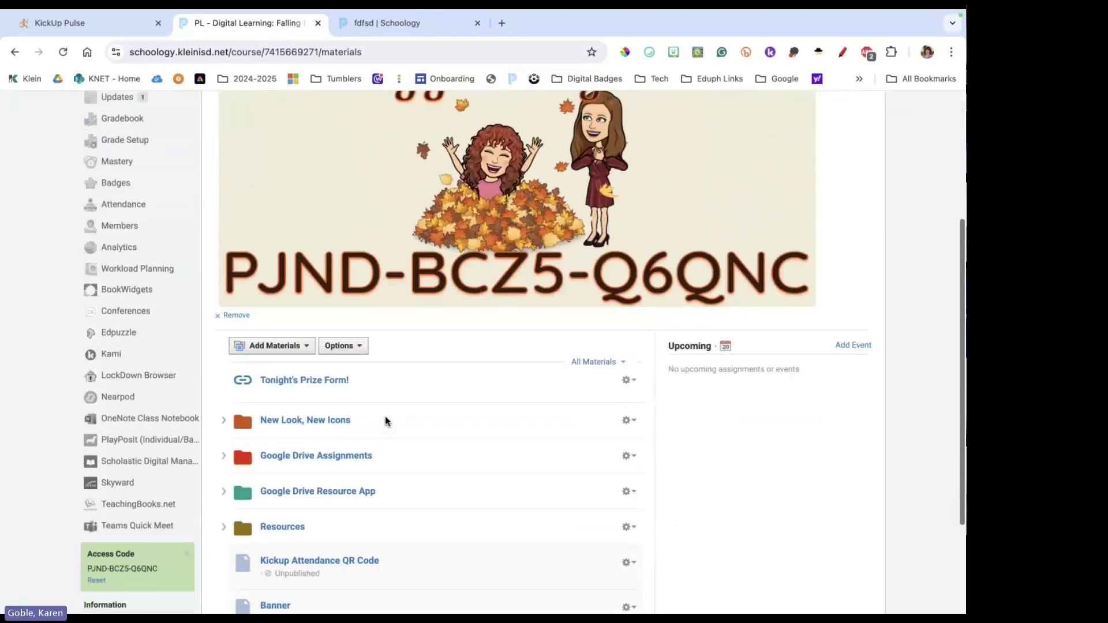
pyautogui.click(294, 495)
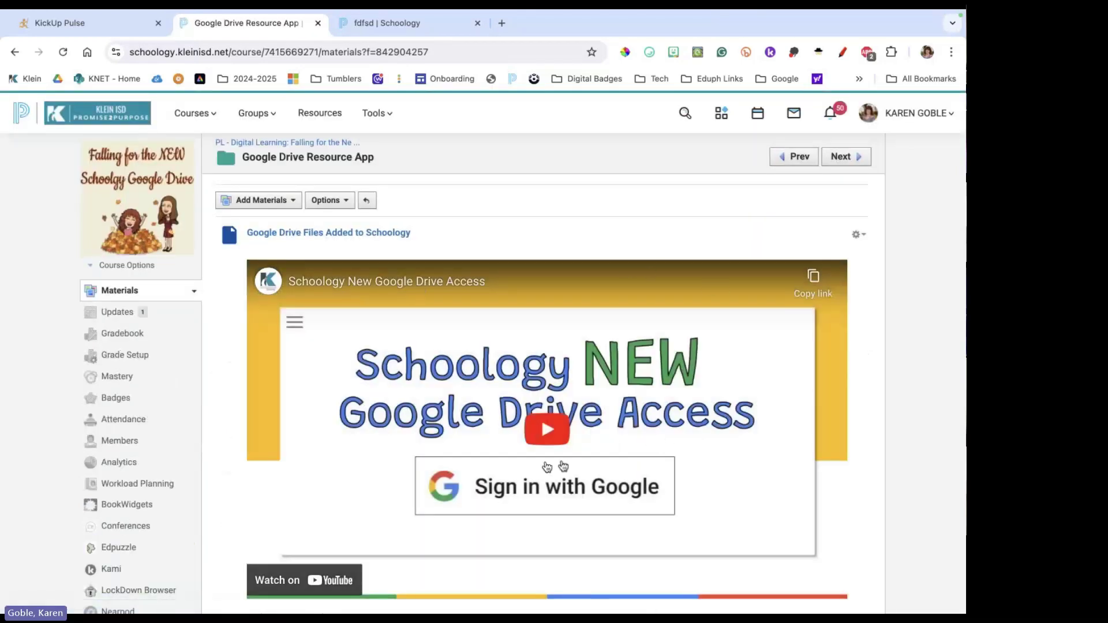
pyautogui.scroll(-5, 399, 352)
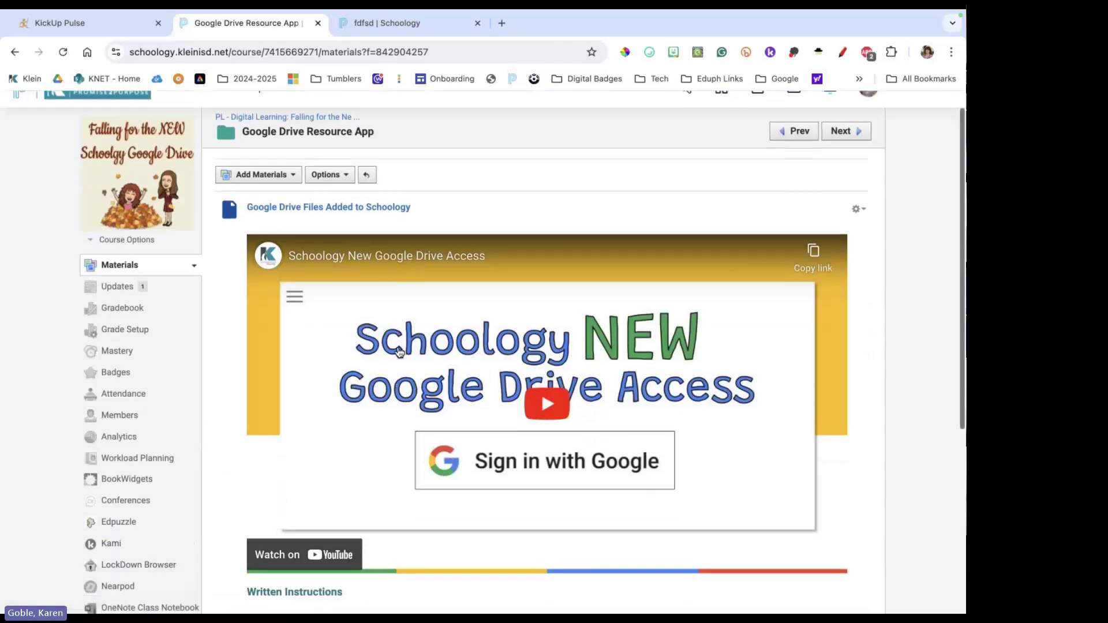
pyautogui.scroll(5, 404, 450)
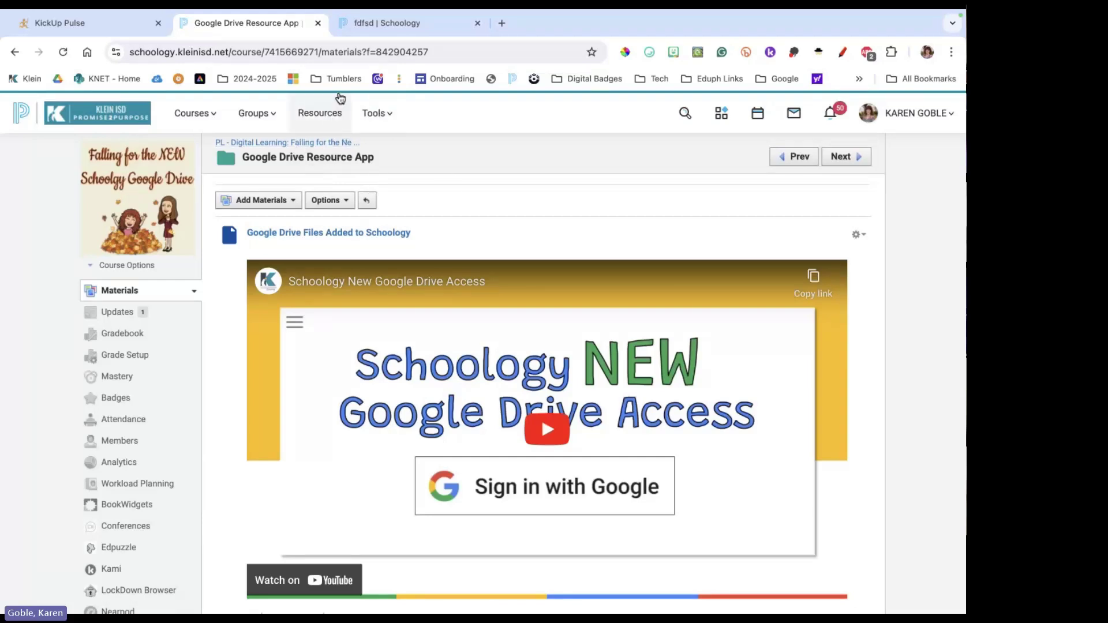
# Start a new page titled "fsdfsd" in the course materials, between the Google Drive Resource App and Resources folders.
pyautogui.click(274, 143)
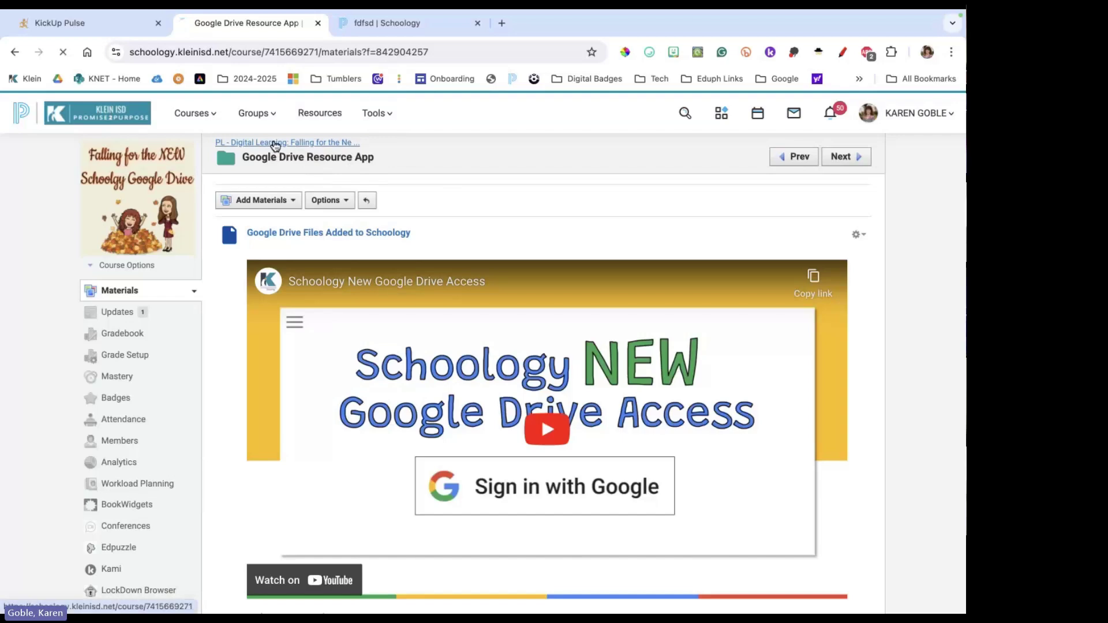
pyautogui.scroll(-6, 404, 323)
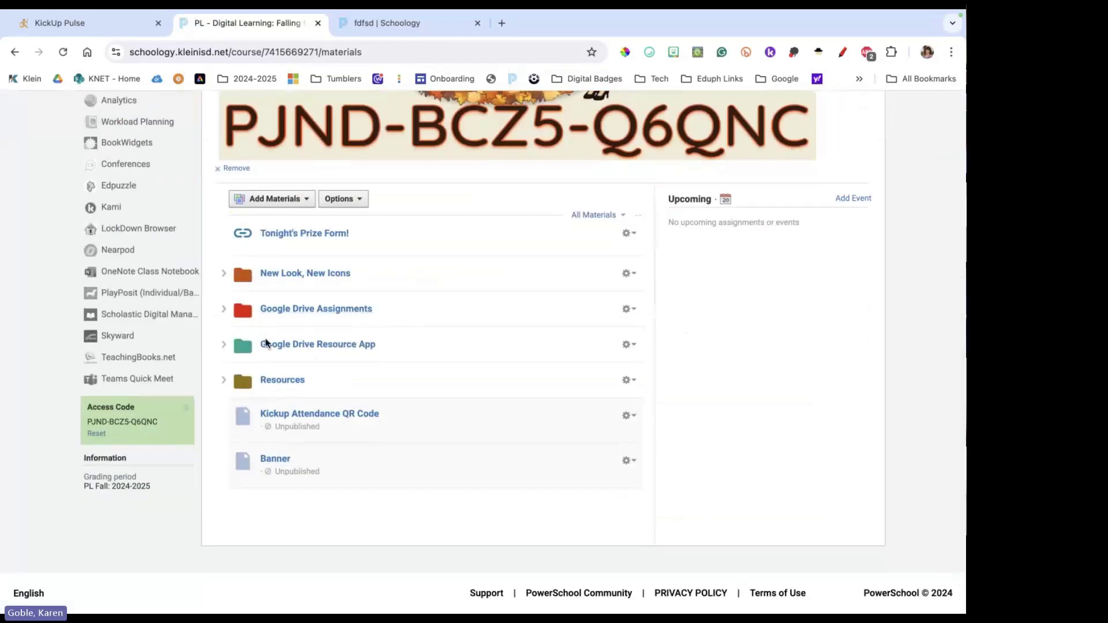
pyautogui.click(236, 364)
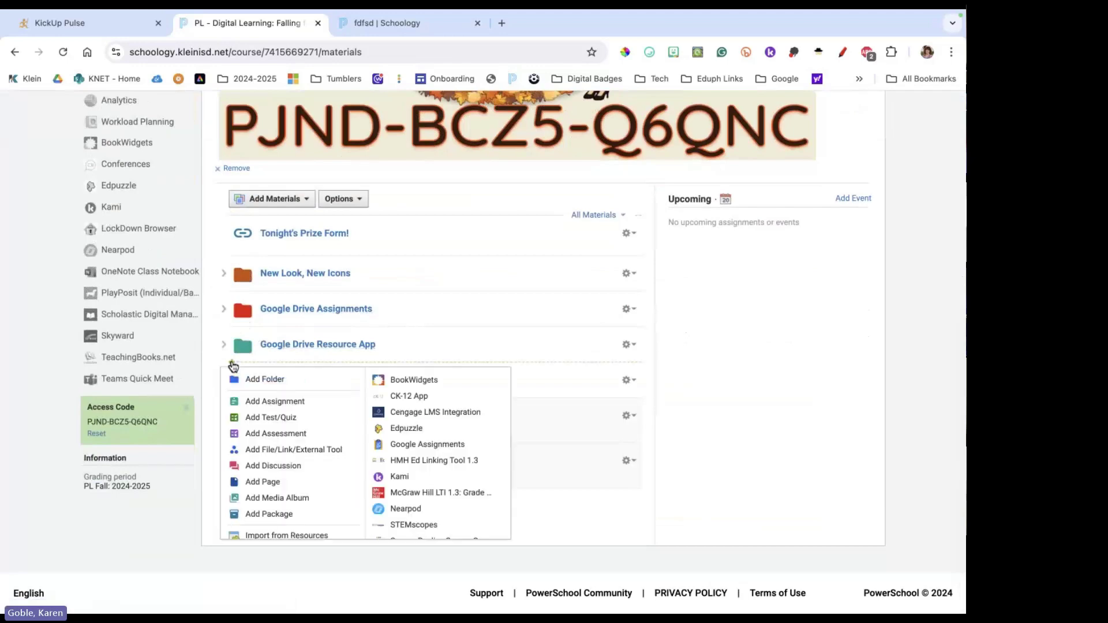
pyautogui.click(258, 481)
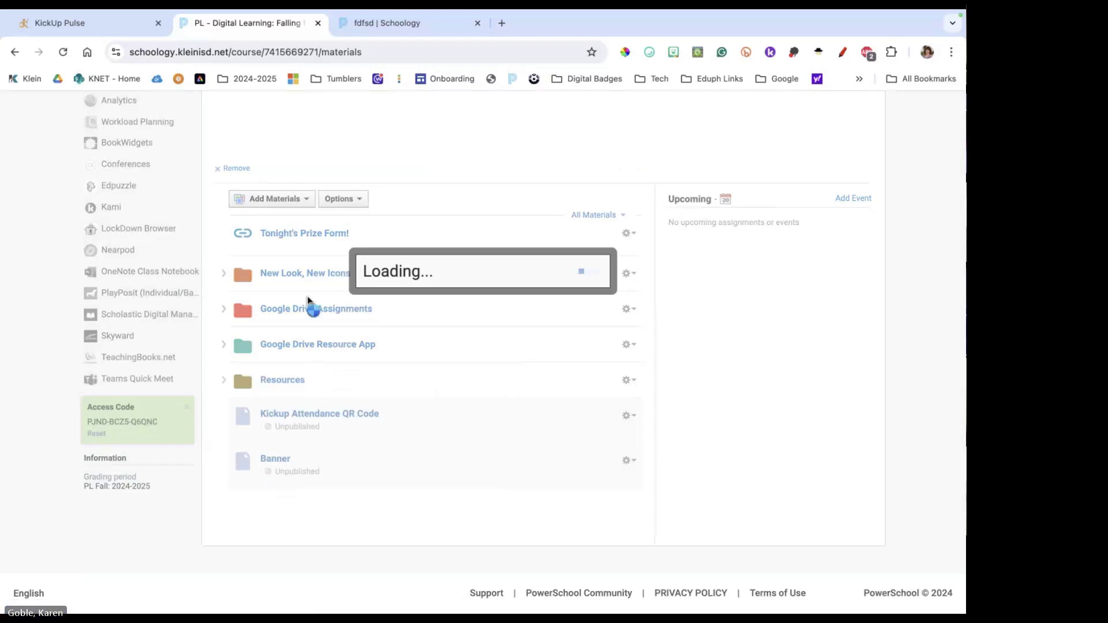
pyautogui.click(293, 158)
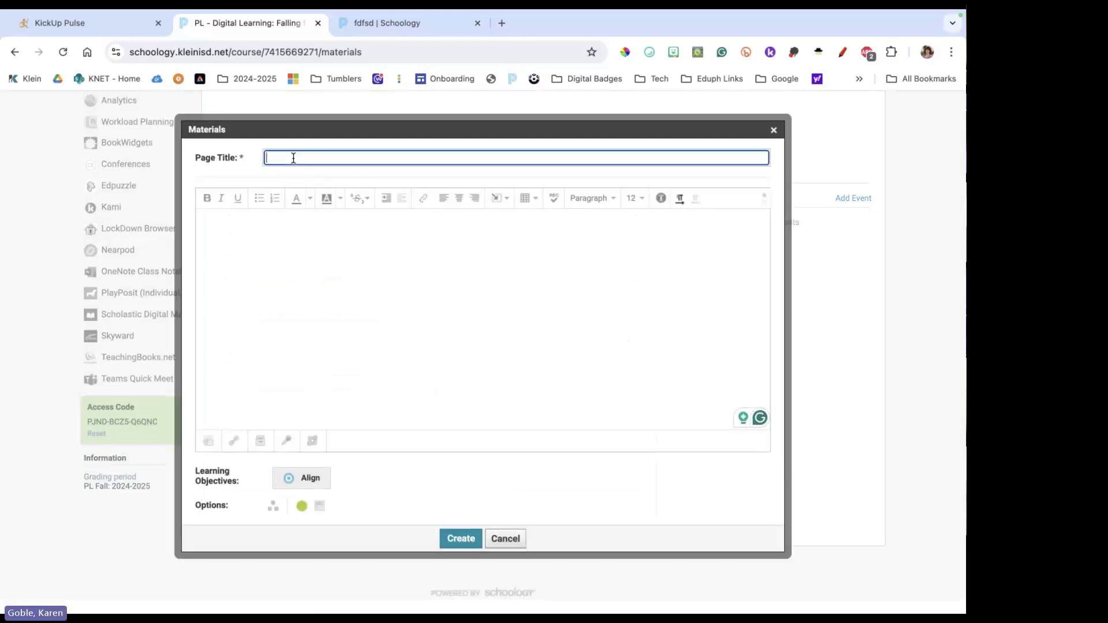
pyautogui.write('fsdfsd')
# Start adding files from Google Drive through the page editor's Google Drive Resource App and browse the folders available to share with Schoology.
pyautogui.click(510, 199)
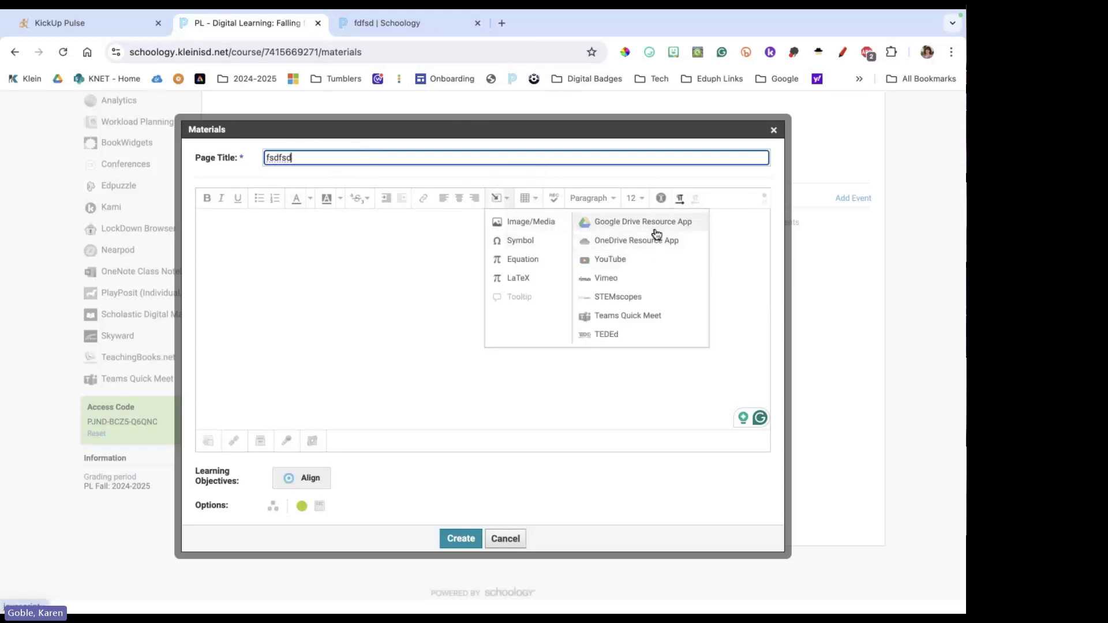
pyautogui.click(622, 222)
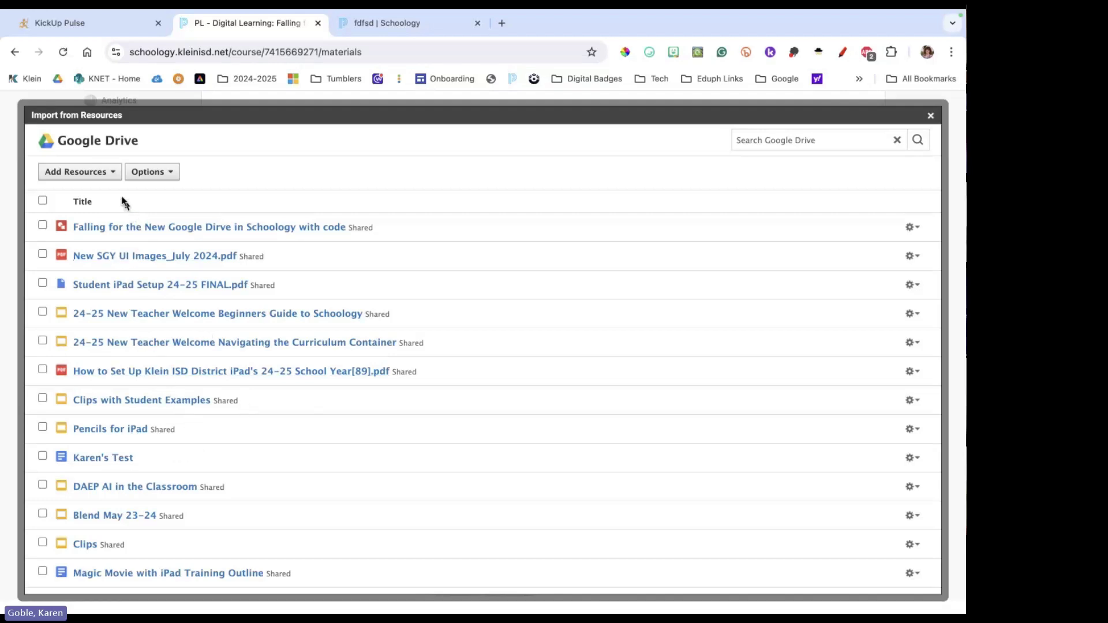
pyautogui.click(78, 175)
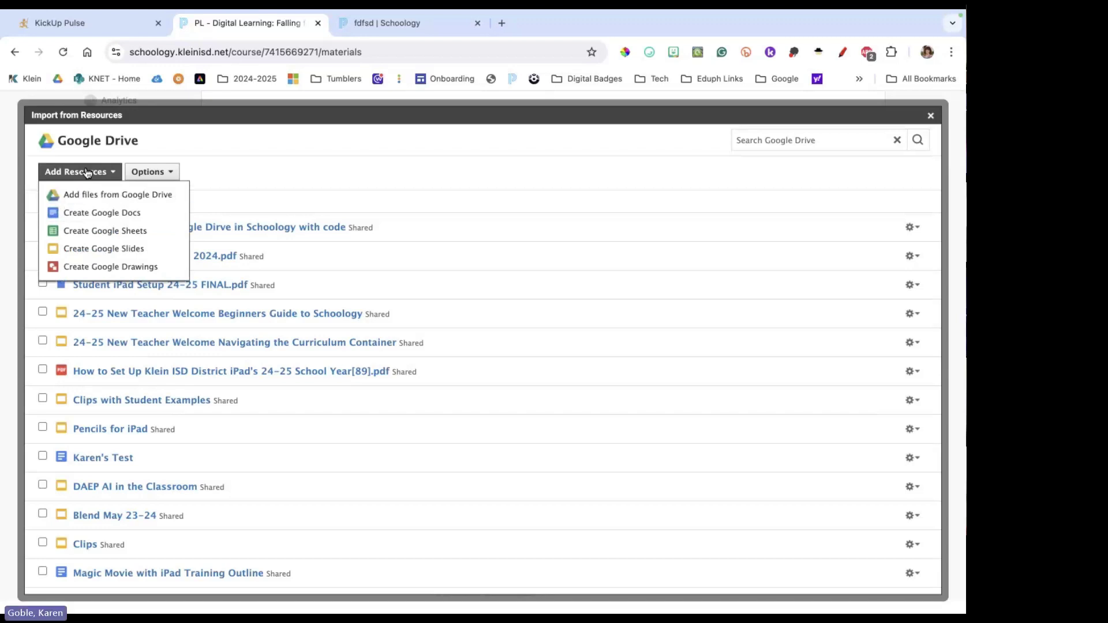
pyautogui.click(115, 196)
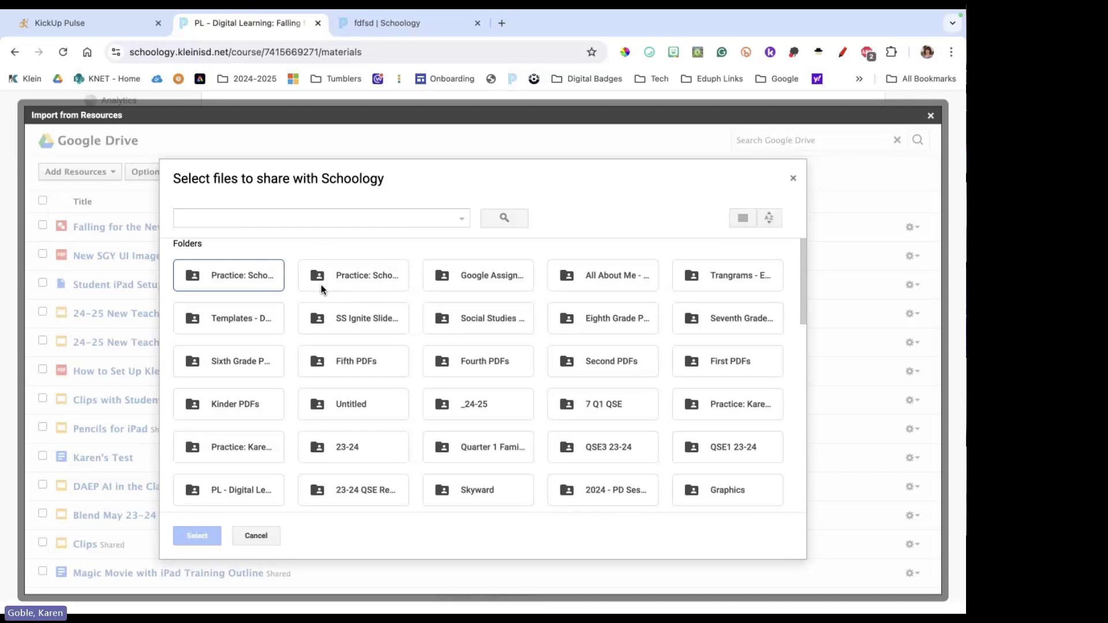
pyautogui.scroll(-1, 321, 285)
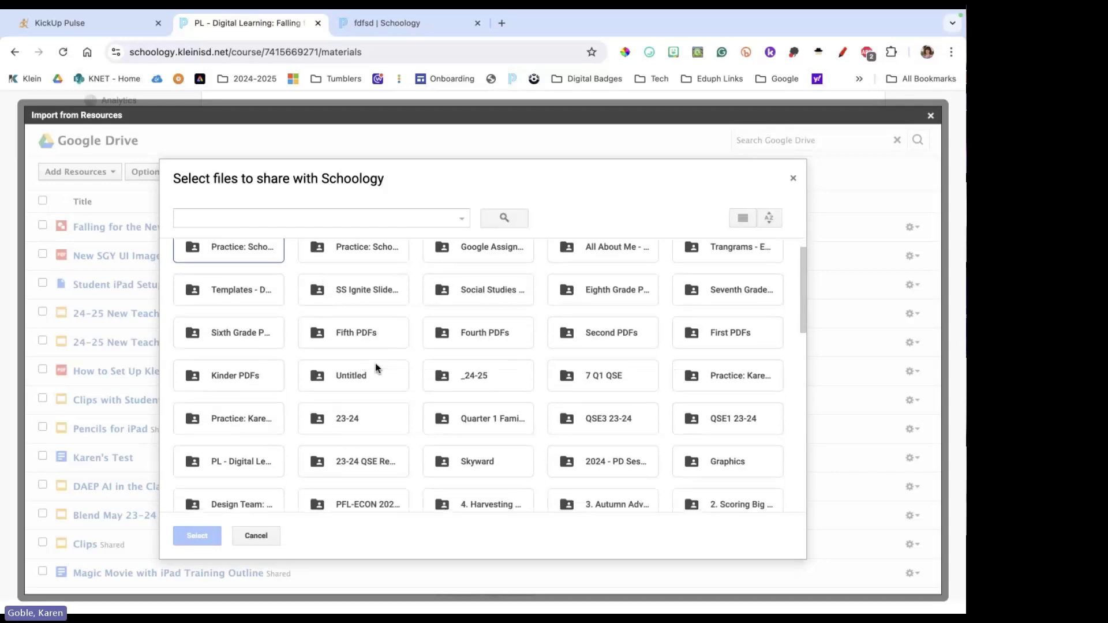
pyautogui.scroll(-10, 375, 368)
pyautogui.scroll(12, 304, 383)
pyautogui.scroll(5, 210, 321)
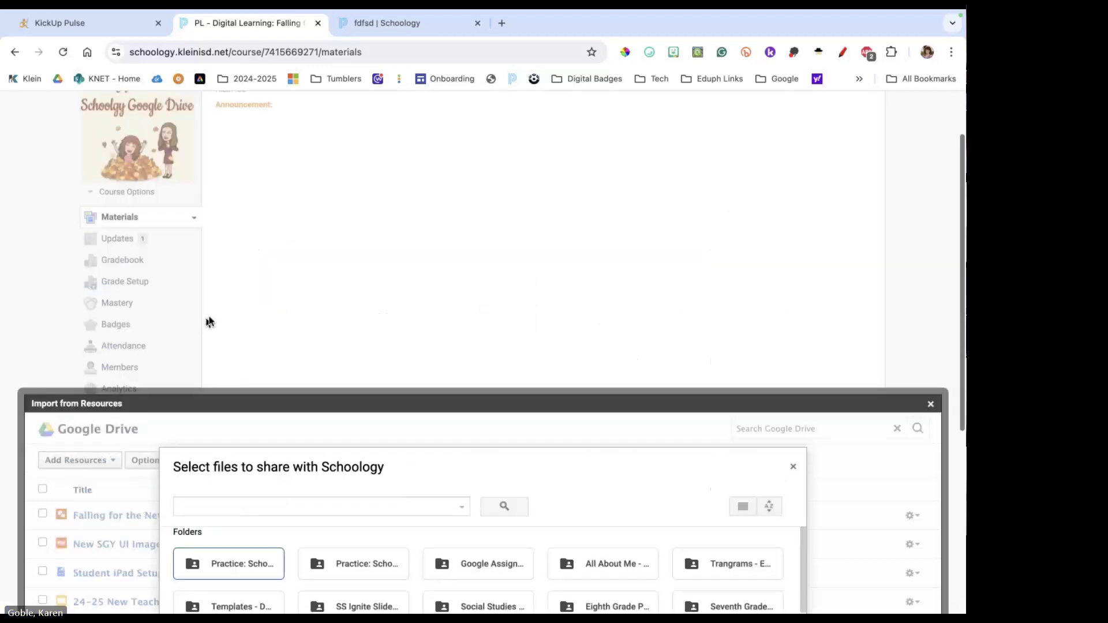
pyautogui.scroll(-5, 484, 305)
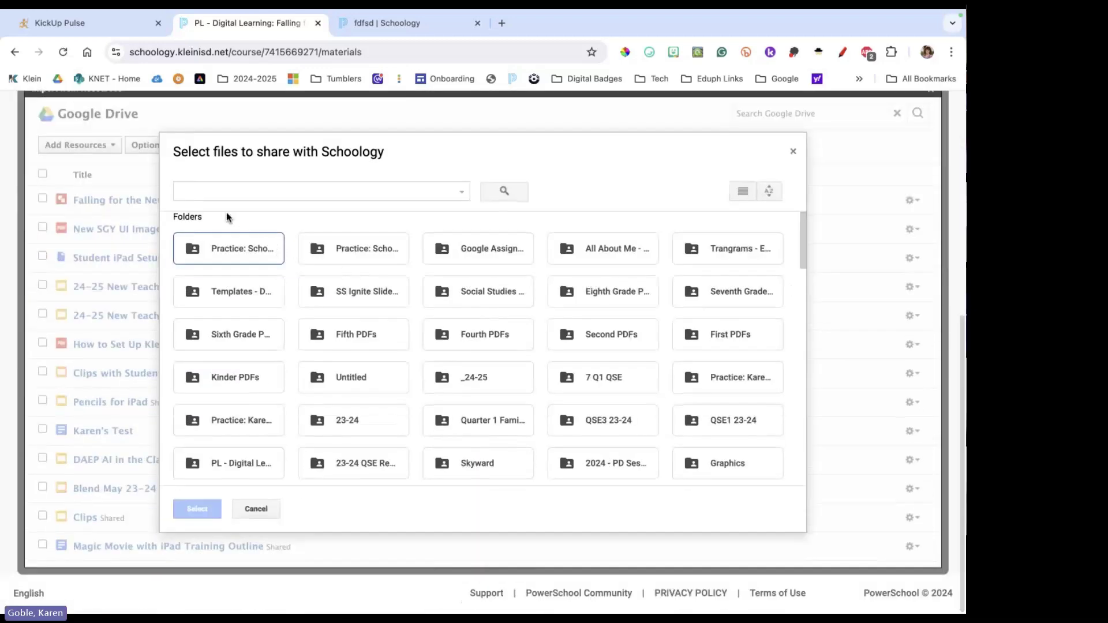
# Search Google Drive for "sessaw" and share the 2023-2024 Year Long Plan DL spreadsheet with Schoology.
pyautogui.click(216, 192)
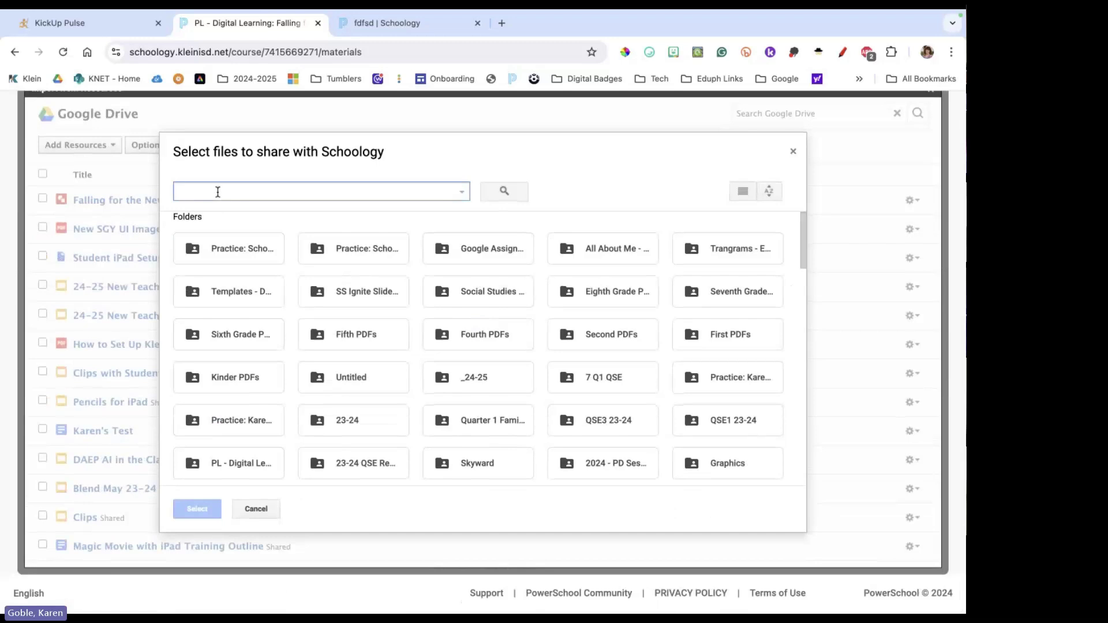
pyautogui.write('sessaw')
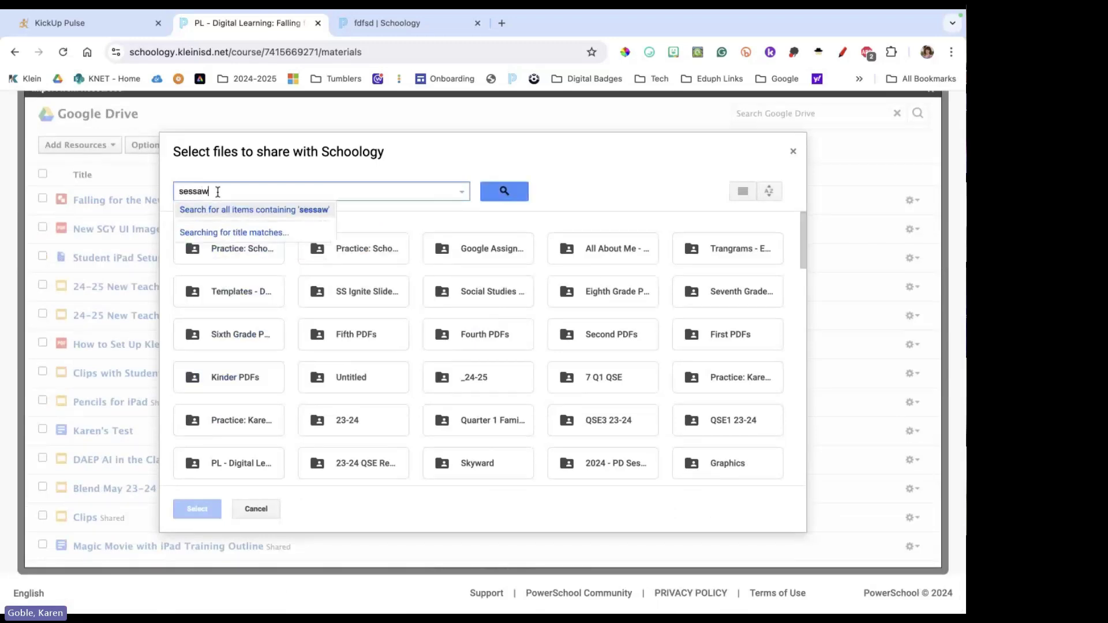
pyautogui.click(502, 191)
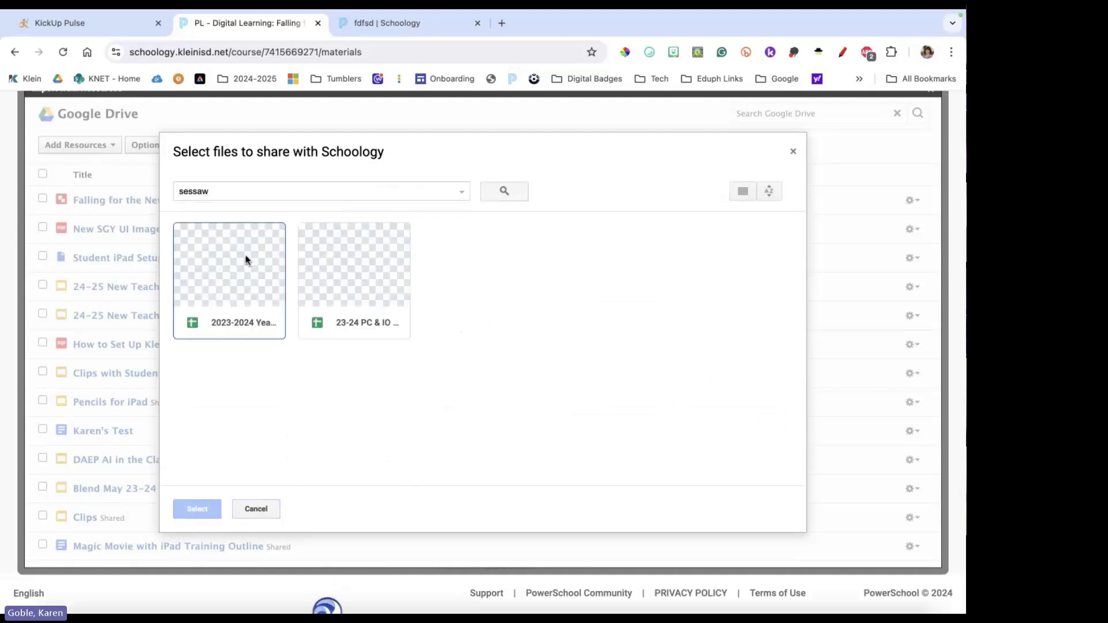
pyautogui.click(228, 270)
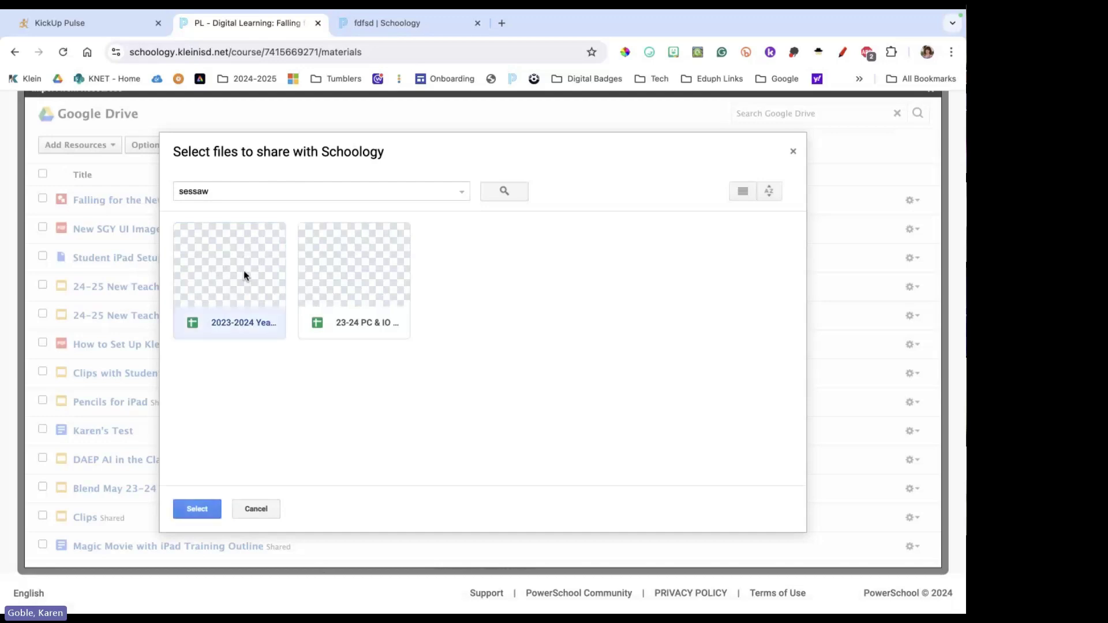
pyautogui.click(200, 508)
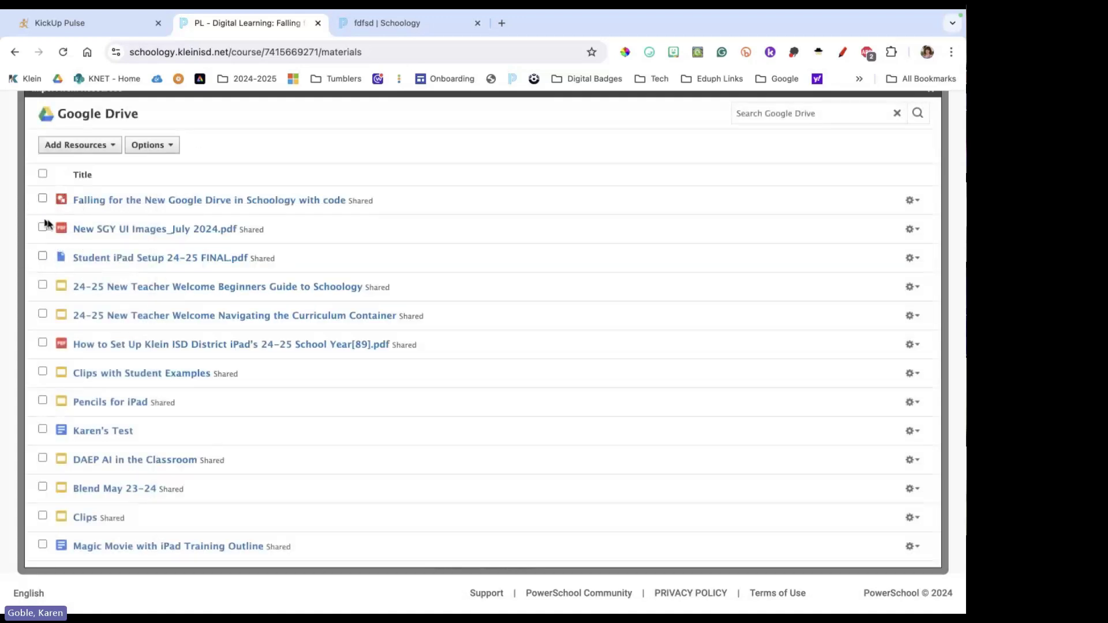
# Look through the Google Drive files shared with Schoology, then close the import and discard the unsaved page.
pyautogui.scroll(-3, 150, 297)
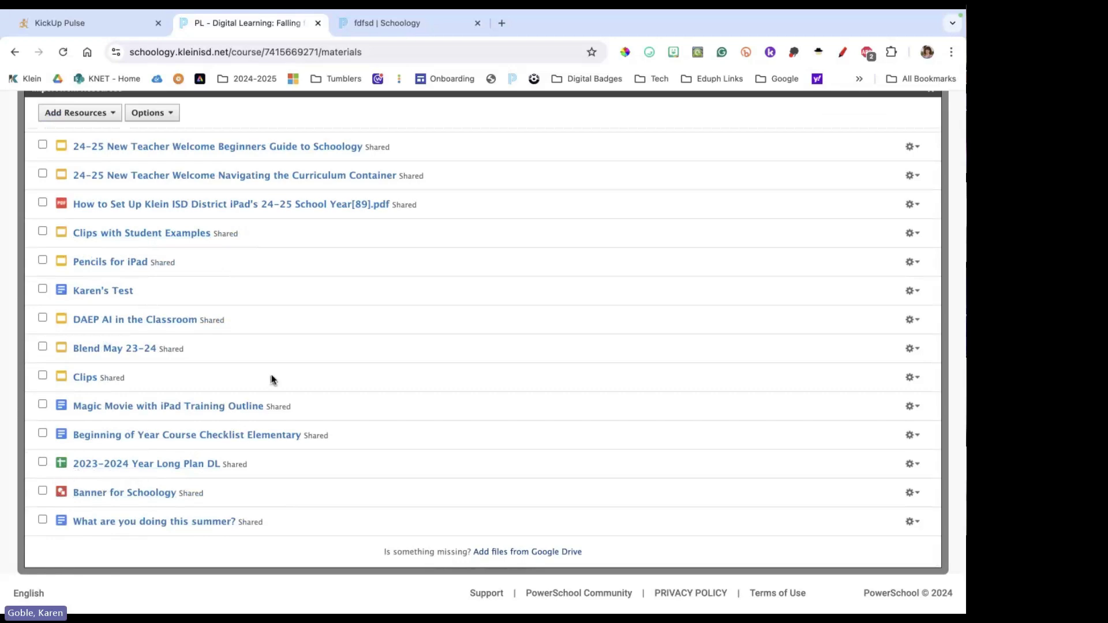
pyautogui.scroll(10, 274, 379)
pyautogui.scroll(-7, 274, 379)
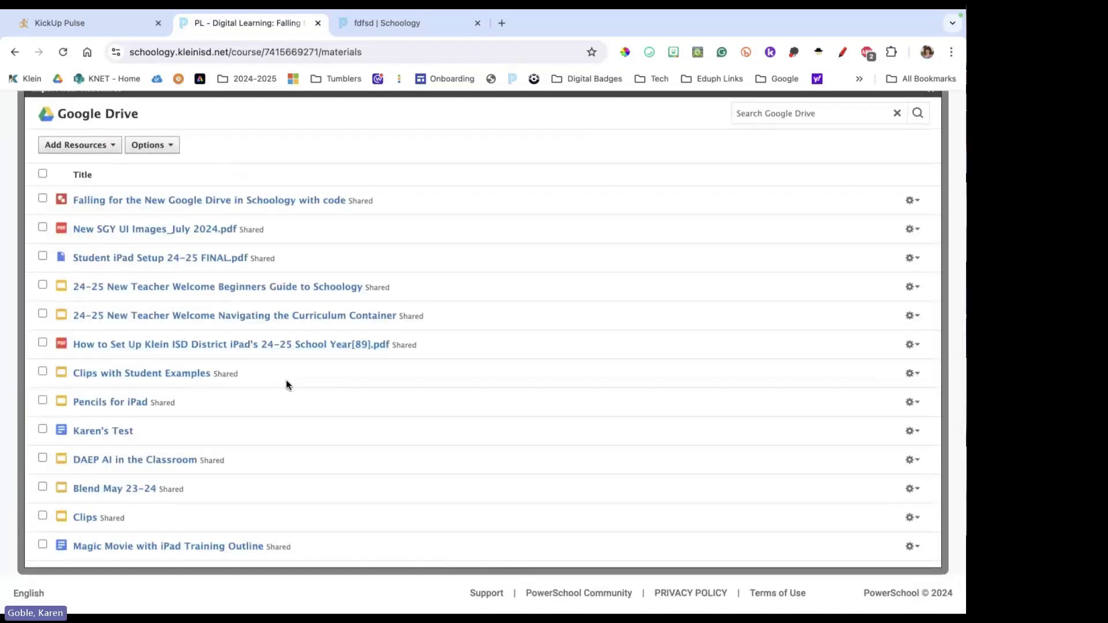
pyautogui.scroll(2, 702, 316)
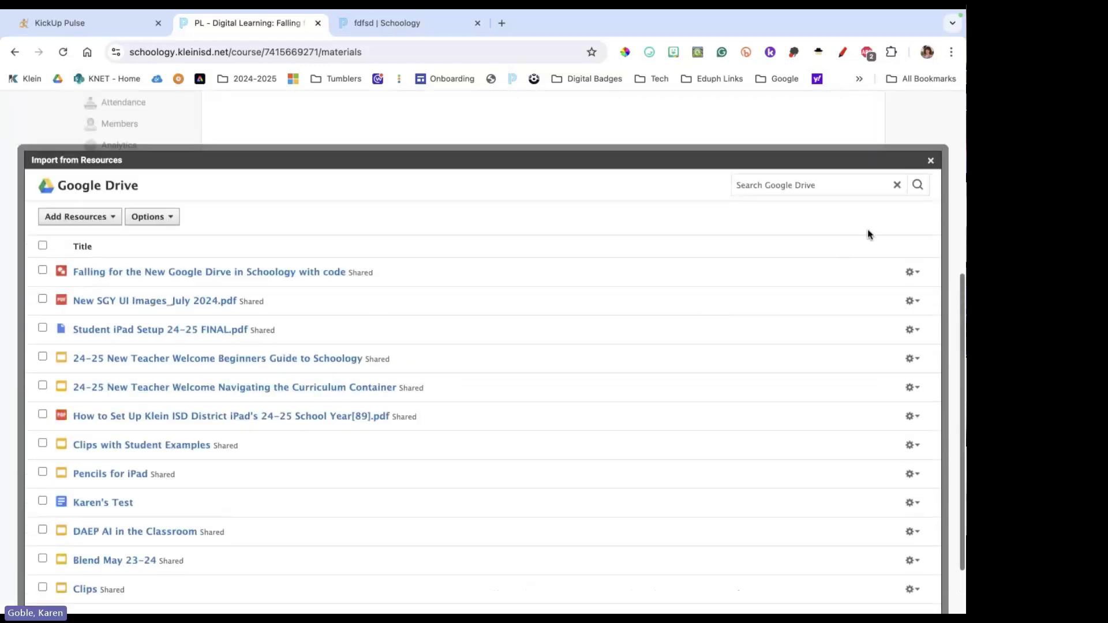
pyautogui.click(931, 161)
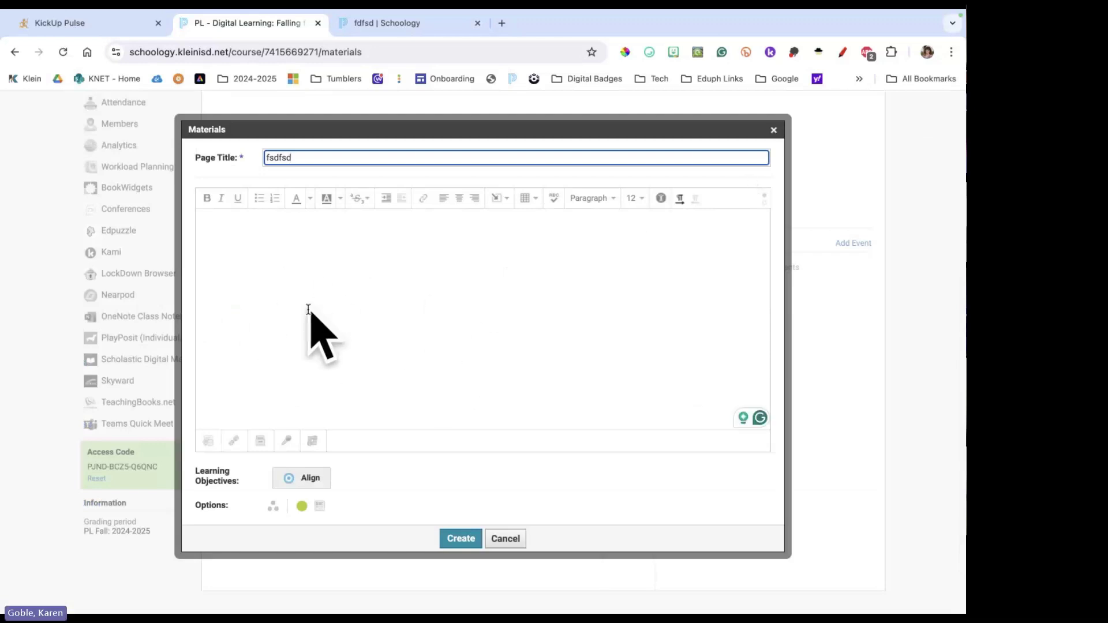
pyautogui.click(773, 130)
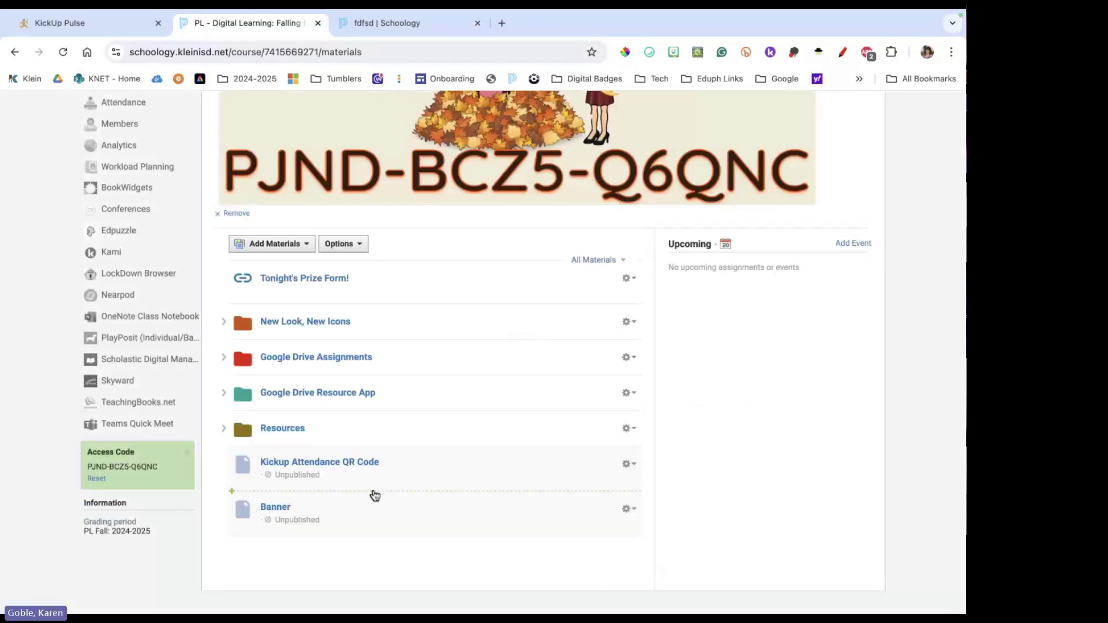
# View the Google Drive Assignments folder and return to the course's main materials list.
pyautogui.moveTo(375, 495); pyautogui.dragTo(372, 491)
pyautogui.click(345, 357)
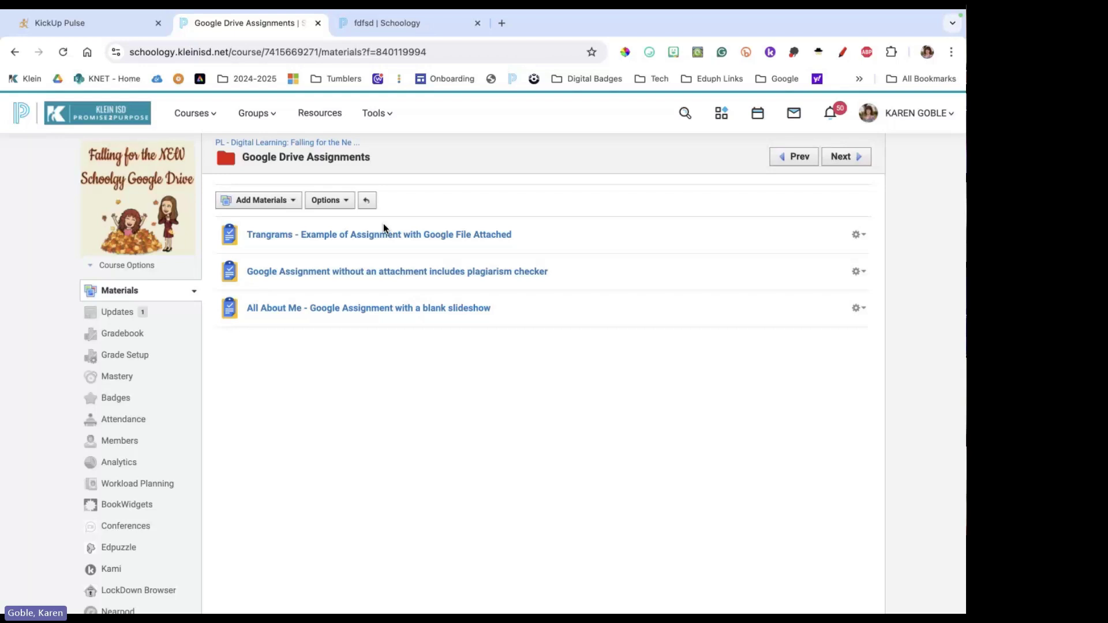
pyautogui.click(295, 143)
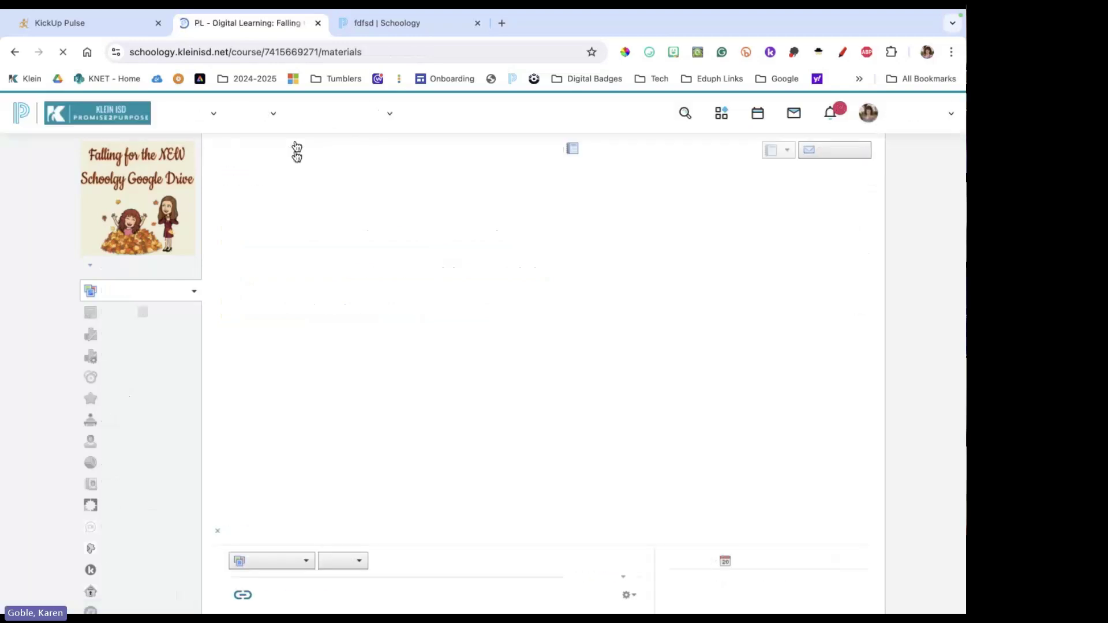
pyautogui.scroll(-6, 491, 498)
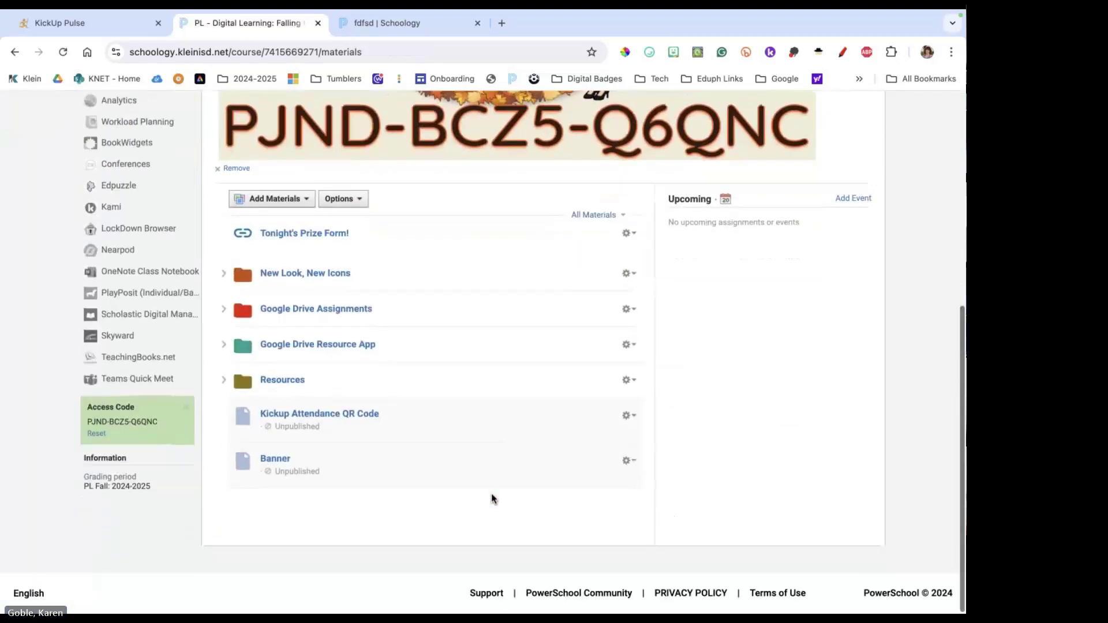
# Open the Resources folder and look through its Google Drive assignment creation and student submission videos.
pyautogui.click(281, 381)
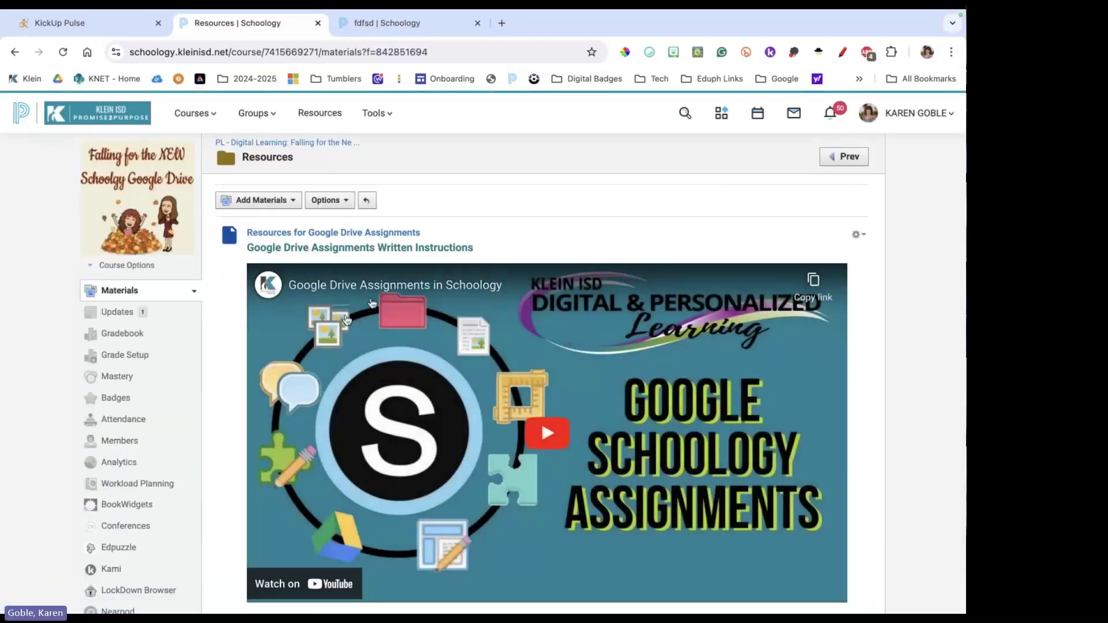
pyautogui.scroll(-2, 461, 219)
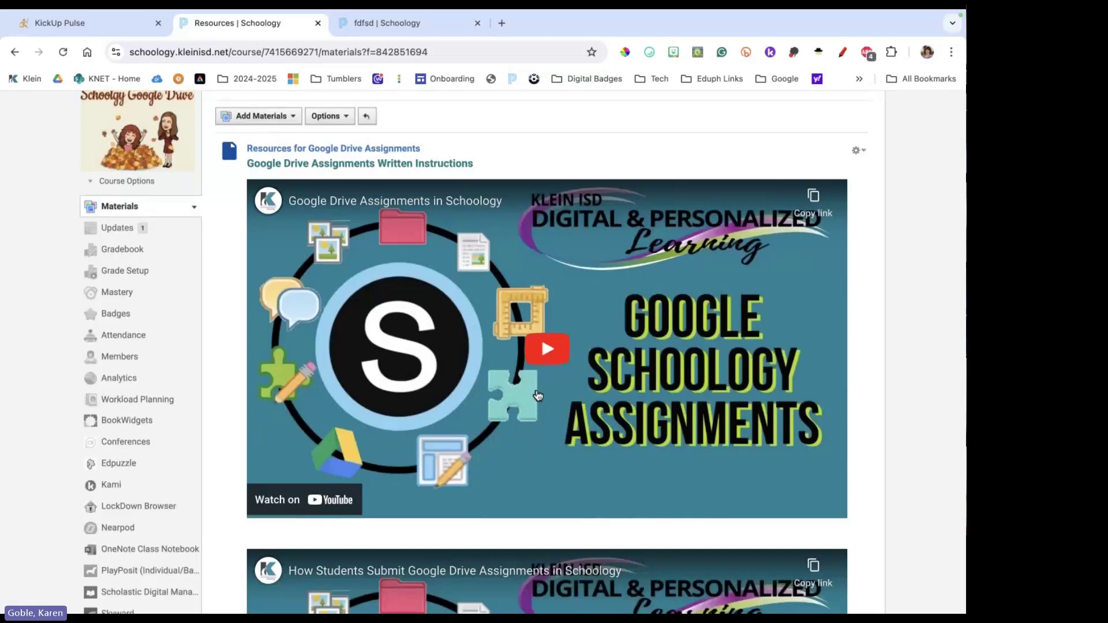
pyautogui.scroll(-3, 564, 384)
pyautogui.scroll(-2, 563, 383)
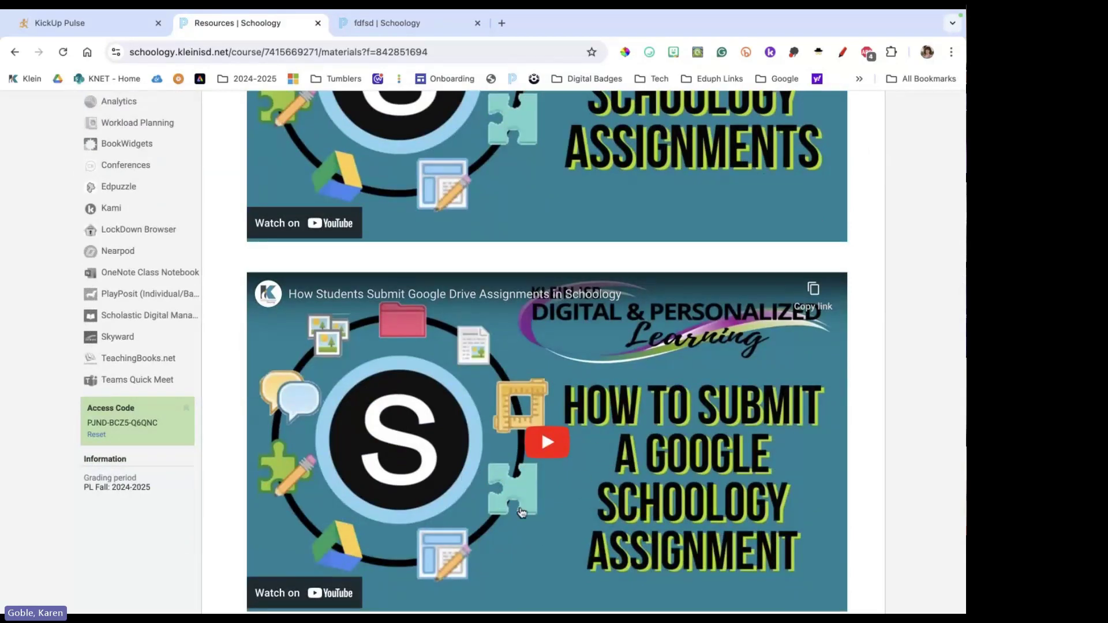
pyautogui.scroll(1, 540, 479)
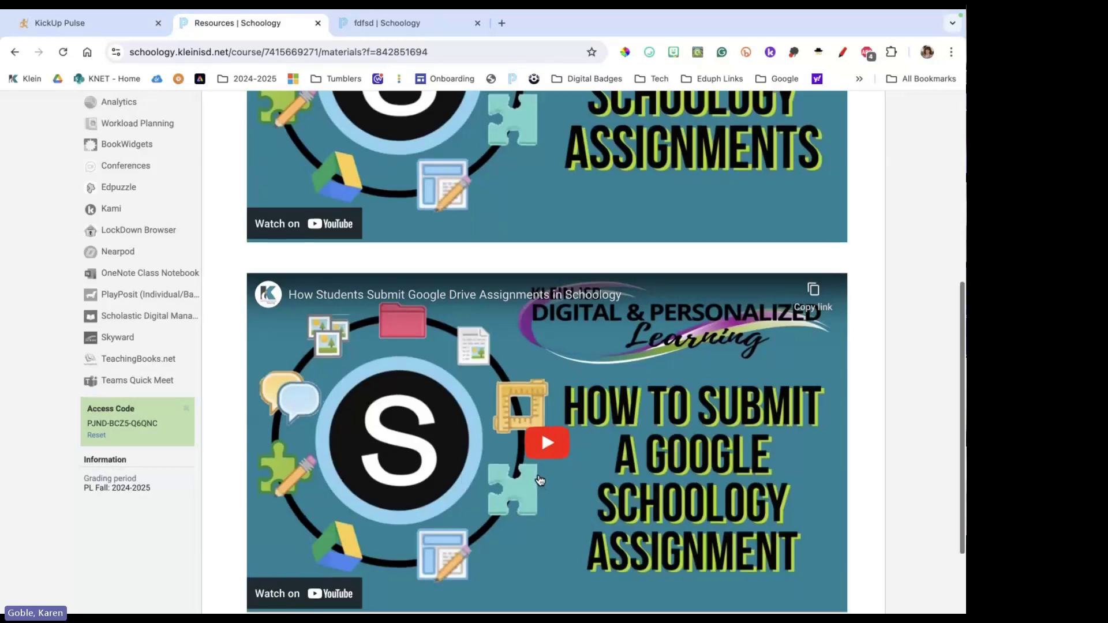
pyautogui.scroll(5, 540, 479)
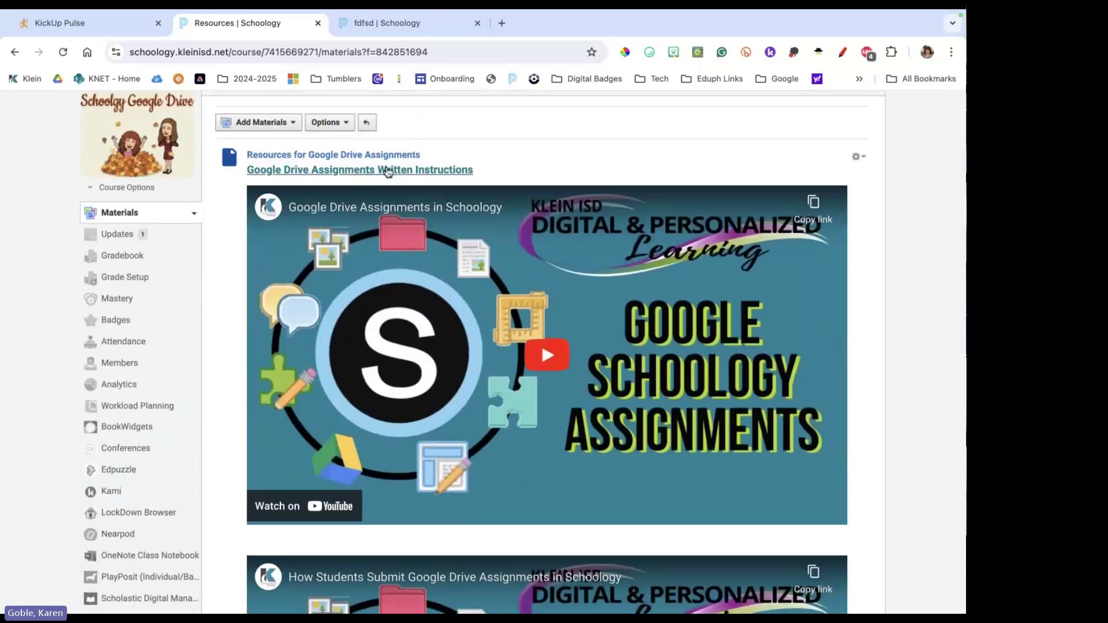
# Open the Google Drive Assignments Written Instructions and review creating assignments, linking them to other sections, and changing grading categories.
pyautogui.click(354, 169)
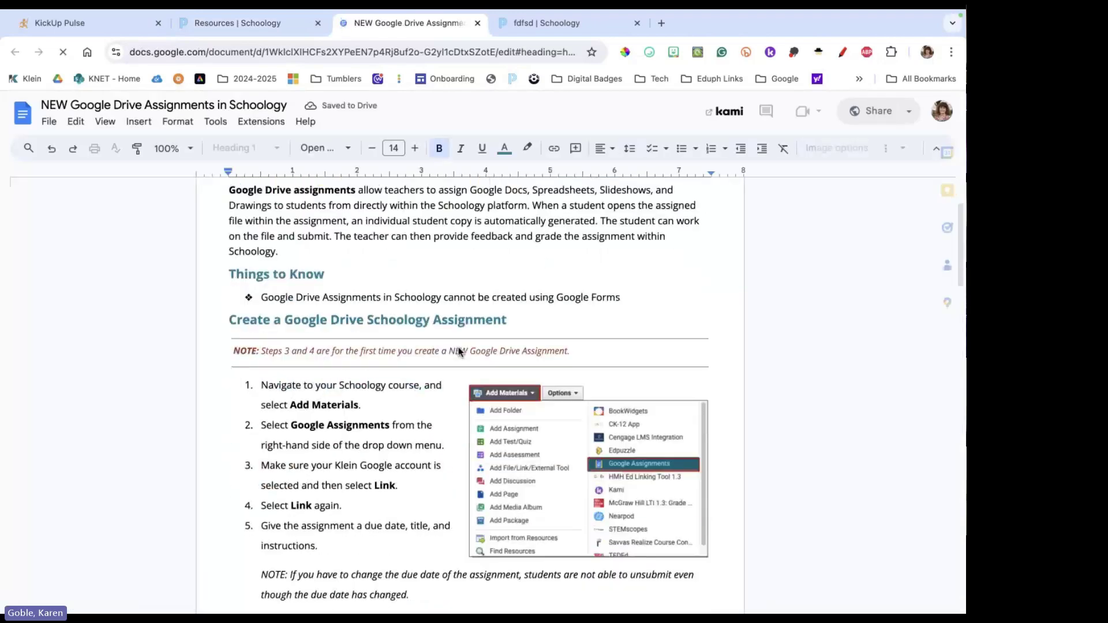
pyautogui.scroll(-3, 459, 350)
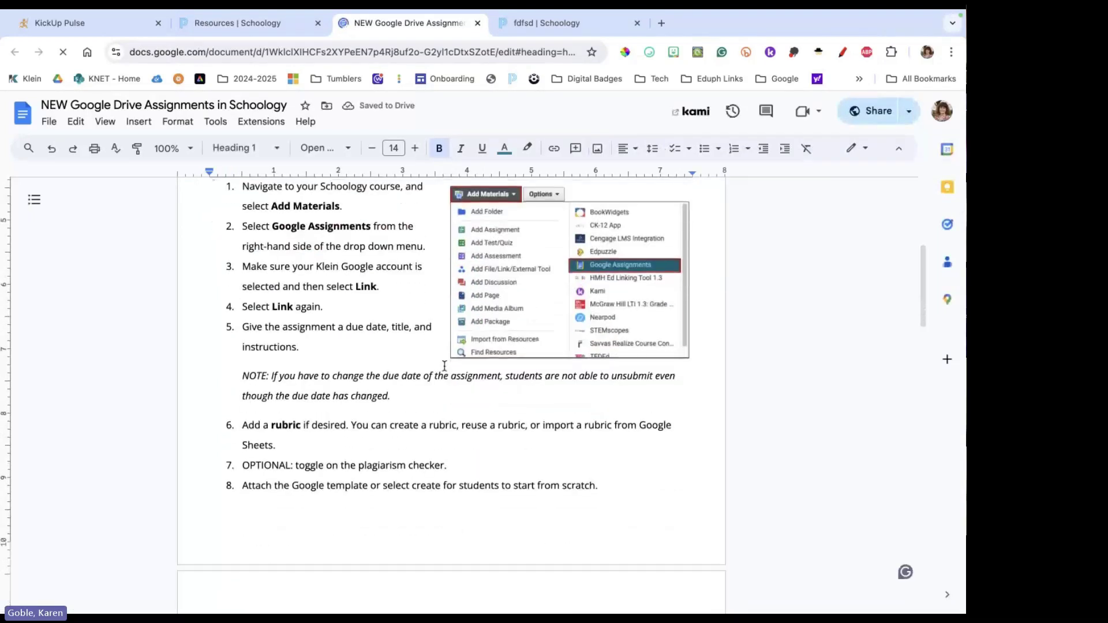
pyautogui.scroll(-12, 444, 367)
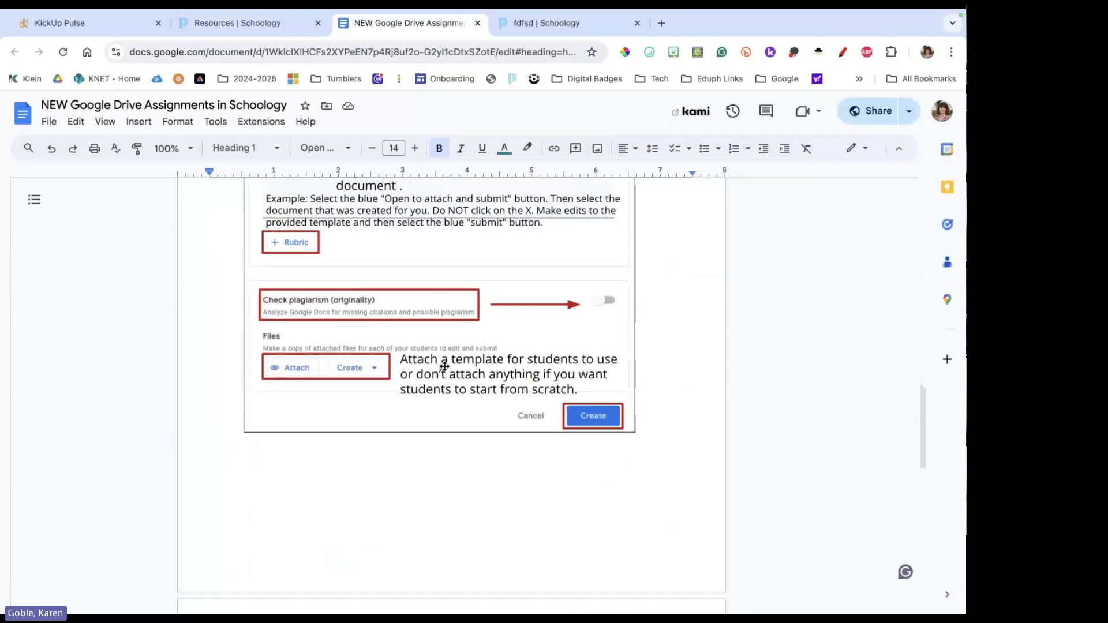
pyautogui.scroll(-6, 444, 366)
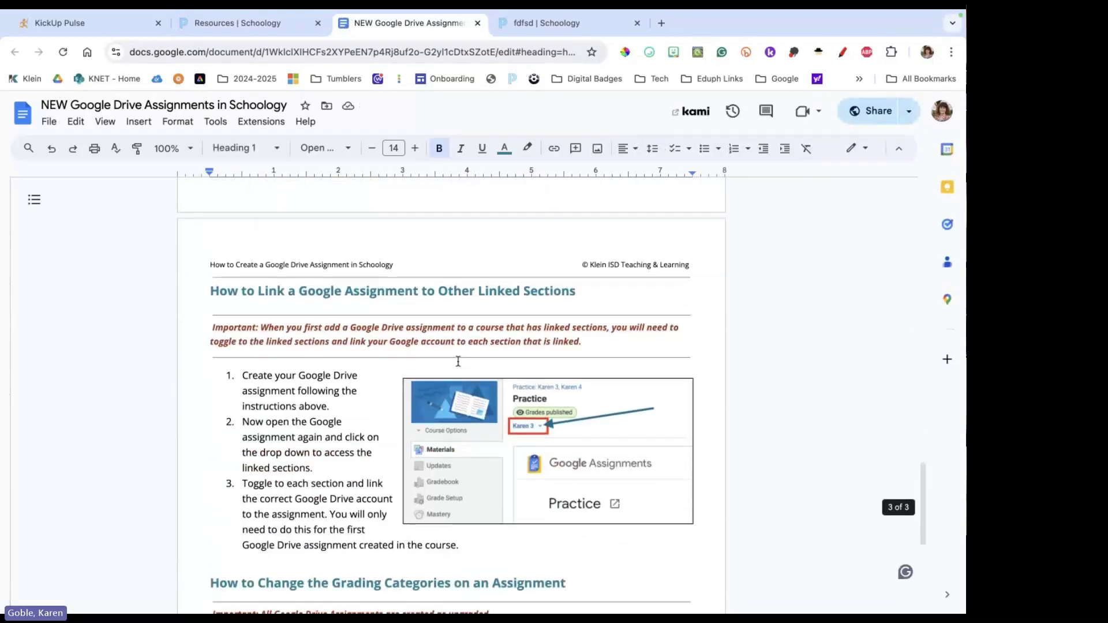
pyautogui.scroll(-1, 458, 361)
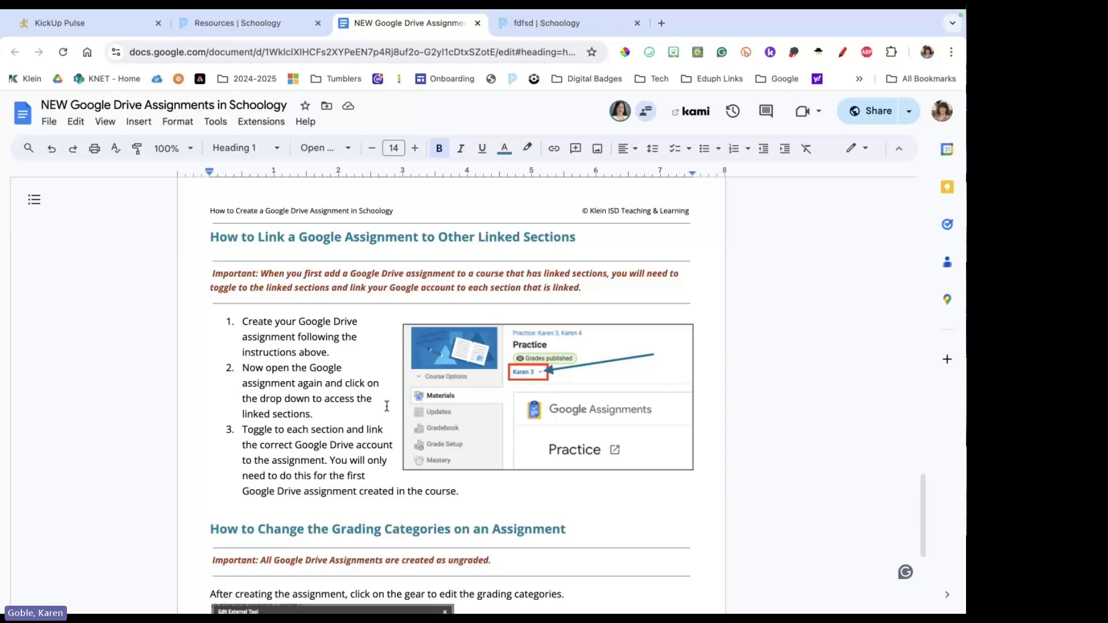
pyautogui.scroll(-5, 347, 404)
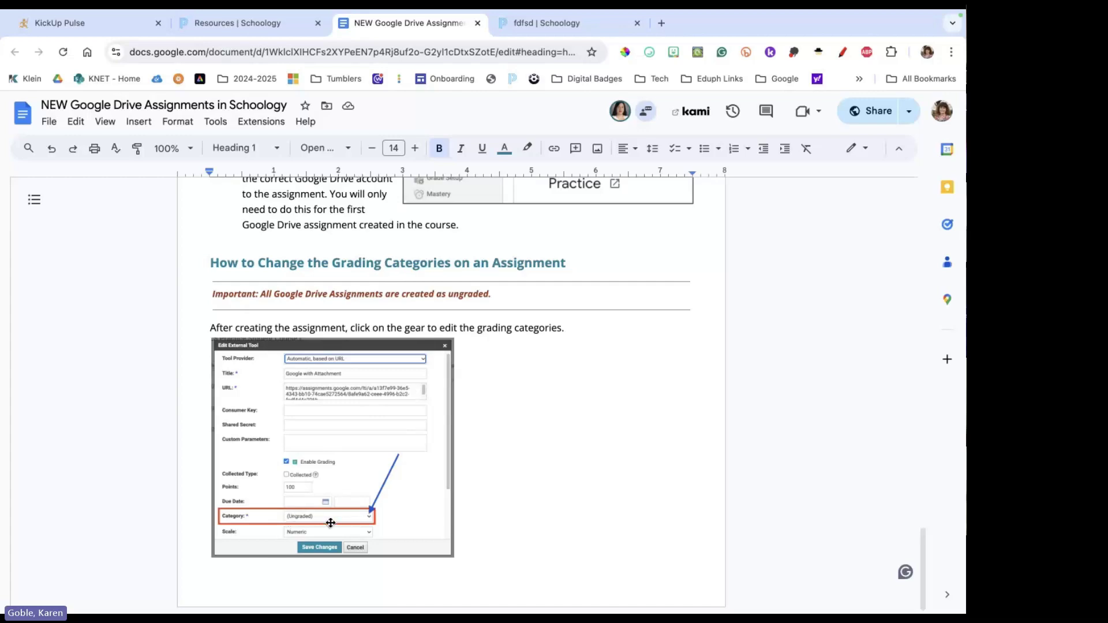
pyautogui.scroll(7, 604, 398)
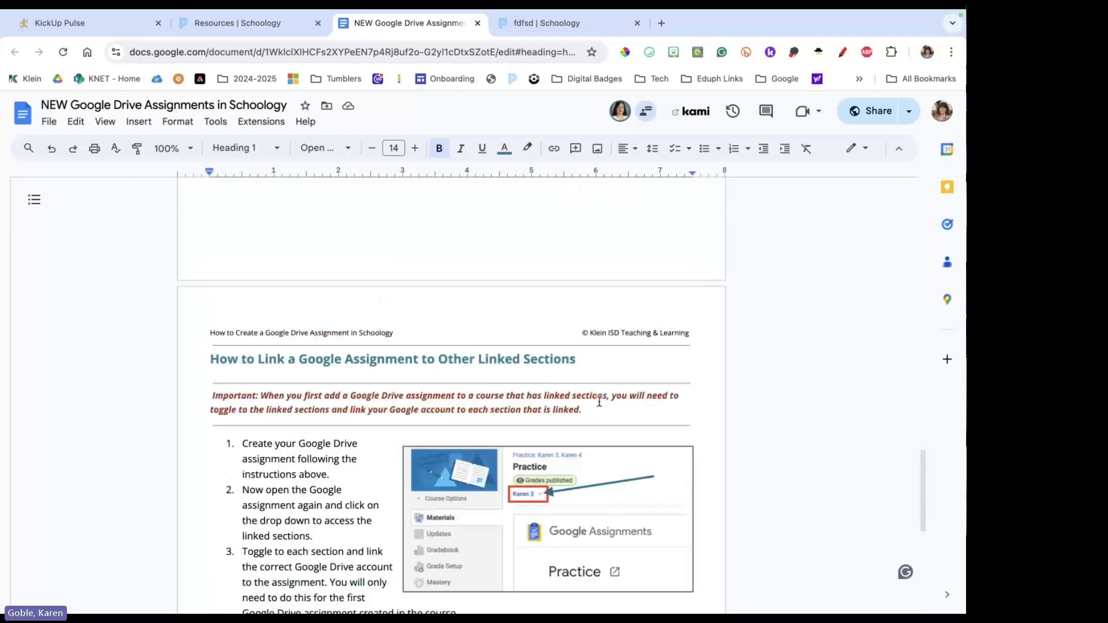
pyautogui.scroll(5, 599, 402)
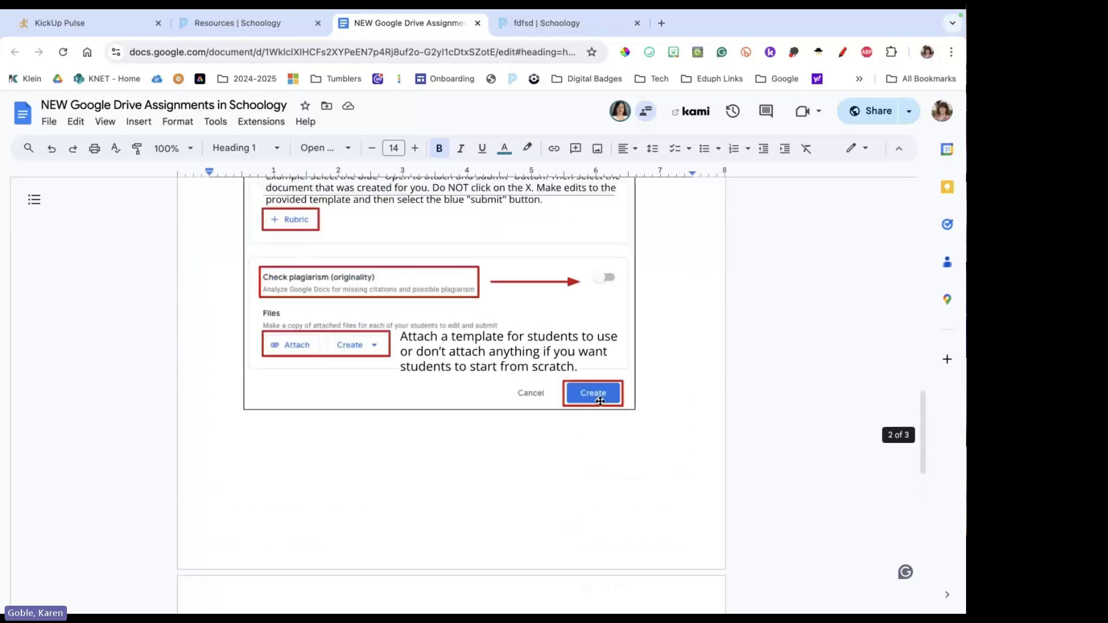